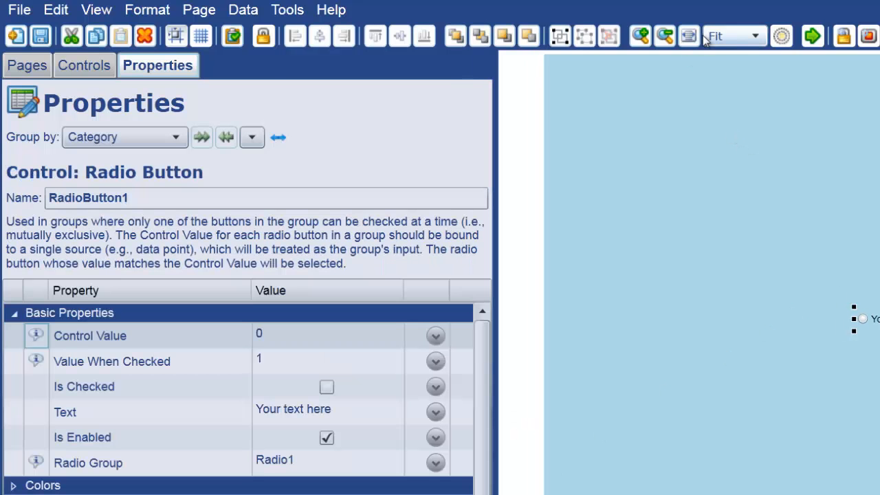
# Show the page at 100%, move the radio button near the page's upper-left corner, and set its text to One.
pyautogui.click(730, 36)
pyautogui.click(724, 151)
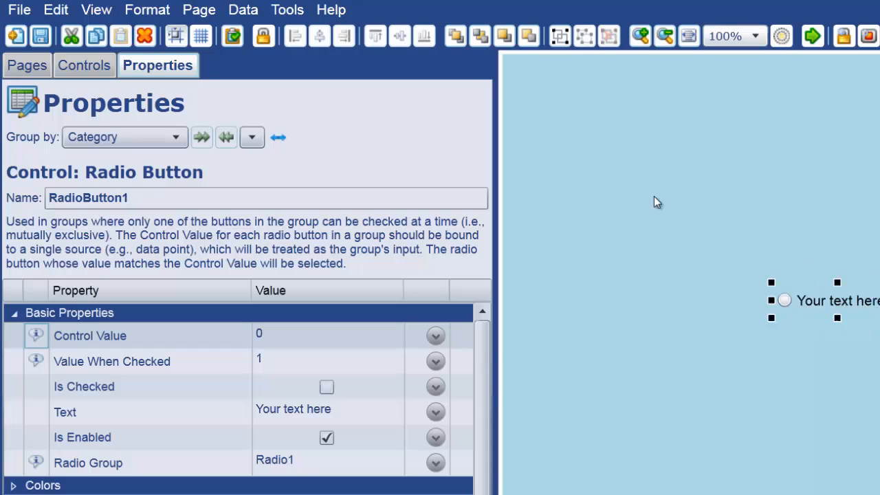
pyautogui.moveTo(621, 121); pyautogui.dragTo(642, 122)
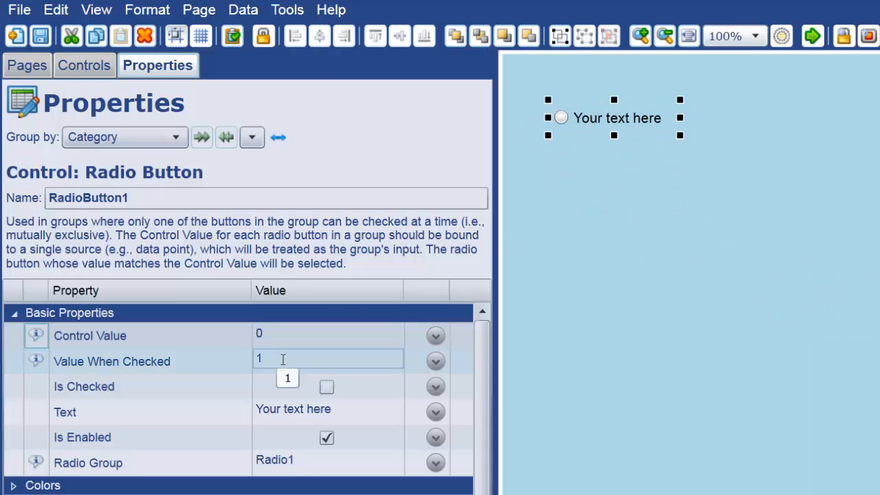
pyautogui.click(306, 408)
pyautogui.write('One')
pyautogui.press('Tab')
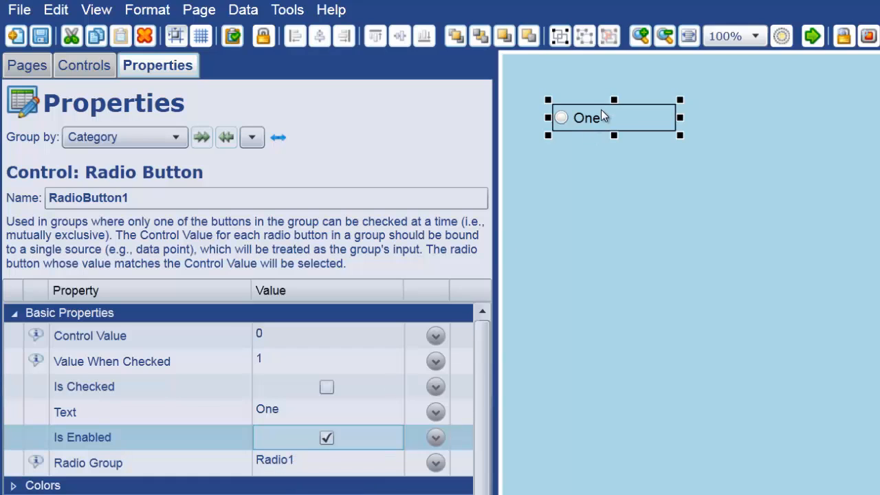
# Create two copies of the One radio button and stack them evenly in a left-aligned column beneath it.
pyautogui.hotkey('ctrl', 'c')
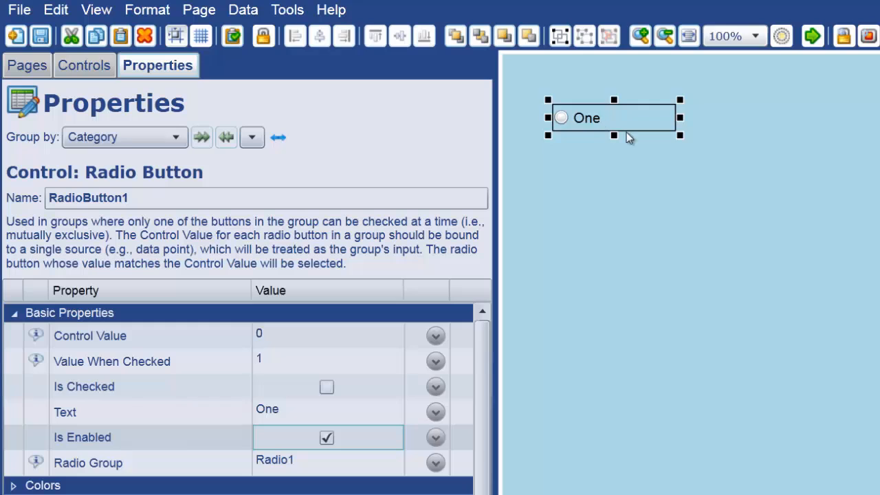
pyautogui.hotkey('ctrl', 'v')
pyautogui.hotkey('ctrl', 'v')
pyautogui.moveTo(660, 170); pyautogui.dragTo(609, 161)
pyautogui.moveTo(669, 219); pyautogui.dragTo(568, 198)
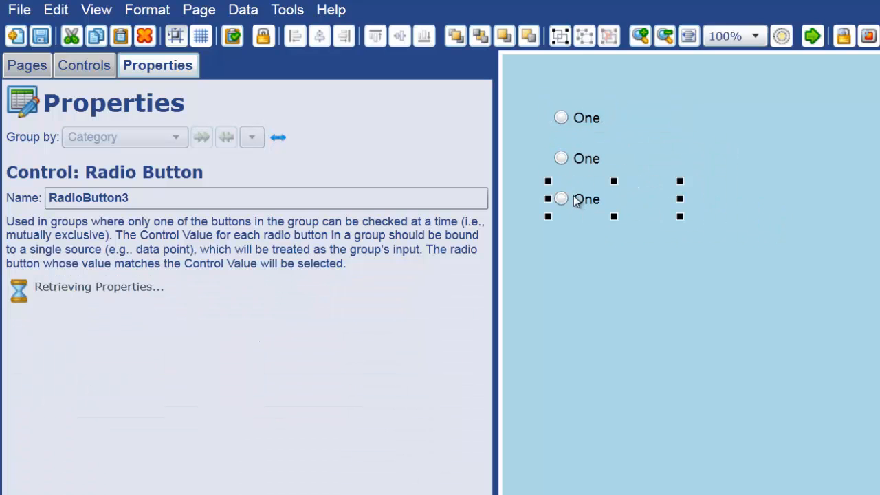
# Set the second radio button's text to Two and its Value When Checked to 2.
pyautogui.click(582, 170)
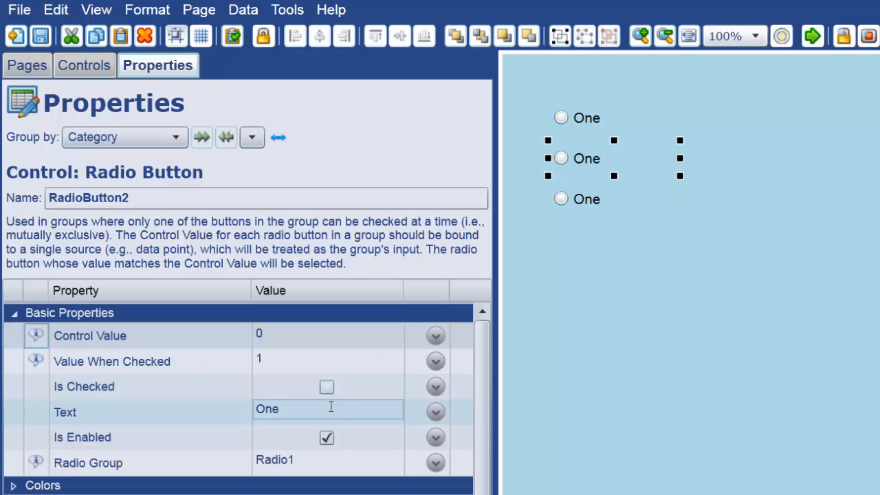
pyautogui.click(331, 408)
pyautogui.write('Two')
pyautogui.press('Tab')
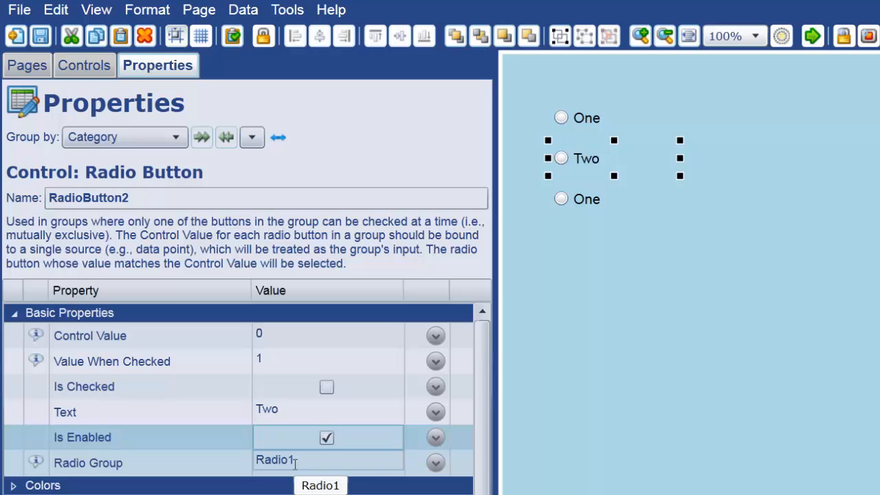
pyautogui.click(294, 355)
pyautogui.doubleClick(295, 354)
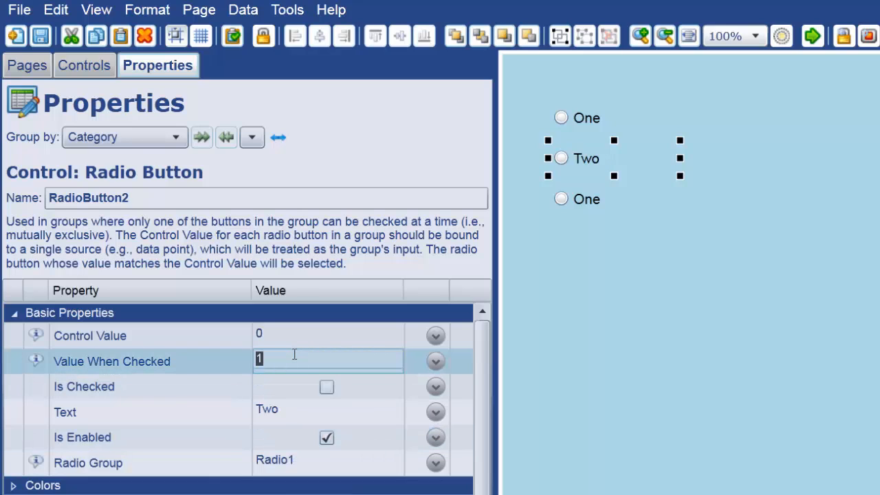
pyautogui.write('2')
pyautogui.press('Tab')
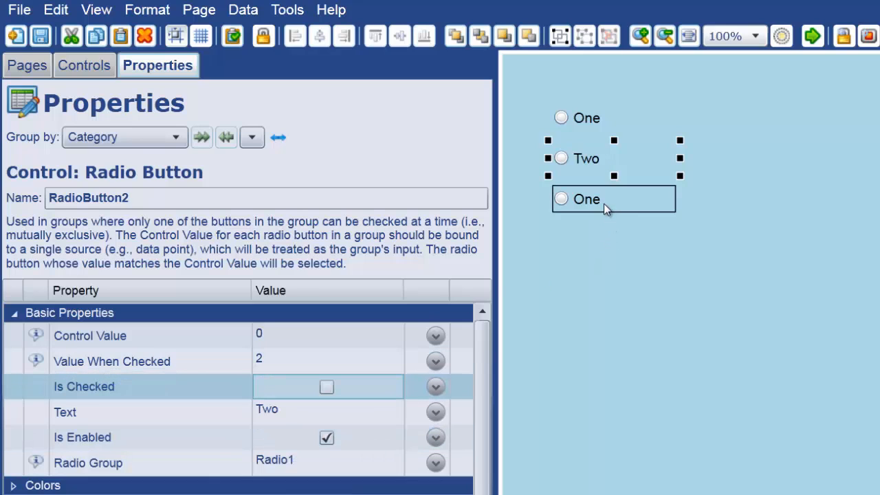
# Set the third radio button's Value When Checked to 3 and its text to Three.
pyautogui.click(604, 204)
pyautogui.doubleClick(309, 360)
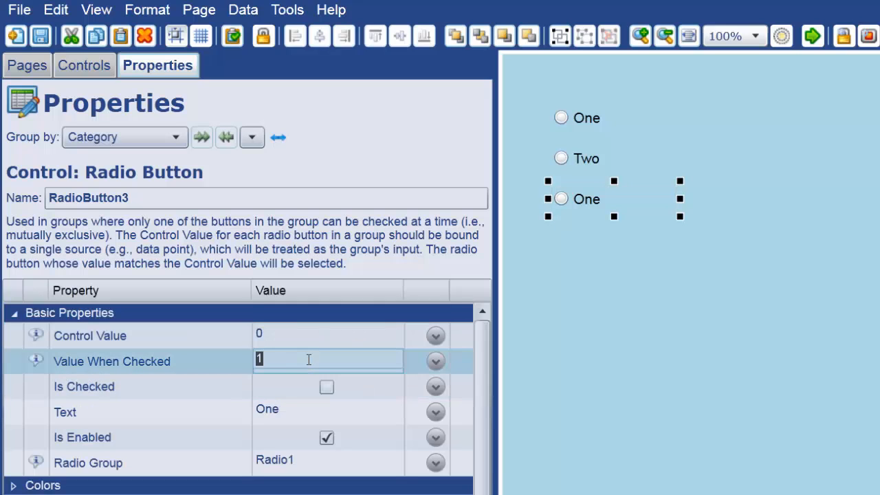
pyautogui.write('3')
pyautogui.doubleClick(293, 412)
pyautogui.write('Three')
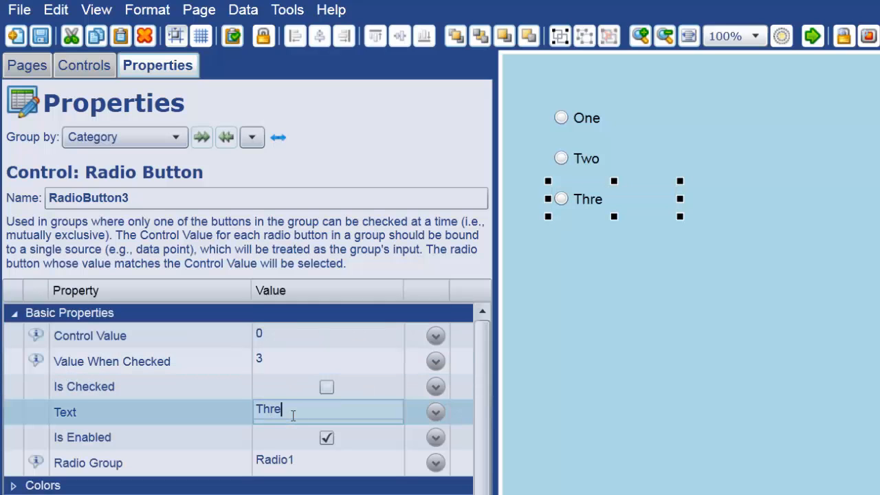
pyautogui.press('Tab')
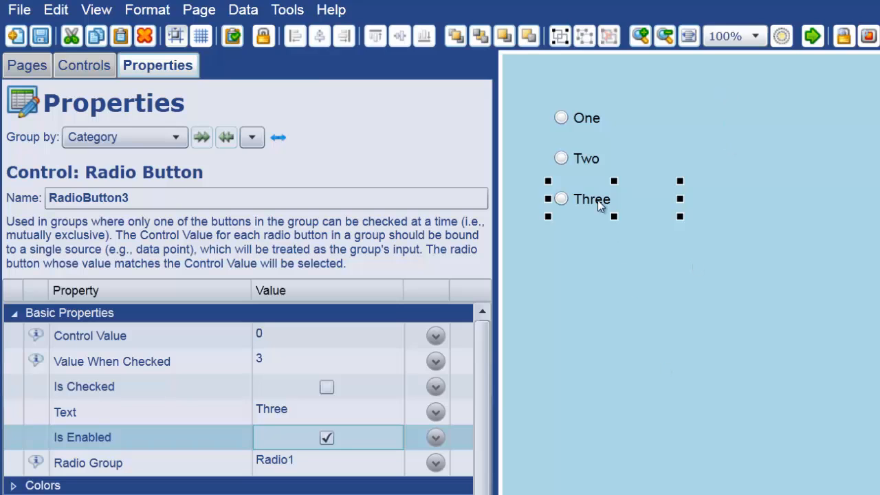
# Group the three radio buttons and move the group slightly down the page.
pyautogui.moveTo(543, 88); pyautogui.dragTo(828, 388)
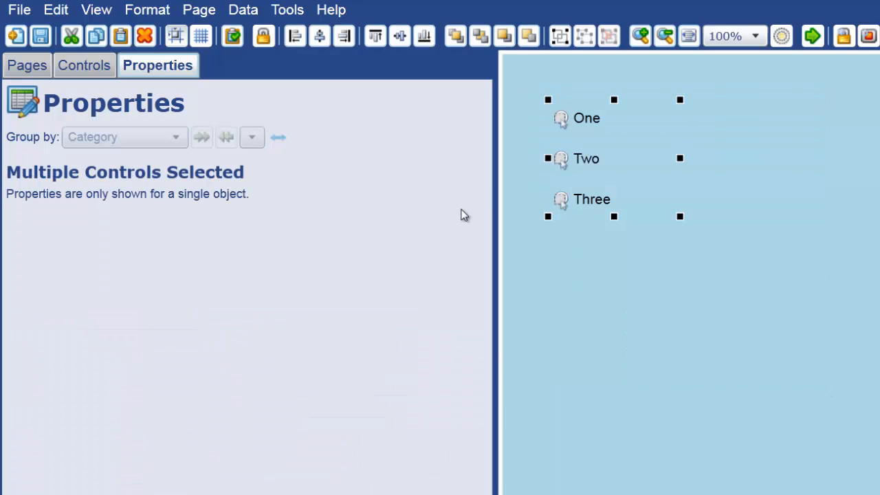
pyautogui.click(560, 36)
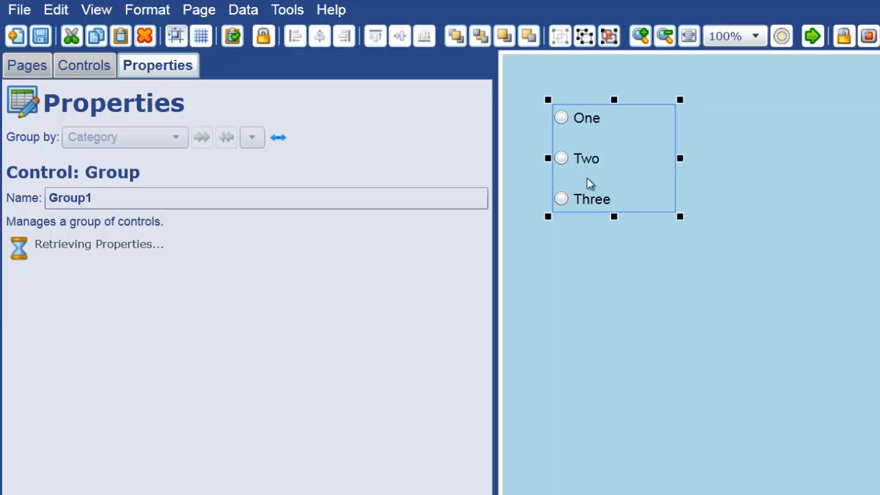
pyautogui.moveTo(609, 182); pyautogui.dragTo(611, 203)
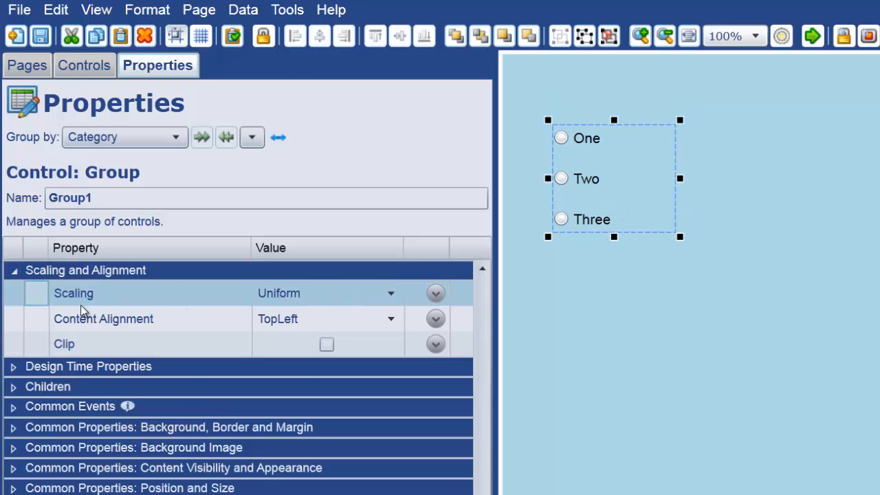
# Set the radio button group's Border Thickness to 2,2,0,0.
pyautogui.click(15, 272)
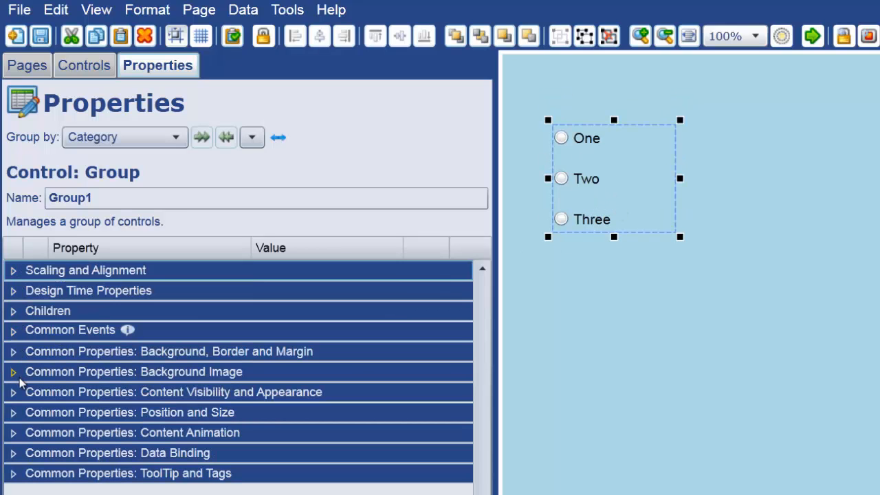
pyautogui.click(14, 351)
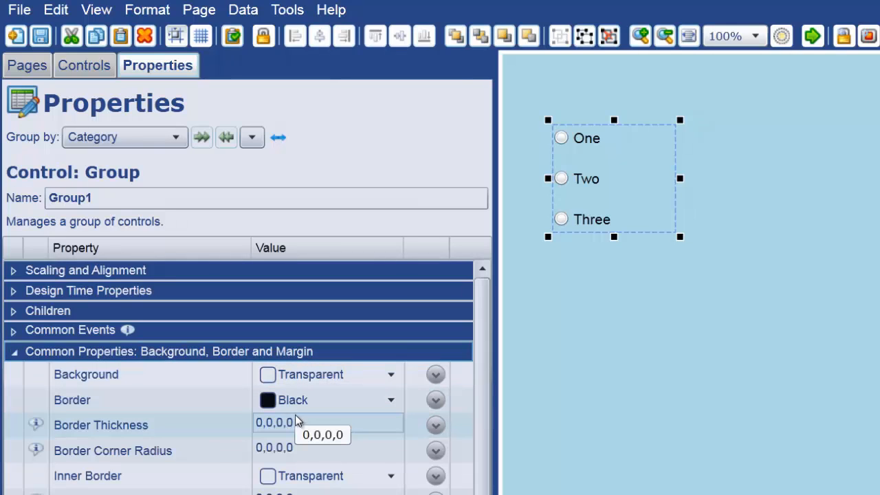
pyautogui.click(313, 423)
pyautogui.write('2,2')
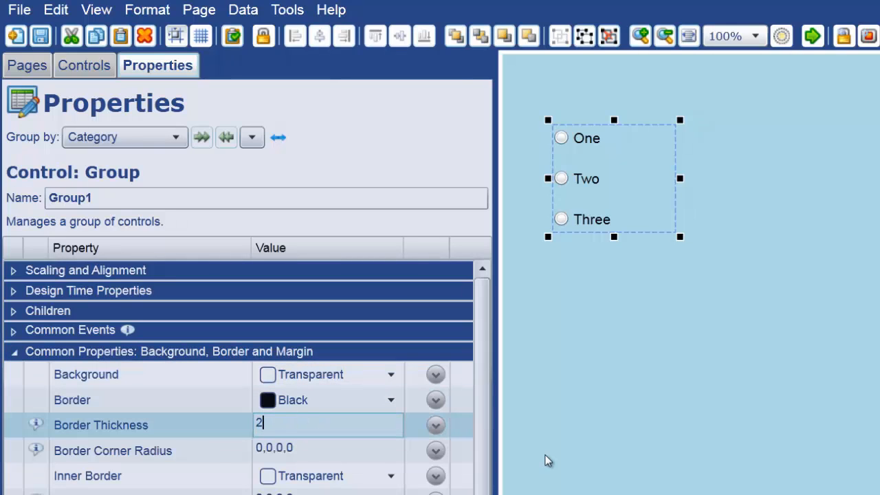
pyautogui.write(',0,0')
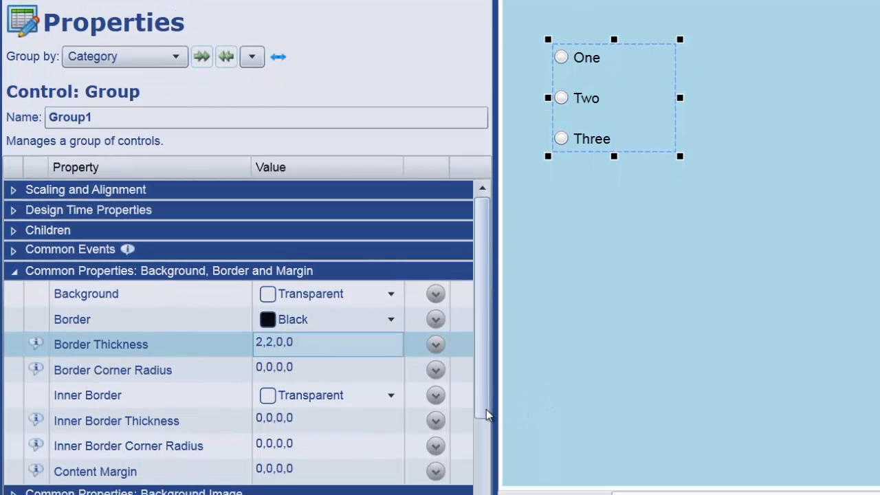
pyautogui.press('Tab')
# Give the group an Inner Border Thickness of 0,0,2,2 and a Silver inner border colour.
pyautogui.click(374, 415)
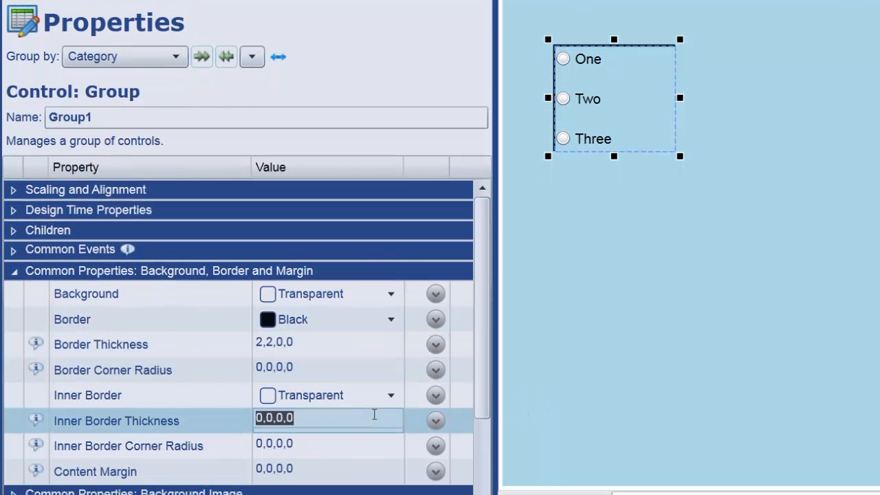
pyautogui.write('0,0,2')
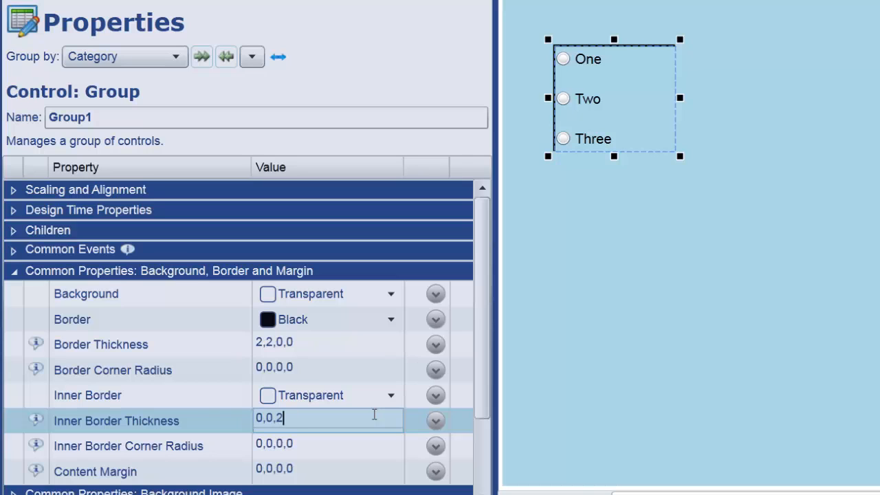
pyautogui.write(',2')
pyautogui.press('Tab')
pyautogui.click(374, 407)
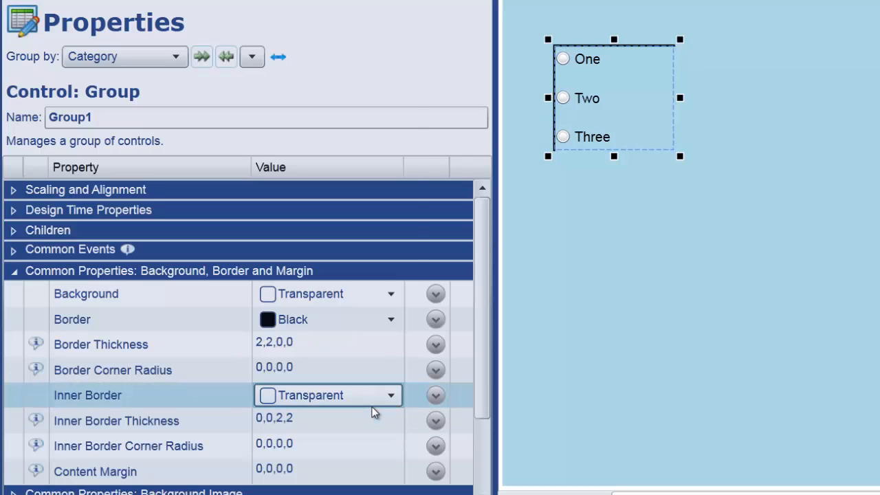
pyautogui.click(378, 398)
pyautogui.click(352, 123)
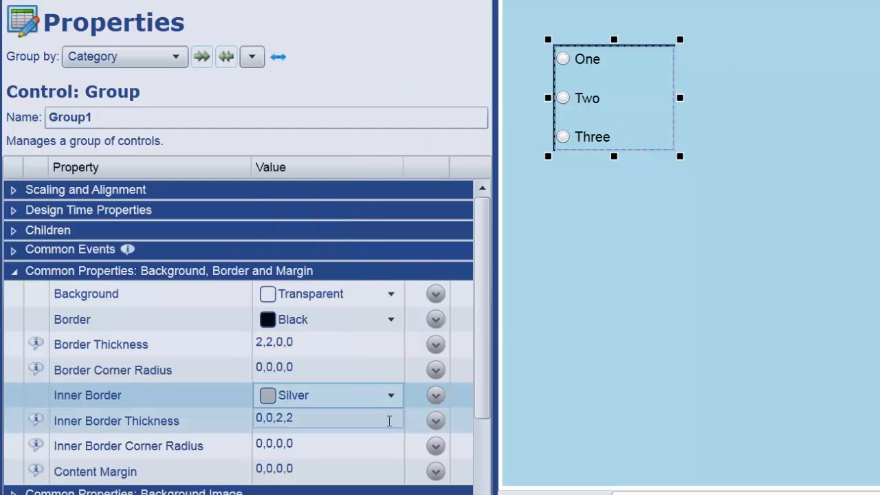
# Set the group's Content Margin to 5,5,5,5.
pyautogui.click(263, 469)
pyautogui.write('5,5,5,5')
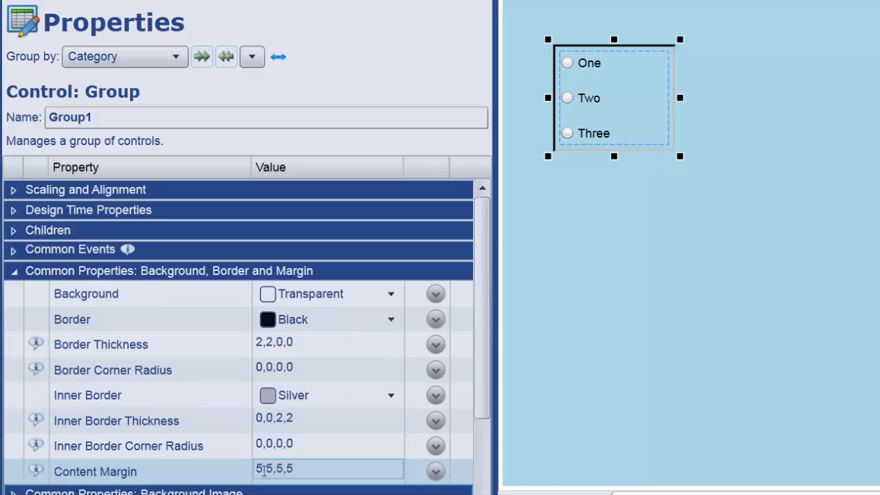
pyautogui.press('Return')
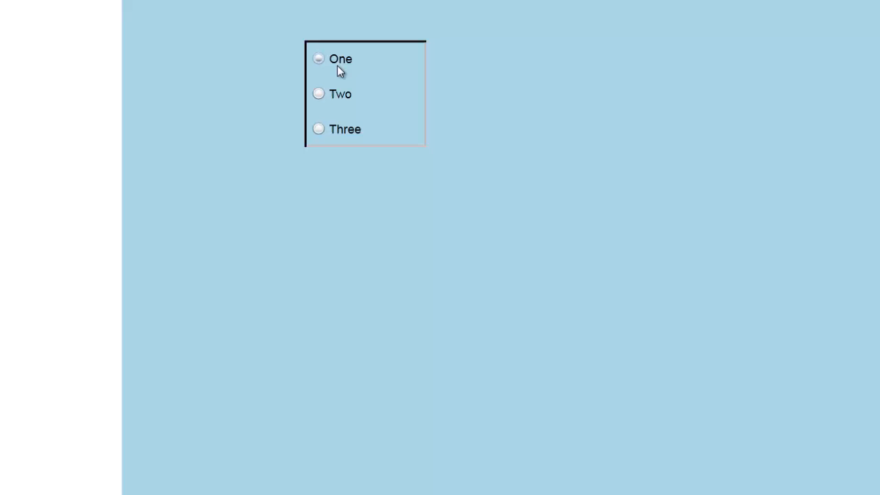
# Test the radio group in the running page by selecting One, Three and Two in turn, ending on Two.
pyautogui.click(337, 67)
pyautogui.click(338, 131)
pyautogui.click(338, 95)
pyautogui.click(337, 60)
pyautogui.click(338, 94)
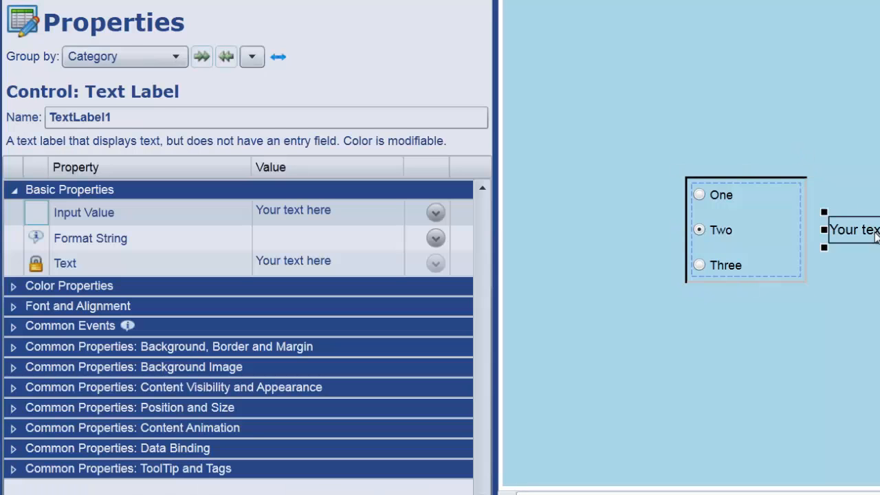
# Place an enlarged text label above the radio group and set its text to "Selected using page-level shortcut key event handler".
pyautogui.moveTo(876, 233); pyautogui.dragTo(697, 110)
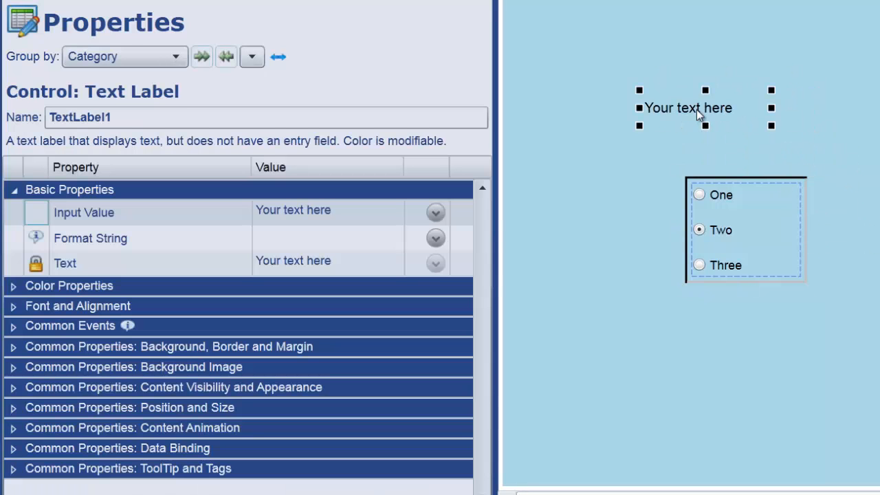
pyautogui.moveTo(770, 127); pyautogui.dragTo(792, 141)
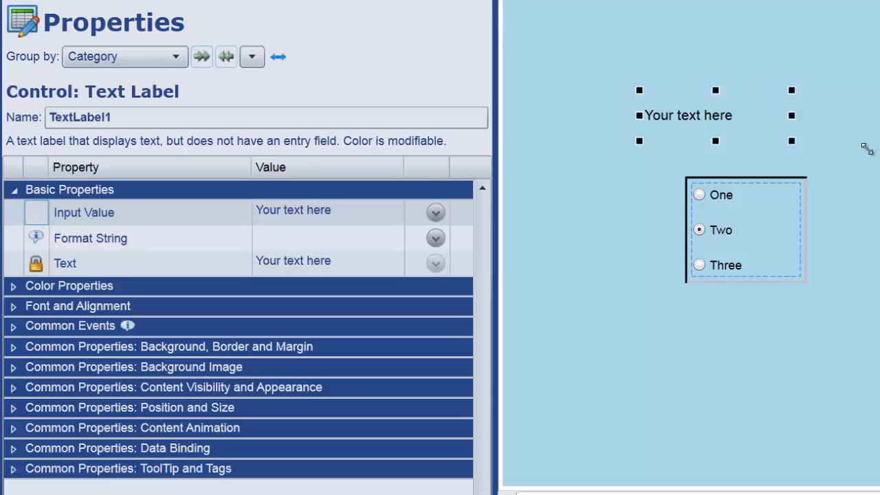
pyautogui.click(359, 216)
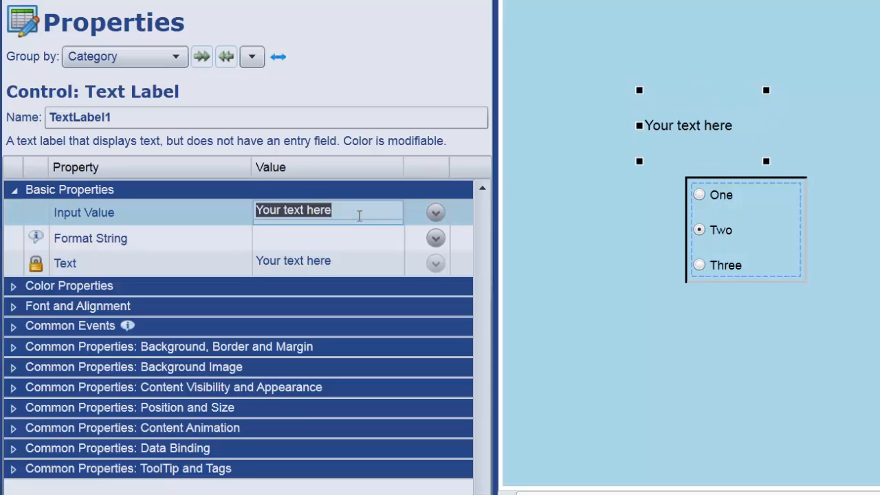
pyautogui.write('Selected')
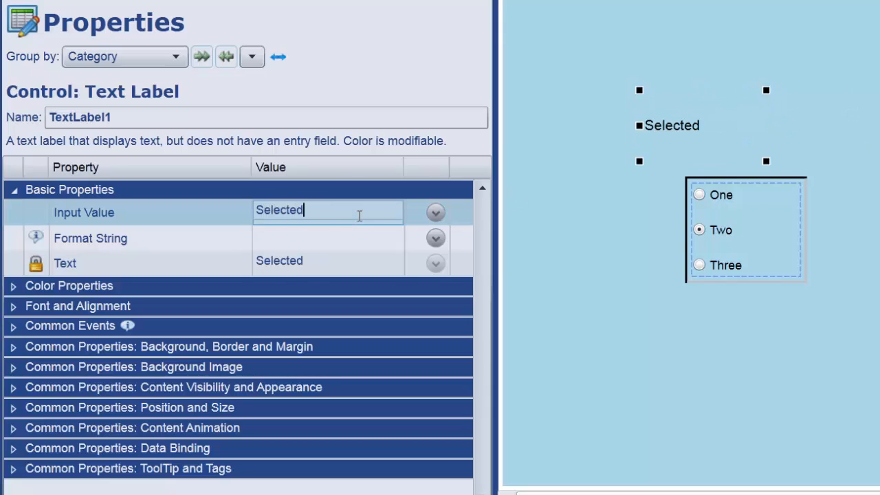
pyautogui.write(' using ')
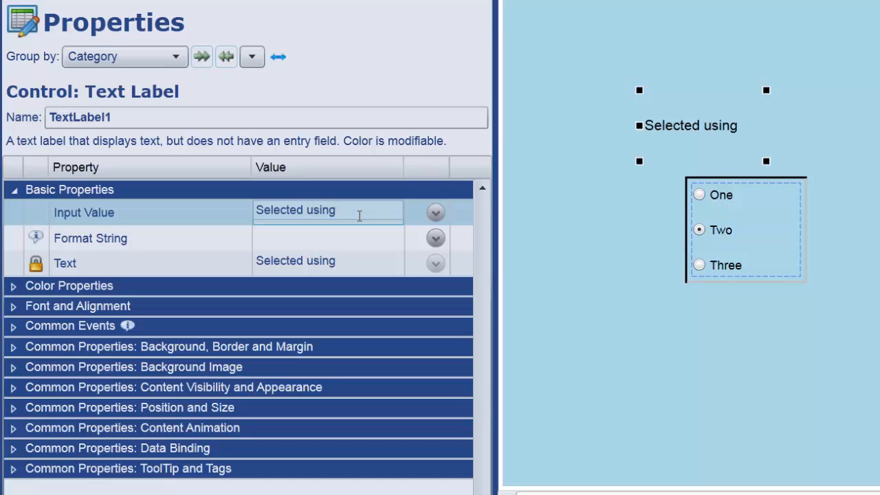
pyautogui.write('page-level ')
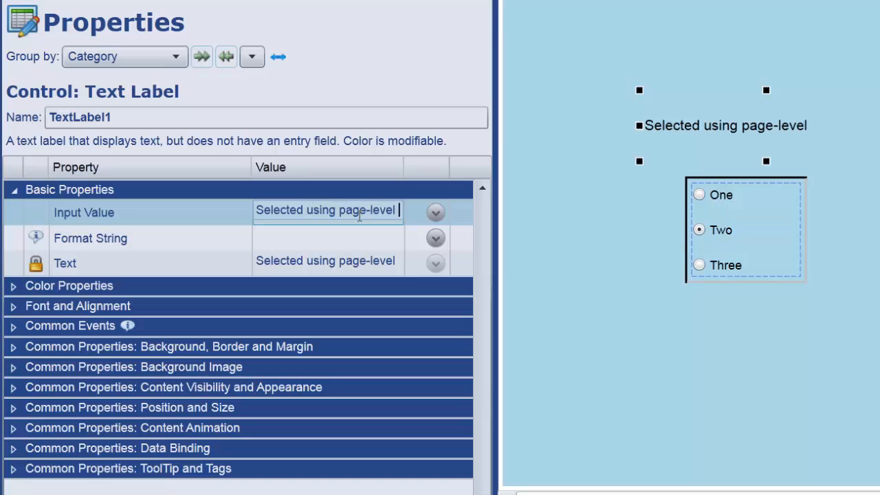
pyautogui.write('short')
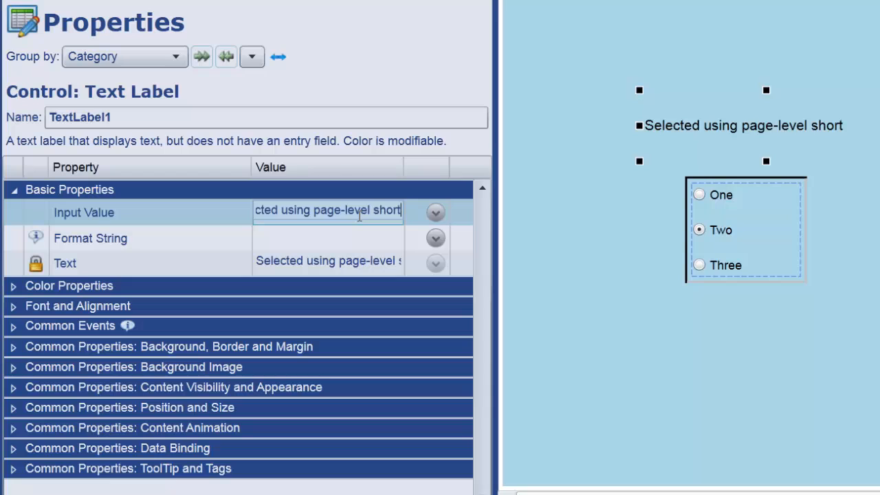
pyautogui.write('cut key')
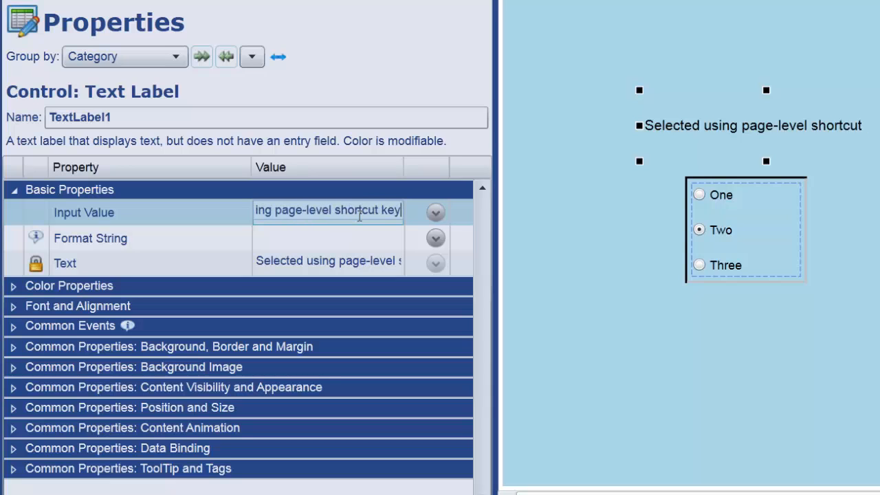
pyautogui.write(' event hand')
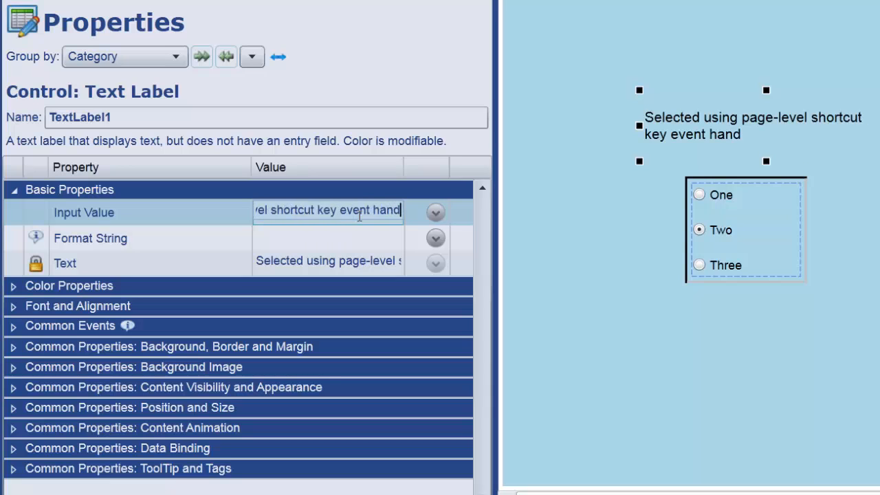
pyautogui.write('ler')
pyautogui.press('Tab')
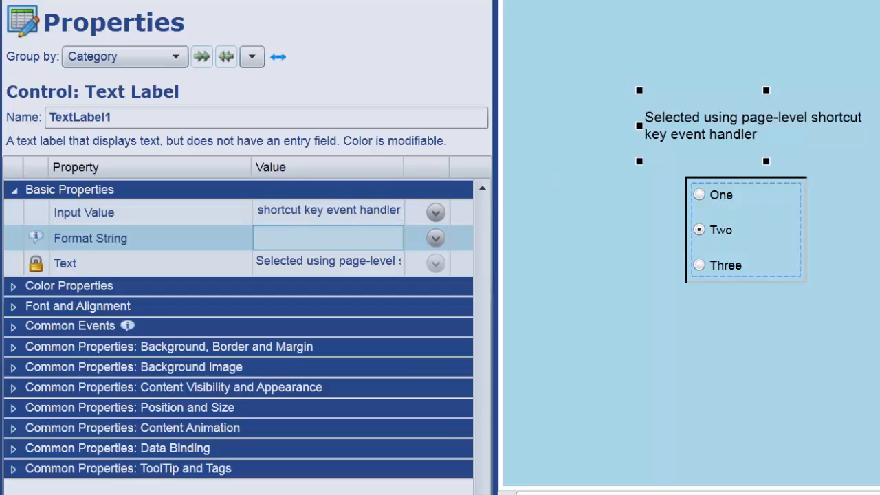
# Narrow the text label and move it together with the radio group toward the page's upper-left area.
pyautogui.moveTo(879, 126); pyautogui.dragTo(852, 129)
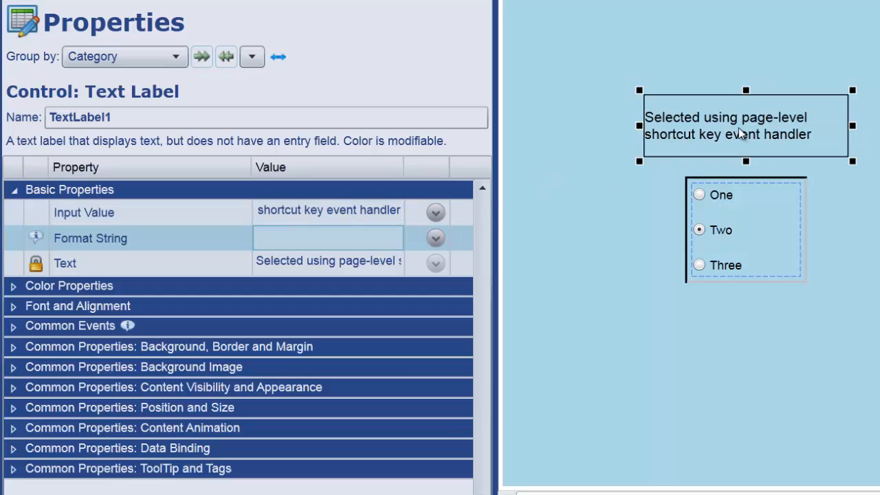
pyautogui.moveTo(740, 128); pyautogui.dragTo(747, 147)
pyautogui.moveTo(609, 81); pyautogui.dragTo(858, 309)
pyautogui.moveTo(783, 274); pyautogui.dragTo(715, 179)
# Set the text label's Text Color to DarkCyan.
pyautogui.click(683, 77)
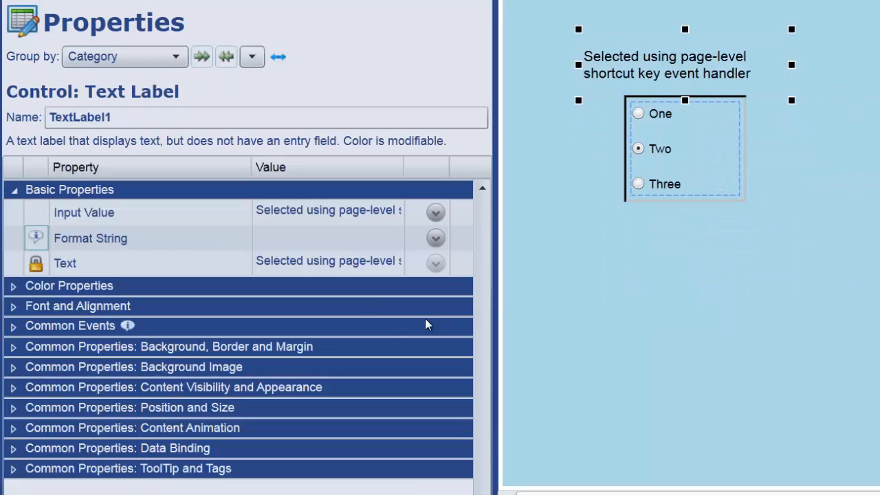
pyautogui.click(14, 286)
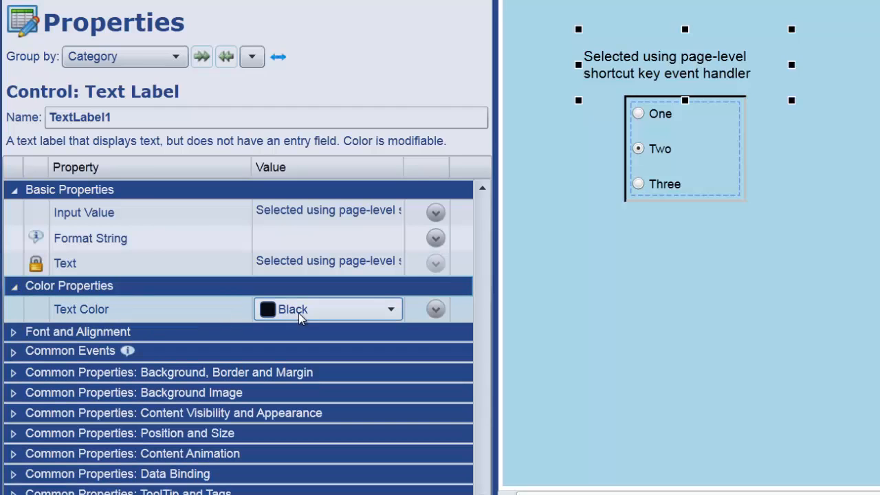
pyautogui.click(332, 309)
pyautogui.scroll(-5, 410, 246)
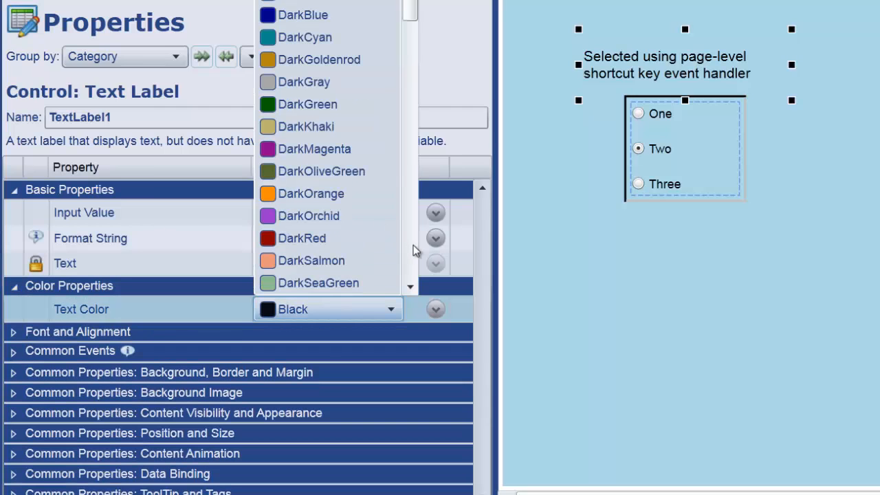
pyautogui.click(328, 39)
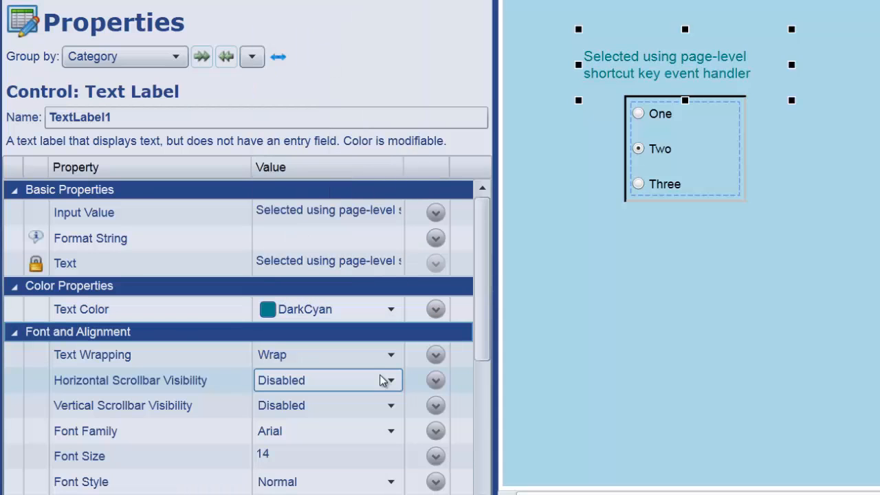
# Set the text label's Font Family to Cambria and its Font Style to Italic.
pyautogui.click(307, 430)
pyautogui.click(306, 430)
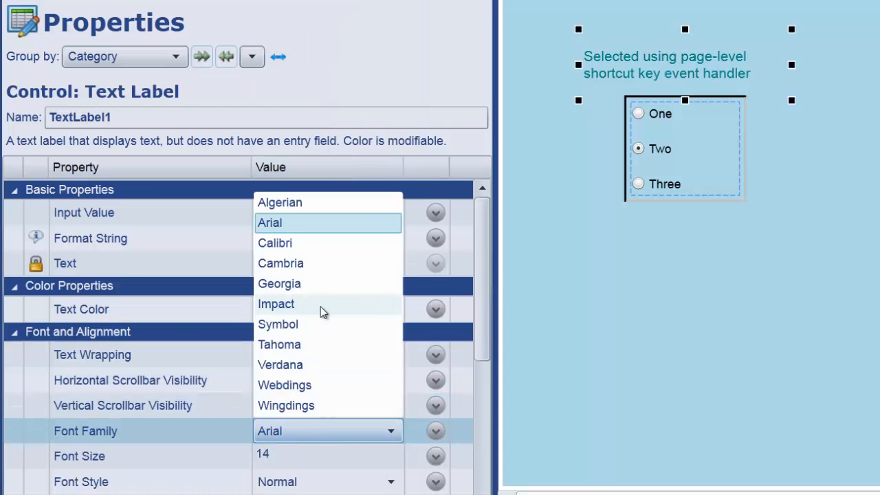
pyautogui.click(324, 267)
pyautogui.click(305, 481)
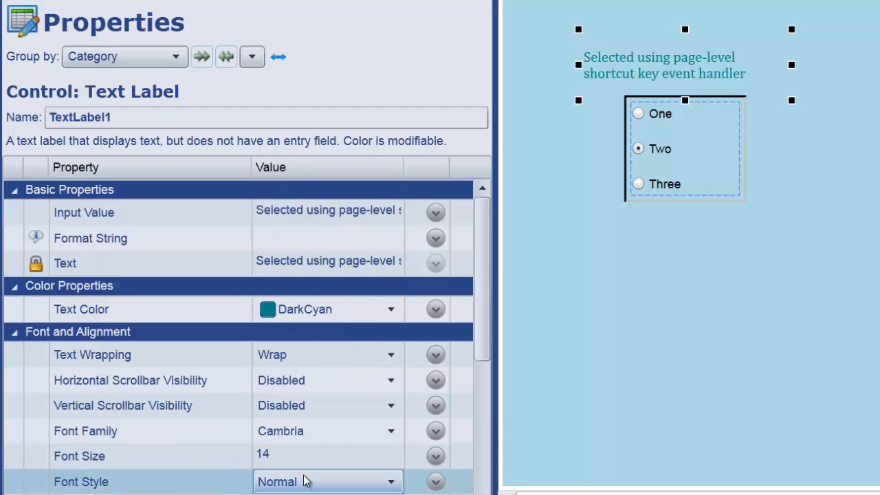
pyautogui.click(304, 494)
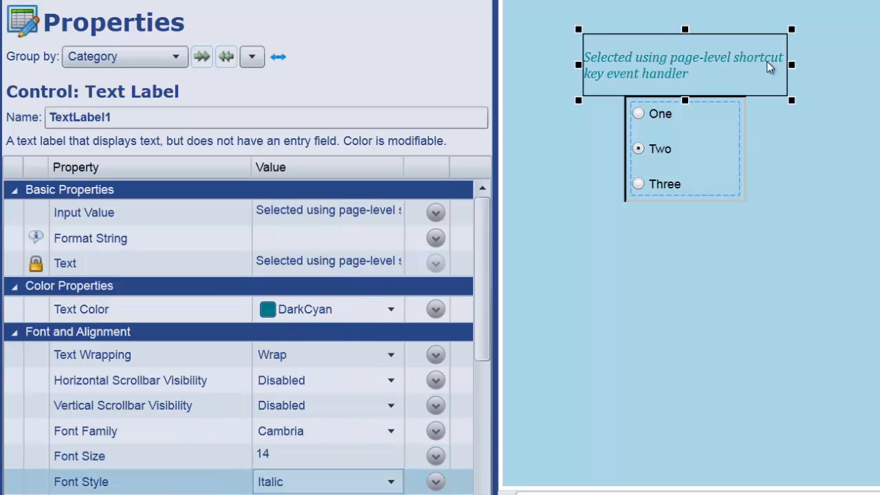
# Narrow the text label slightly and centre it above the radio group.
pyautogui.moveTo(791, 64); pyautogui.dragTo(774, 65)
pyautogui.moveTo(685, 70); pyautogui.dragTo(697, 70)
pyautogui.click(800, 167)
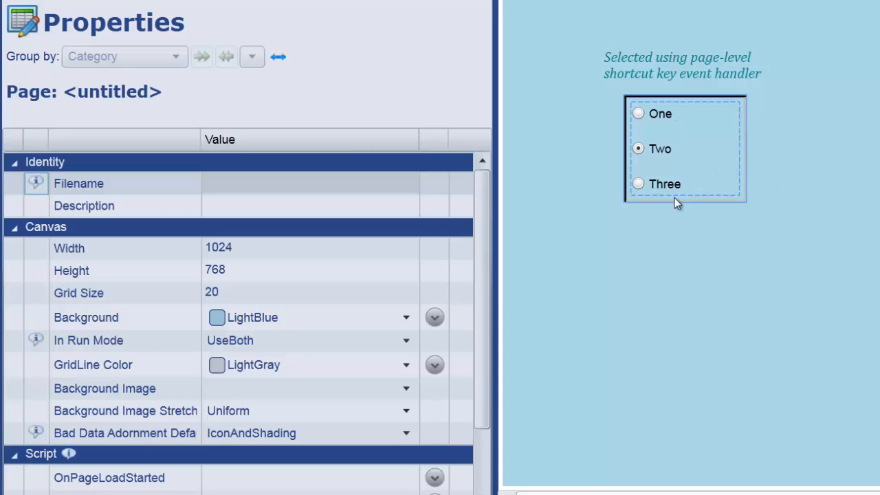
# Try to bind the Control Value of radio button One to a point named SelectedRadio.
pyautogui.click(658, 117)
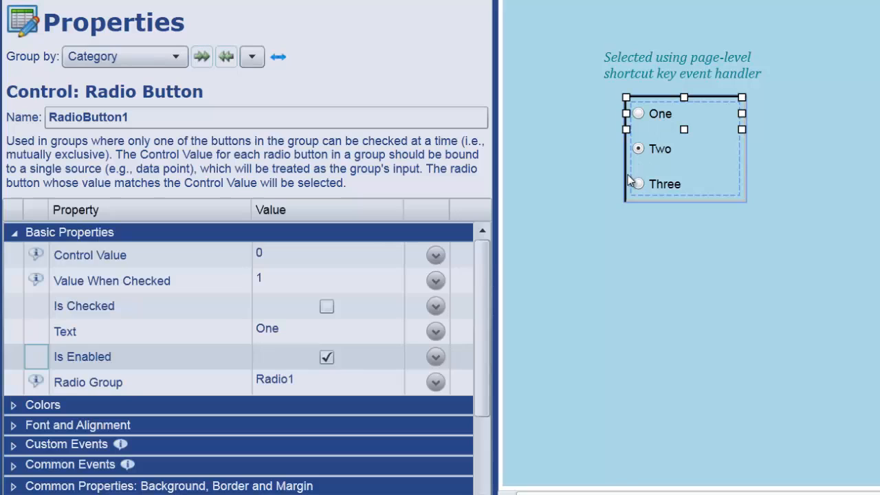
pyautogui.click(433, 264)
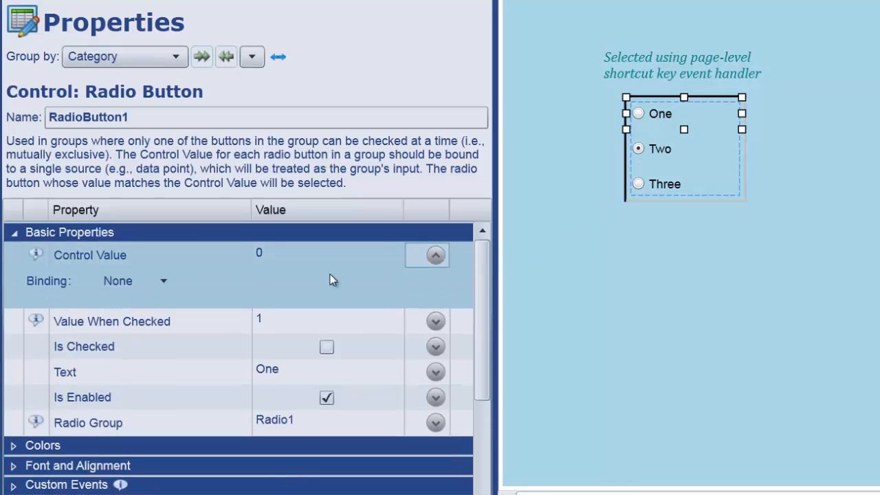
pyautogui.click(139, 281)
pyautogui.click(121, 326)
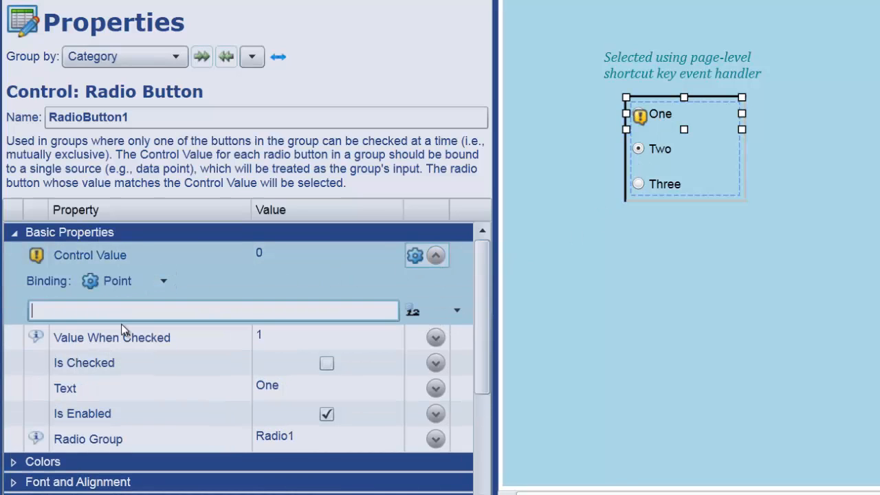
pyautogui.write('SelectedRadio')
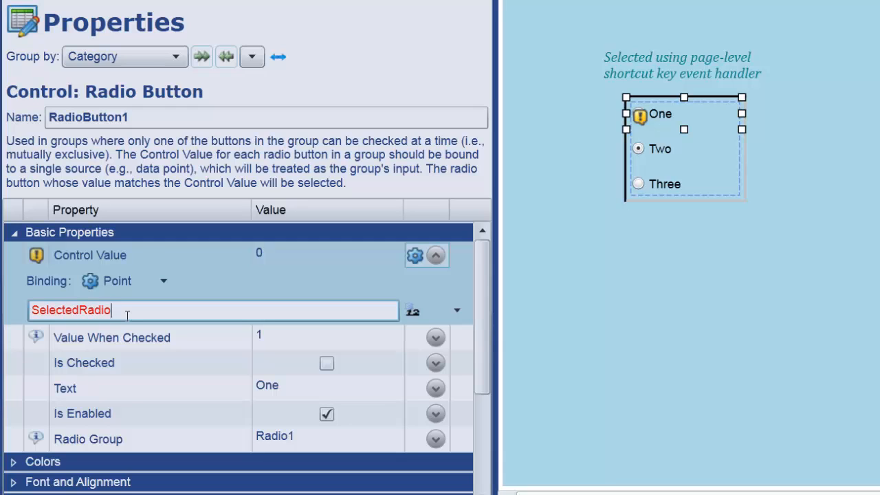
# Apply the script SET("SelectedRadio", 2); to the page's OnPageLoadStarted event and test-run it.
pyautogui.click(559, 308)
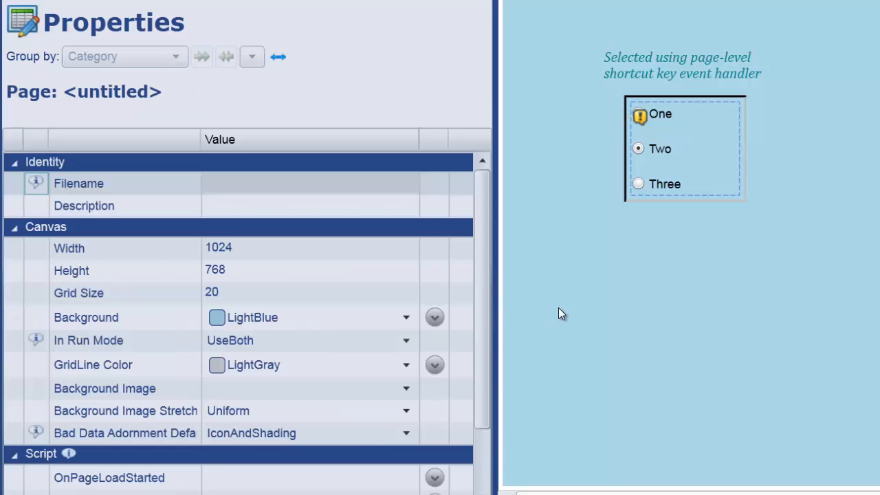
pyautogui.click(15, 231)
pyautogui.click(436, 271)
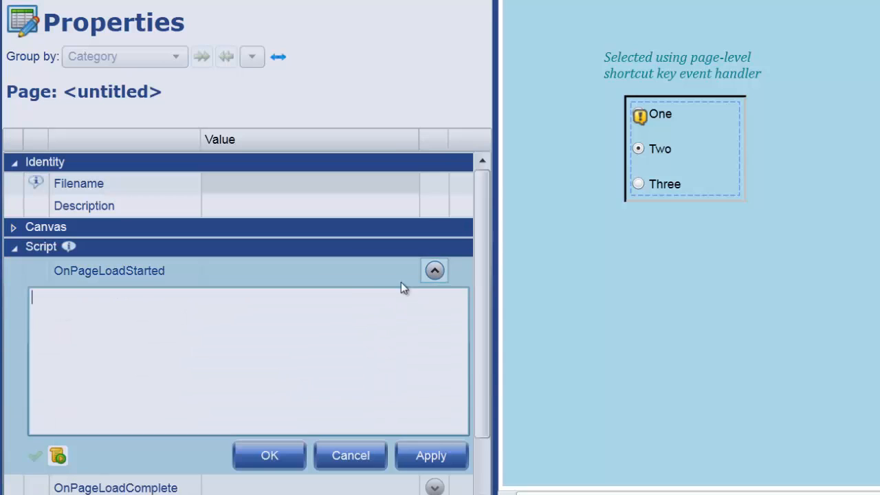
pyautogui.write('SET()')
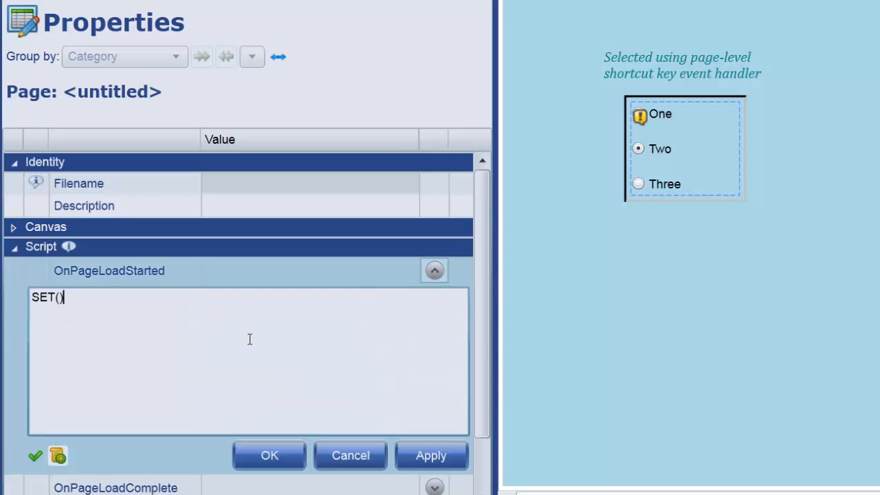
pyautogui.write('"Sele')
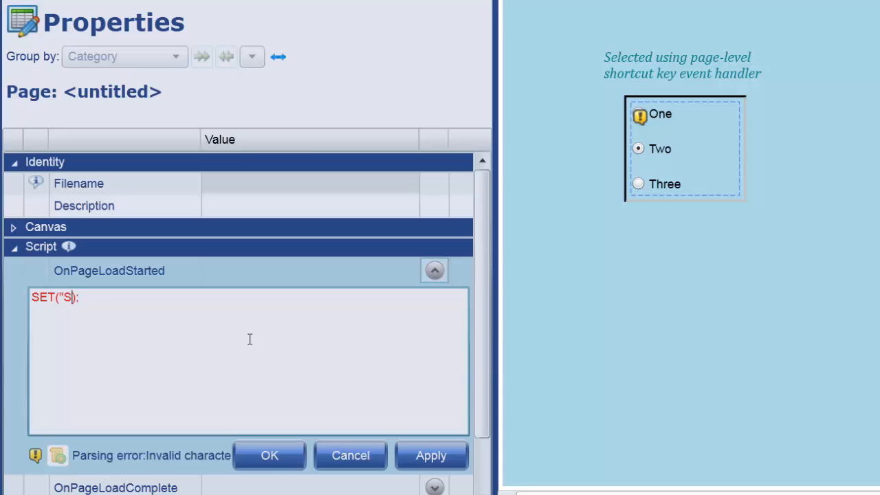
pyautogui.write('ctedRadio"')
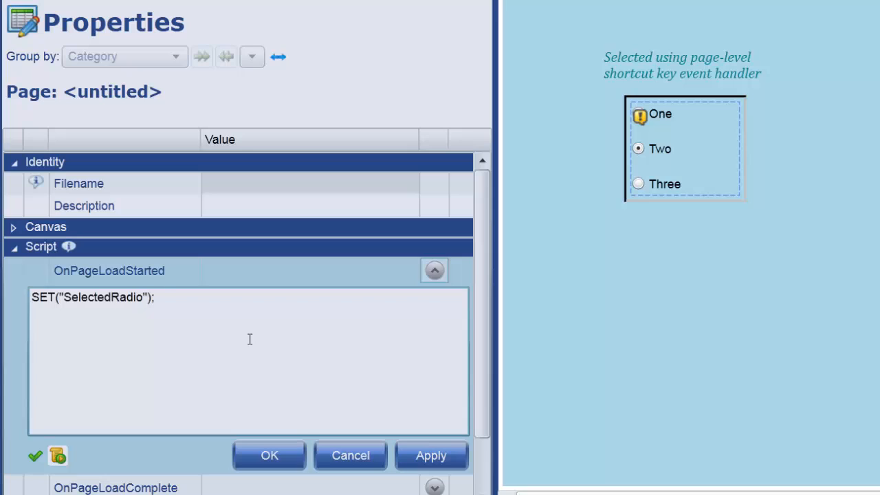
pyautogui.write(', 2')
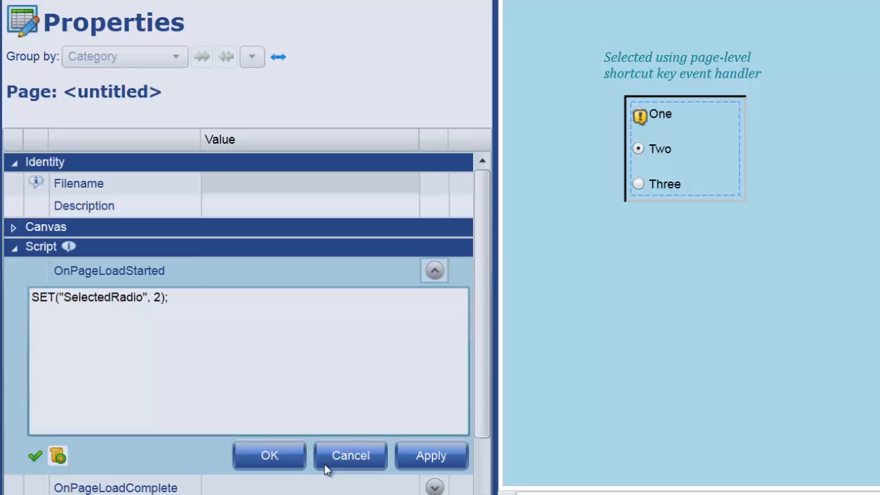
pyautogui.click(429, 457)
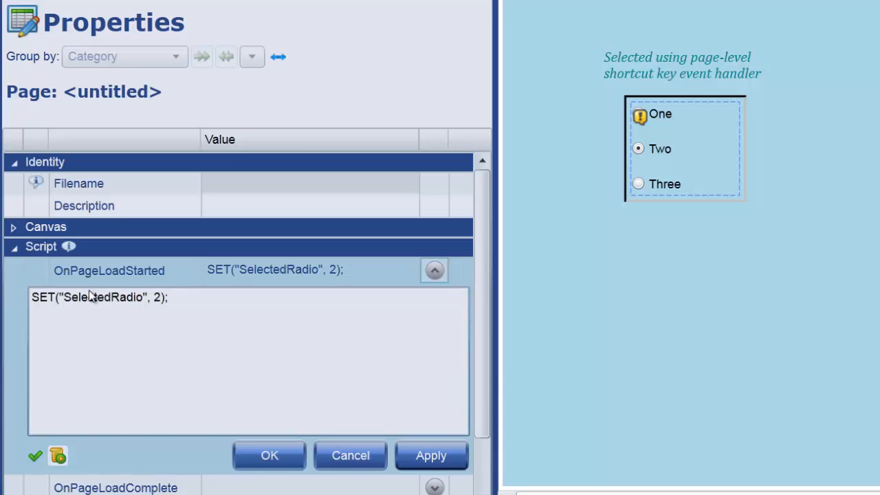
pyautogui.click(59, 457)
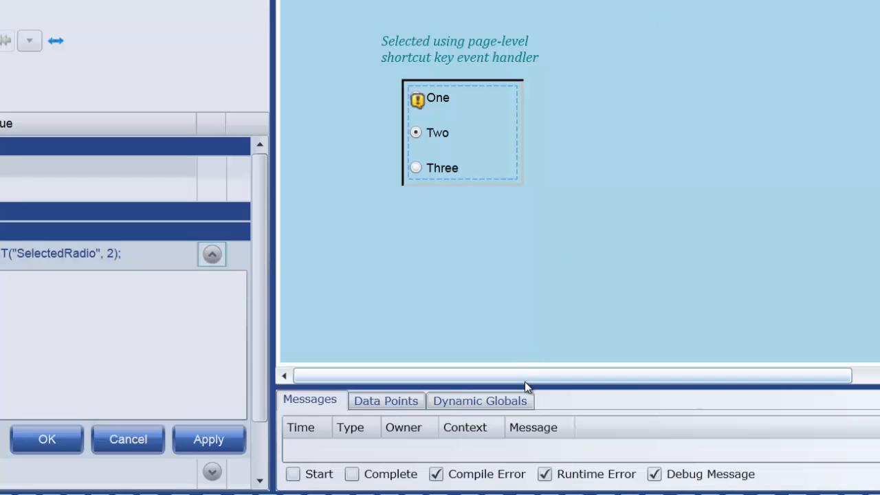
# Enlarge the diagnostics area below the page and check the dynamic globals for SelectedRadio.
pyautogui.moveTo(524, 384); pyautogui.dragTo(510, 304)
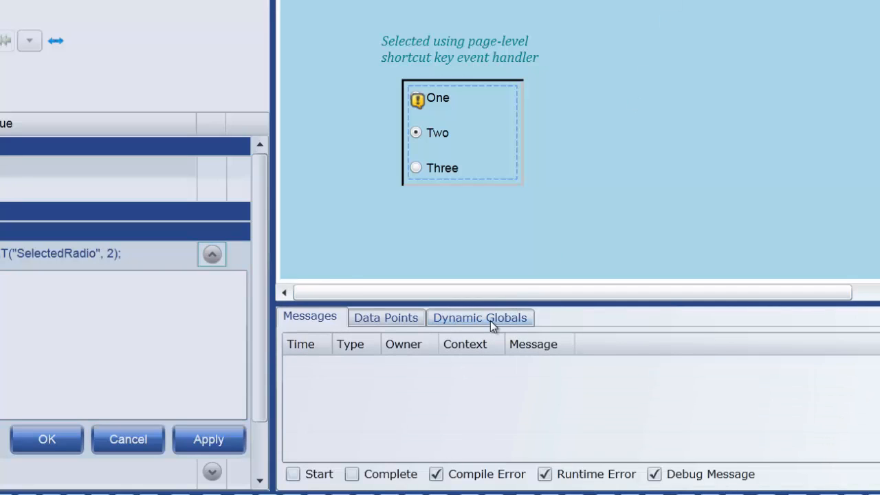
pyautogui.click(490, 320)
pyautogui.scroll(-3, 424, 416)
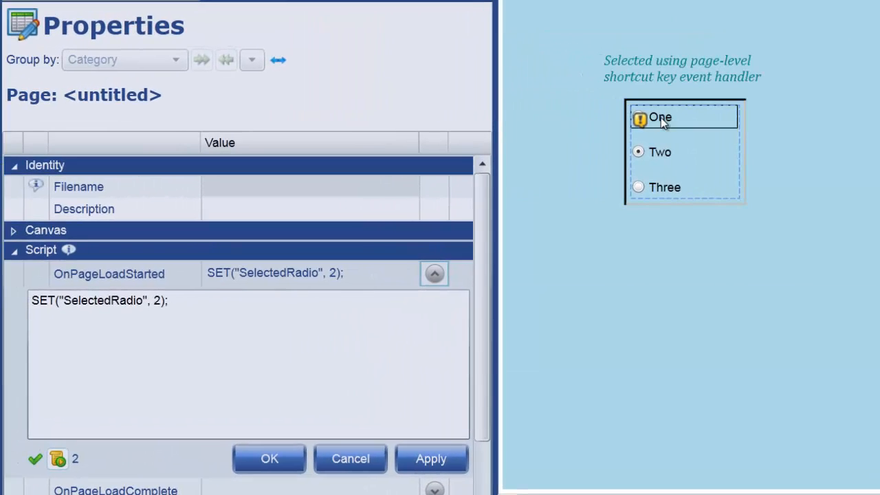
# Enter SelectedRadio as the point bound to radio button One's Control Value.
pyautogui.click(661, 118)
pyautogui.click(437, 260)
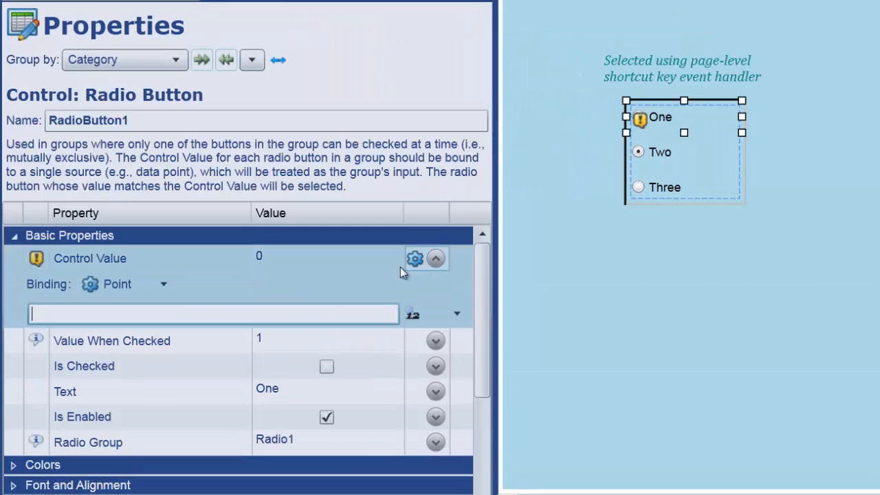
pyautogui.click(241, 310)
pyautogui.write('SelectedRadio')
pyautogui.press('Return')
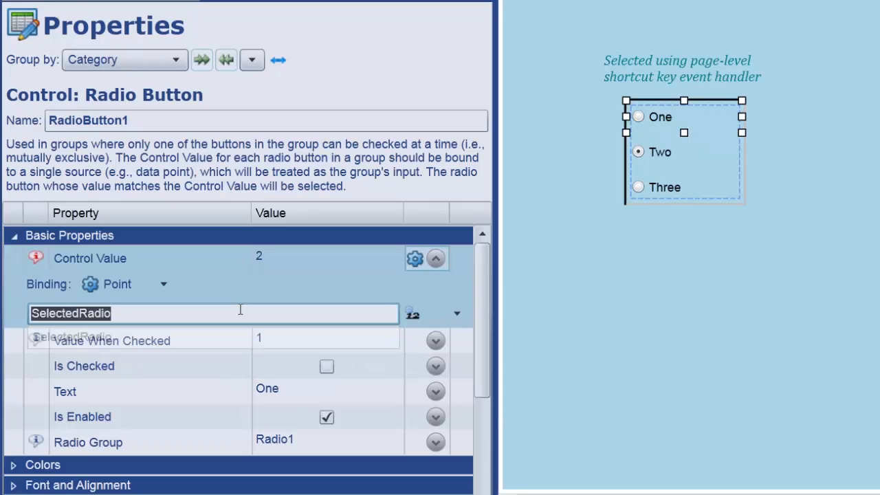
# Bind the Control Value of radio button Two to the point SelectedRadio.
pyautogui.click(677, 168)
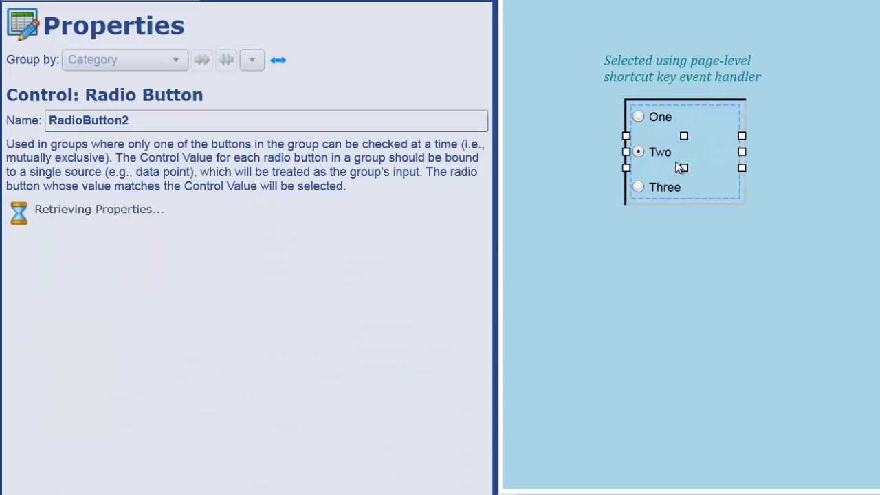
pyautogui.click(434, 259)
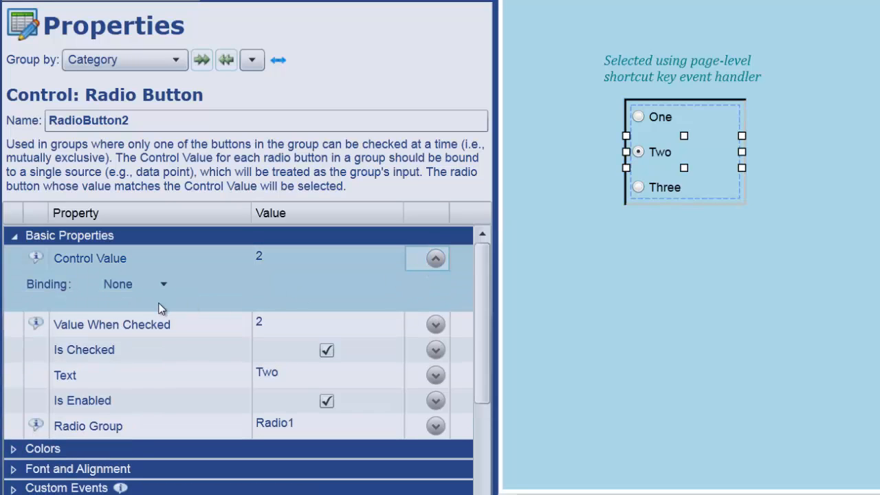
pyautogui.click(138, 284)
pyautogui.click(118, 332)
pyautogui.write('SelectedRadio')
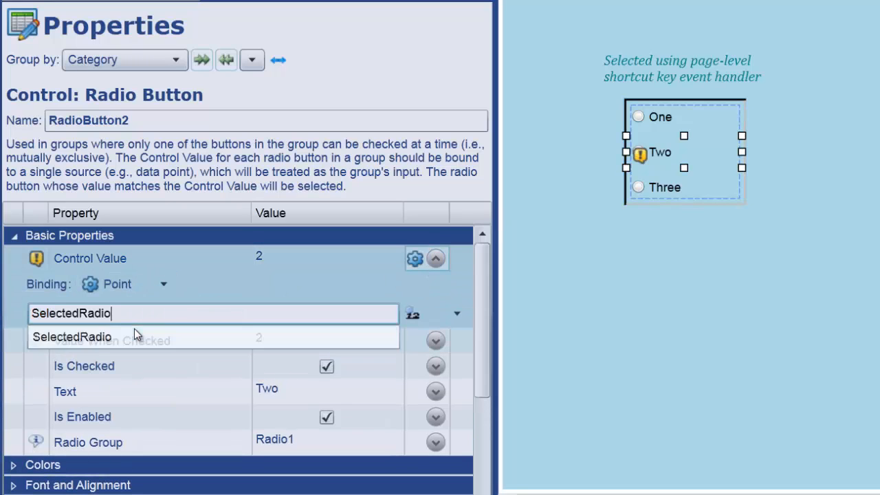
pyautogui.click(134, 336)
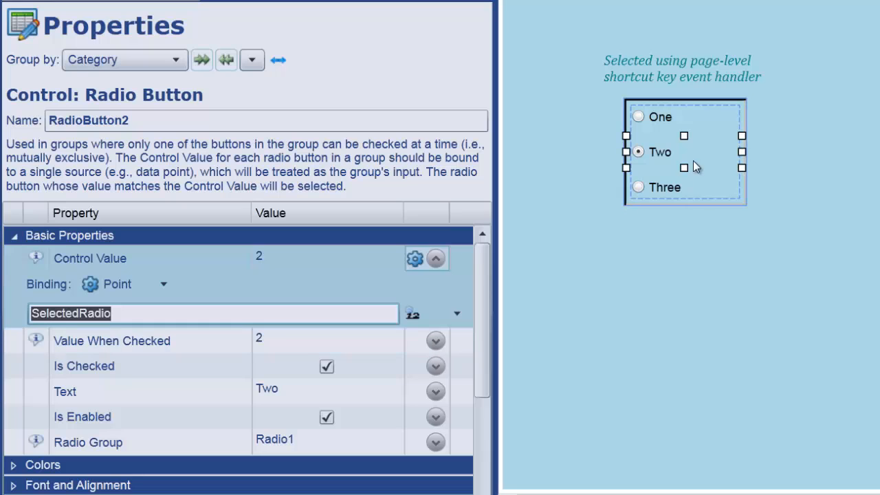
# Bind the Control Value of radio button Three to the point SelectedRadio.
pyautogui.click(660, 187)
pyautogui.click(434, 258)
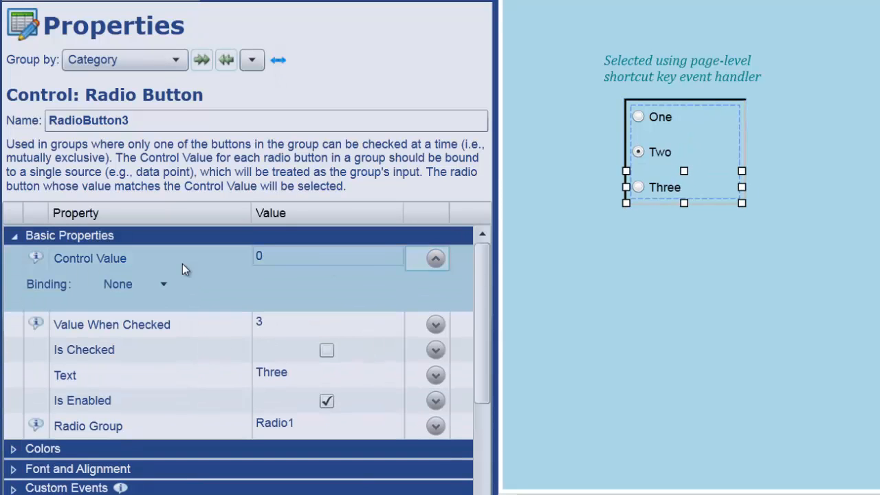
pyautogui.click(147, 287)
pyautogui.click(143, 331)
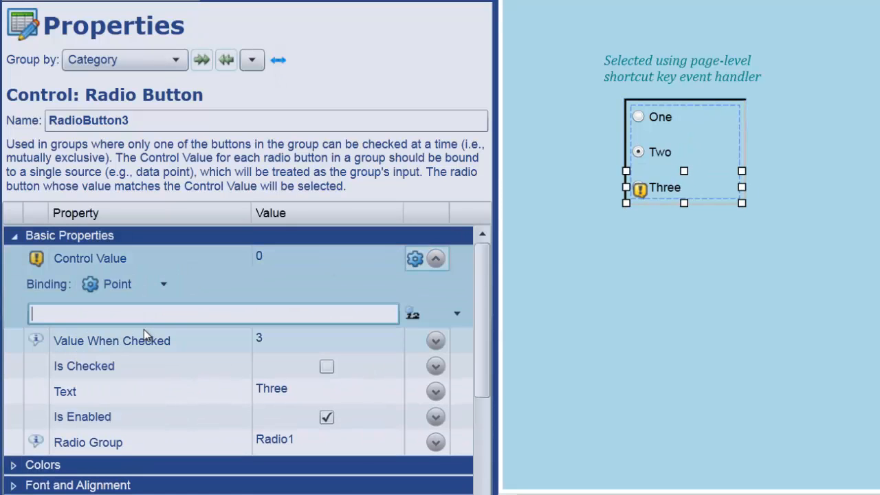
pyautogui.write('SelectedRadio')
pyautogui.click(144, 330)
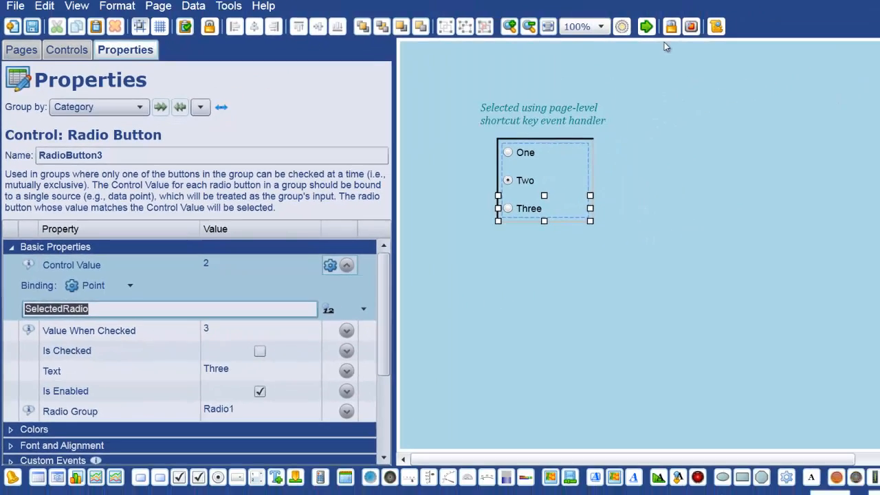
# Run the page and display the diagnostics with the SelectedRadio entry among the dynamic globals.
pyautogui.click(554, 67)
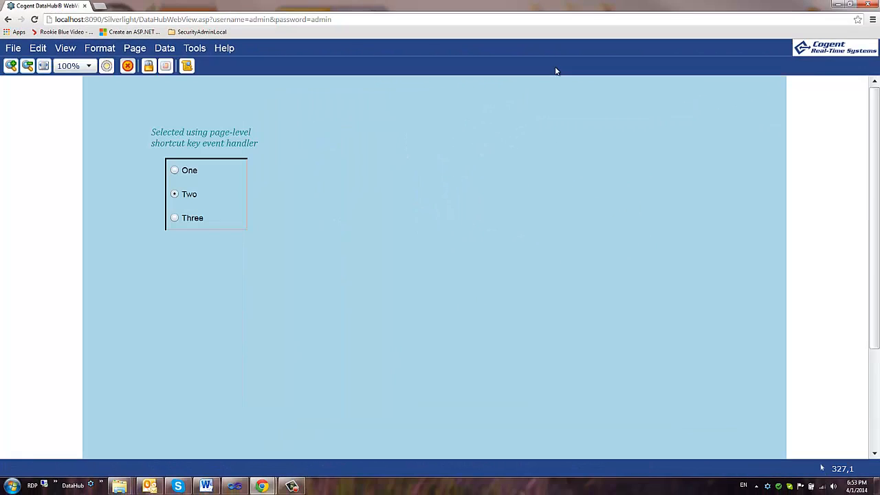
pyautogui.click(187, 67)
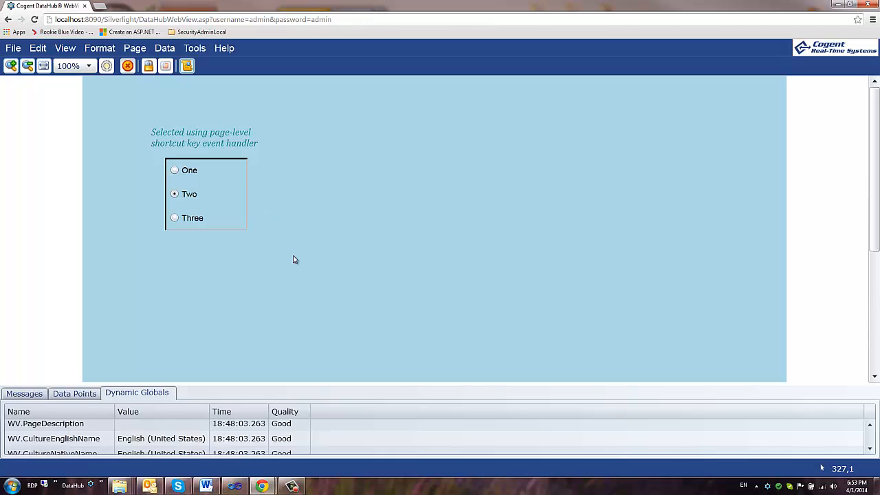
pyautogui.scroll(-5, 222, 431)
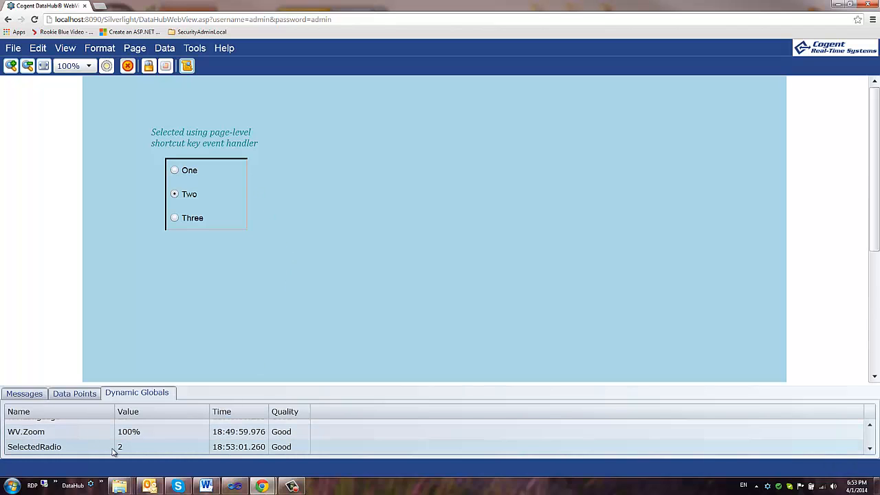
# Test the radio buttons by selecting One, Two, Three and One again, checking the SelectedRadio global.
pyautogui.click(186, 171)
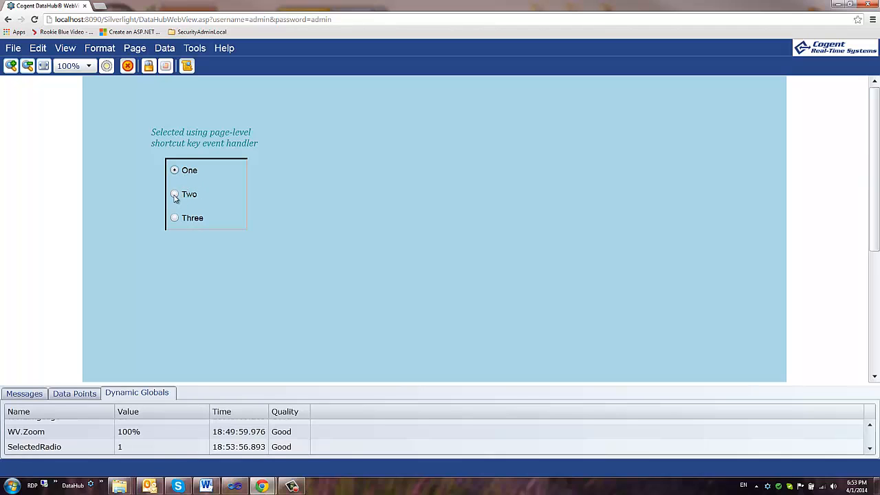
pyautogui.click(176, 195)
pyautogui.click(176, 223)
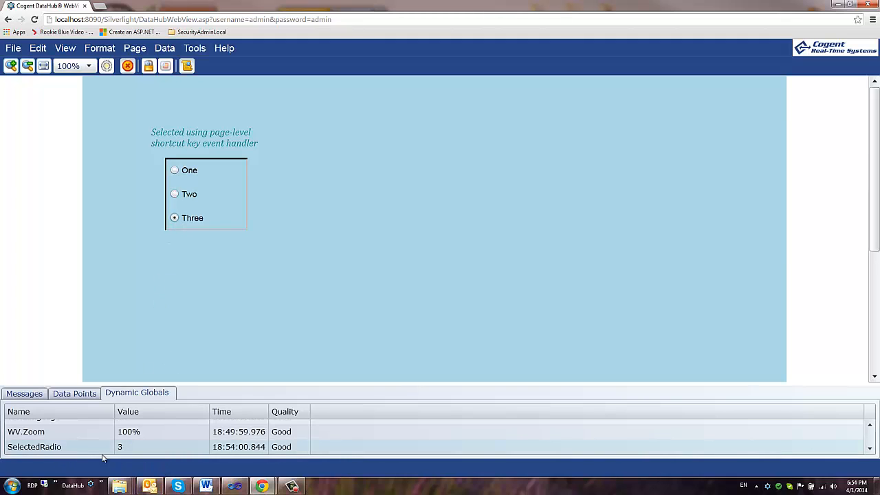
pyautogui.click(126, 452)
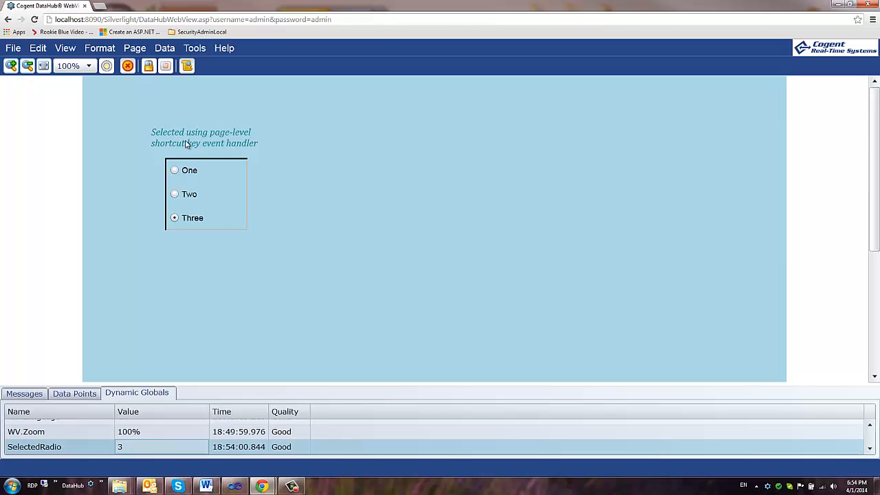
pyautogui.click(184, 171)
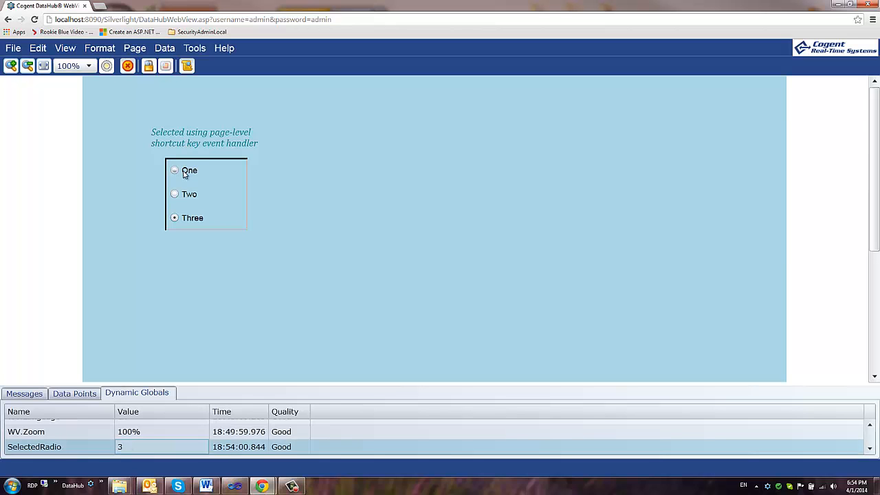
# Return to design mode and move the label and radio button group together slightly up and left on the page.
pyautogui.click(128, 66)
pyautogui.click(651, 233)
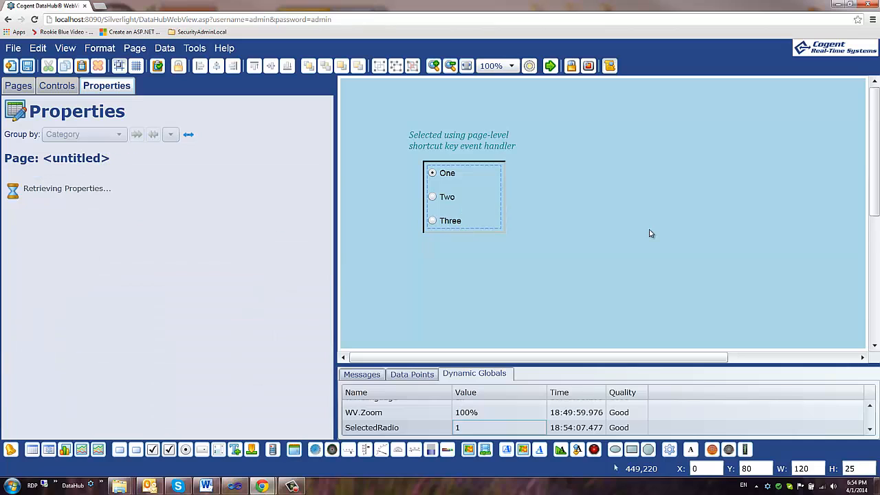
pyautogui.moveTo(383, 112); pyautogui.dragTo(532, 260)
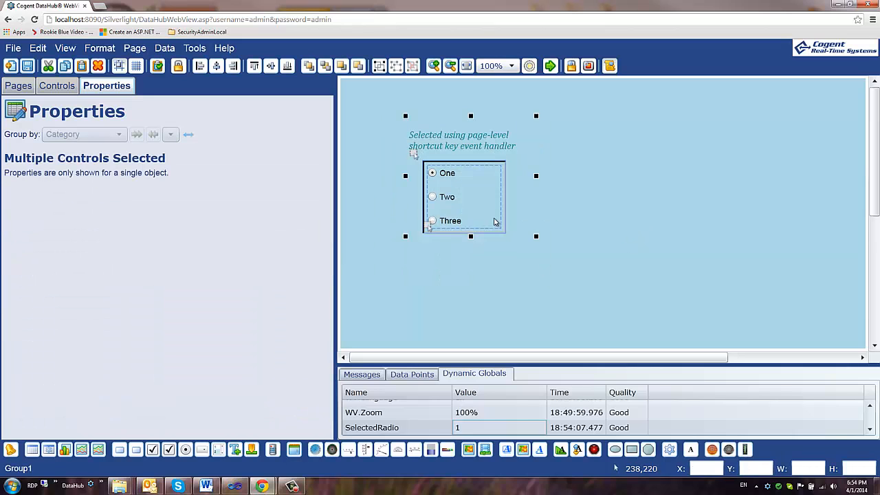
pyautogui.moveTo(495, 222); pyautogui.dragTo(474, 206)
pyautogui.click(602, 192)
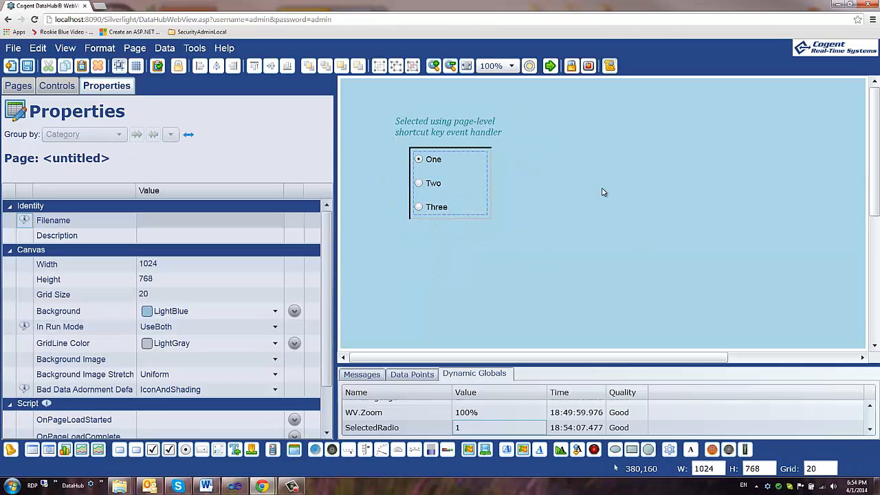
# Hide the diagnostics and begin the page's OnShortcutKeyPressed script with an empty switch (EventArgs.ShortcutKey) block.
pyautogui.click(609, 67)
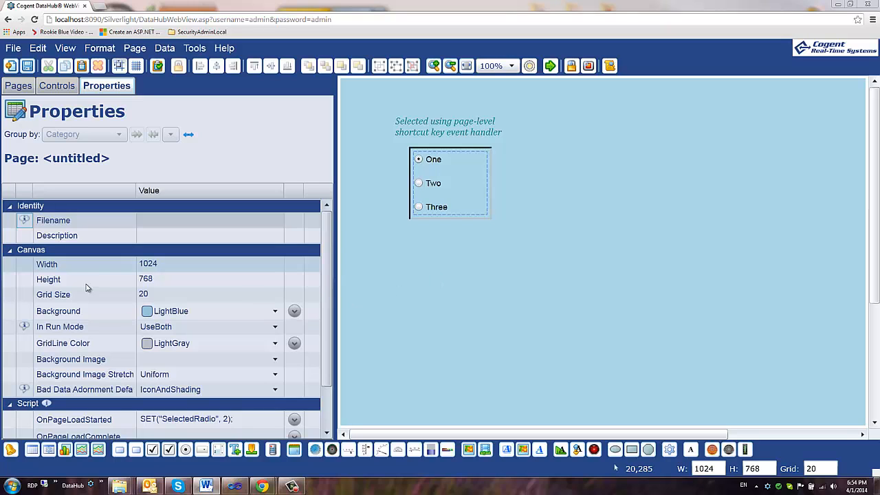
pyautogui.click(17, 253)
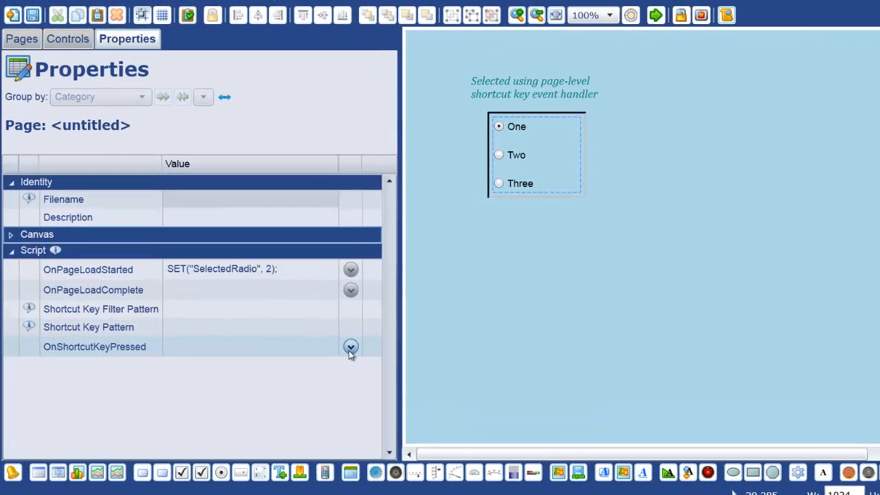
pyautogui.click(350, 347)
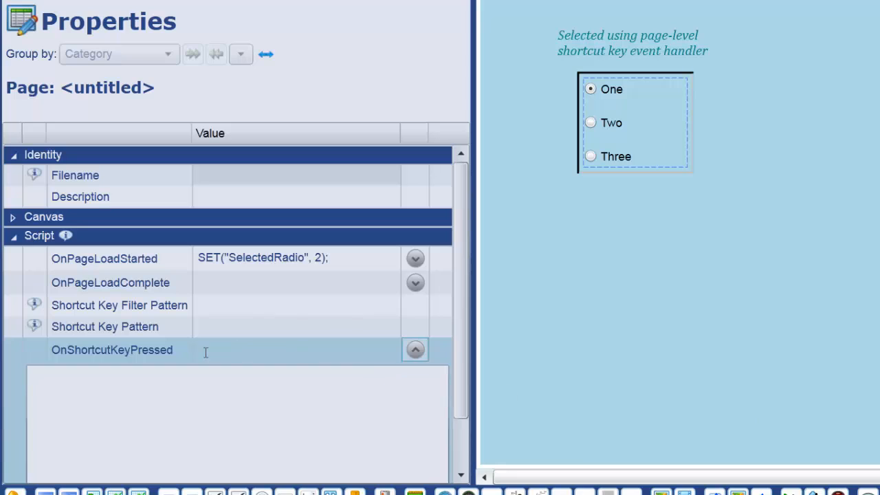
pyautogui.scroll(-1, 248, 441)
pyautogui.write('switch ()')
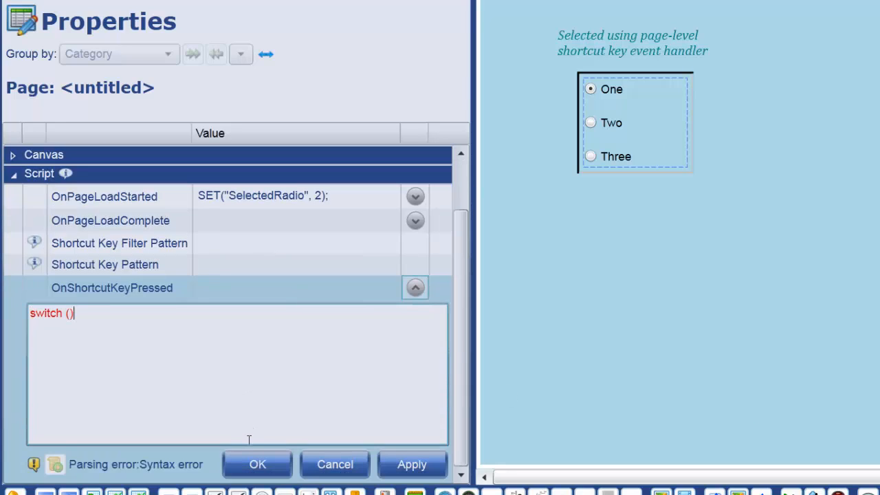
pyautogui.press('Left')
pyautogui.write('EventArgs.')
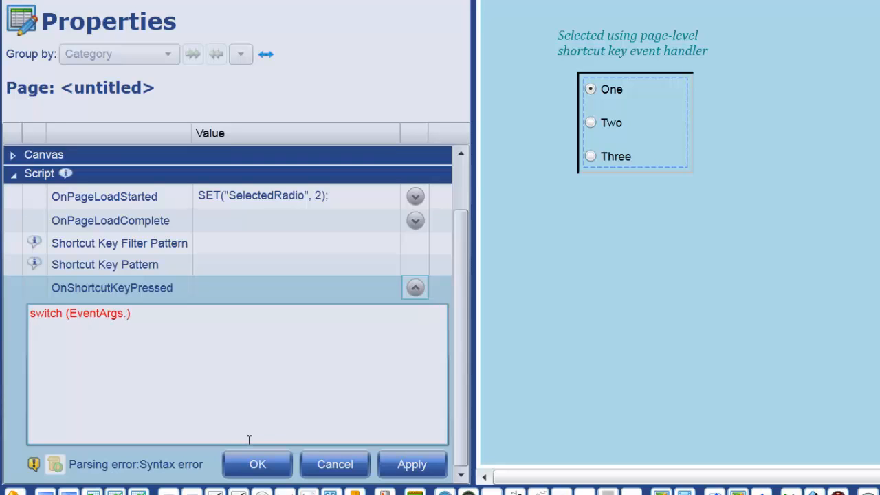
pyautogui.write('ShortcutKey) ')
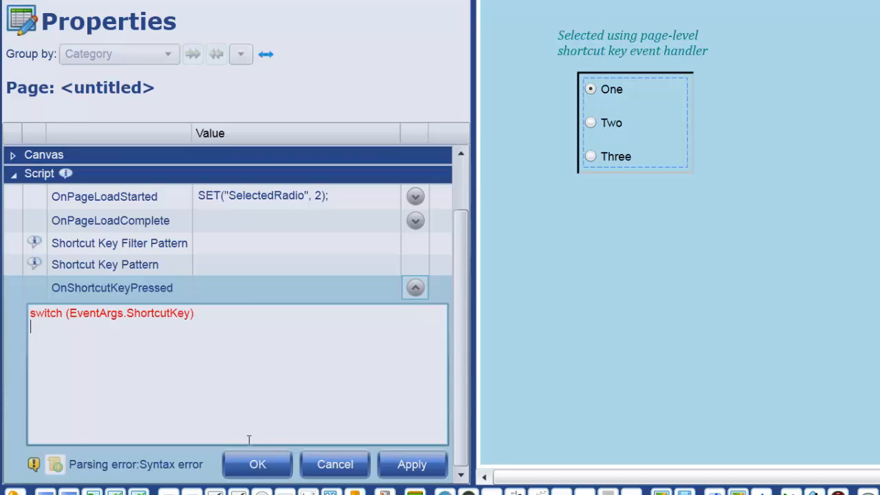
pyautogui.write('{')
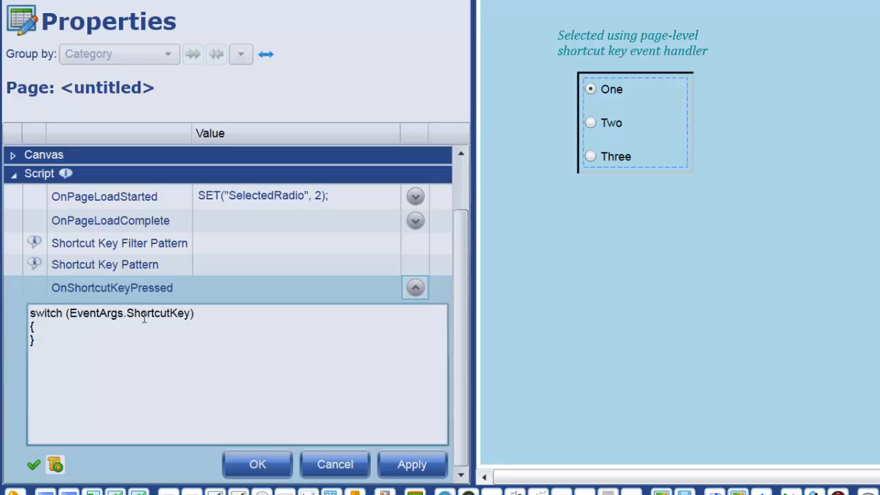
# Add case "1": with SET("SelectedRadio", 1); break; inside the switch block.
pyautogui.press('Return')
pyautogui.write('case')
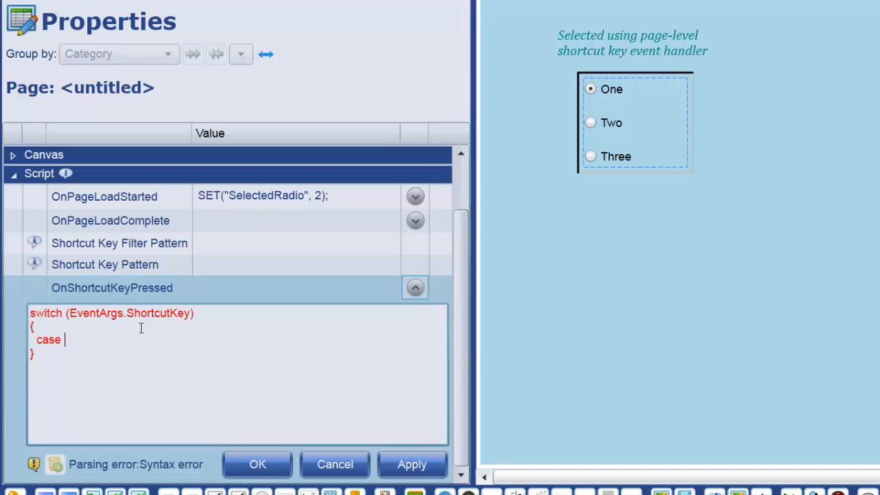
pyautogui.write(' "1":')
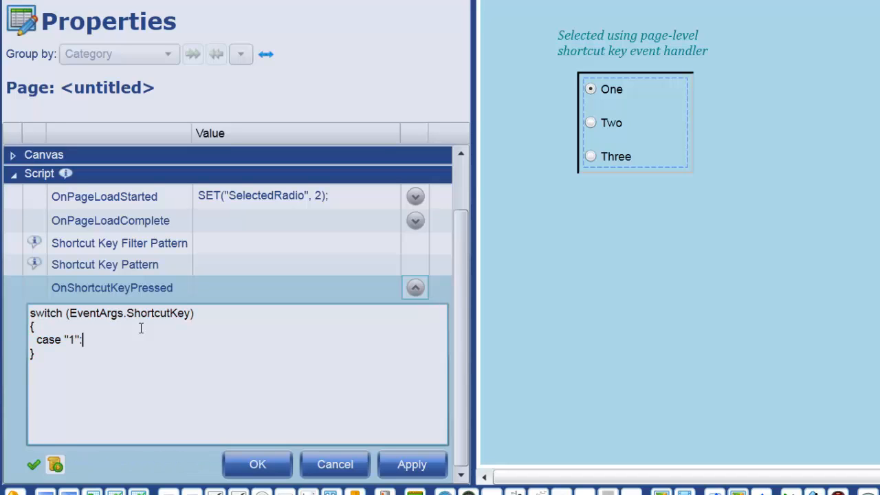
pyautogui.press('Return')
pyautogui.write('SET();')
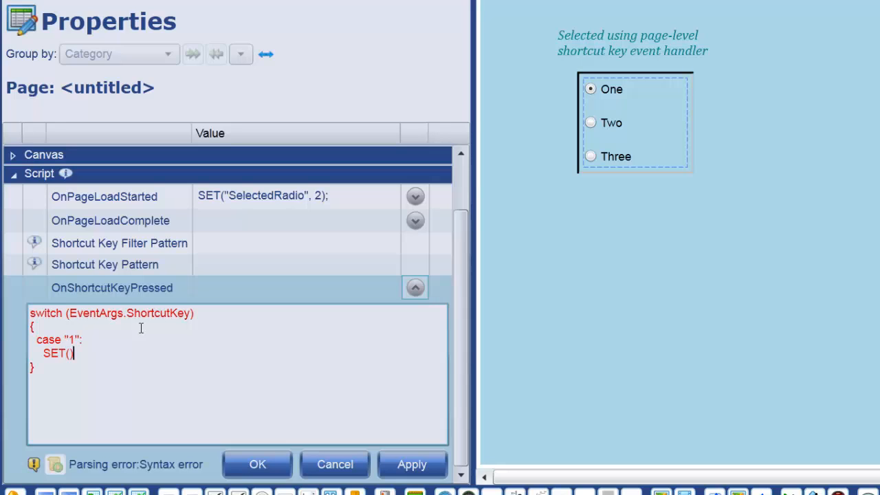
pyautogui.press('Left')
pyautogui.press('Left')
pyautogui.write('"Selected')
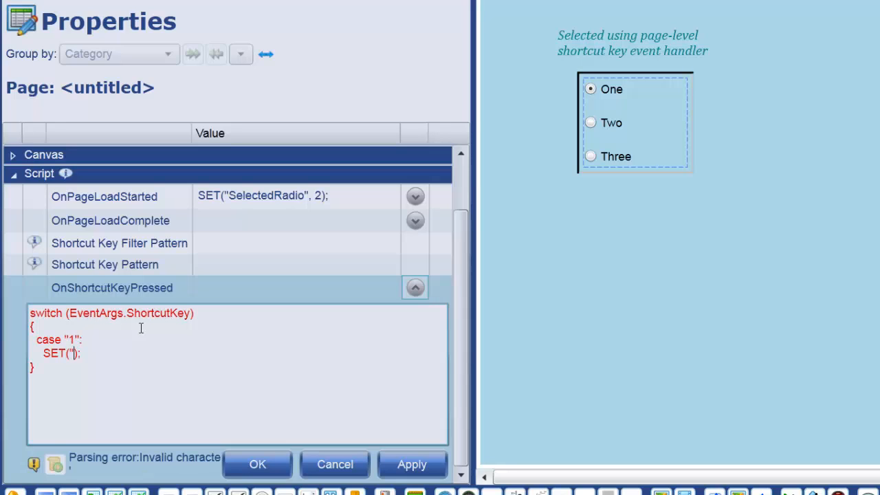
pyautogui.write('Radio", 1);')
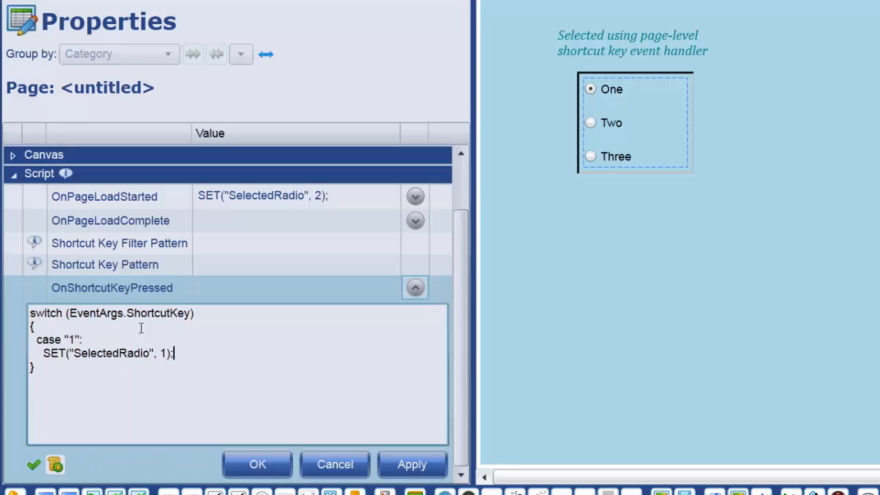
pyautogui.write(' break;')
# Duplicate the two-line case "1" block so the switch holds three copies of it.
pyautogui.press('Up')
pyautogui.press('Up')
pyautogui.press('Down')
pyautogui.press('Home')
pyautogui.hotkey('shift', 'Down')
pyautogui.hotkey('shift', 'End')
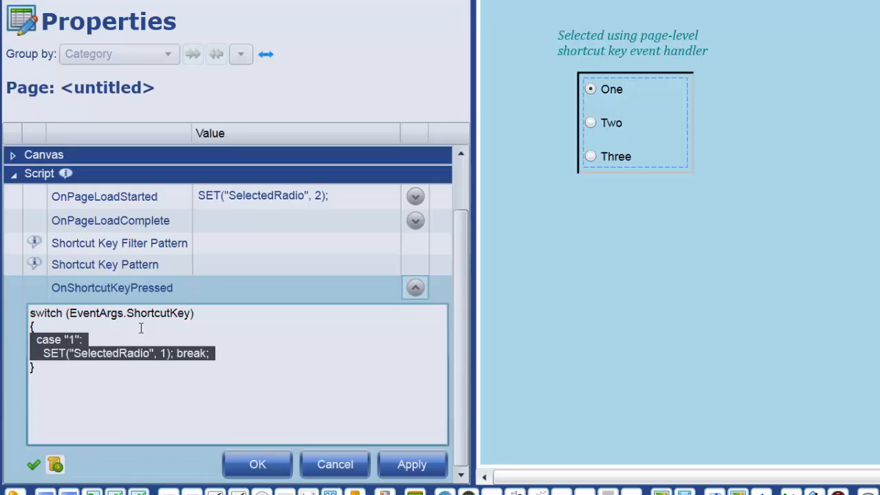
pyautogui.hotkey('ctrl', 'v')
pyautogui.hotkey('ctrl', 'v')
pyautogui.hotkey('ctrl', 'v')
# Change the case labels of the two copied blocks to "2" and "3".
pyautogui.press('End')
pyautogui.press('Left')
pyautogui.press('Left')
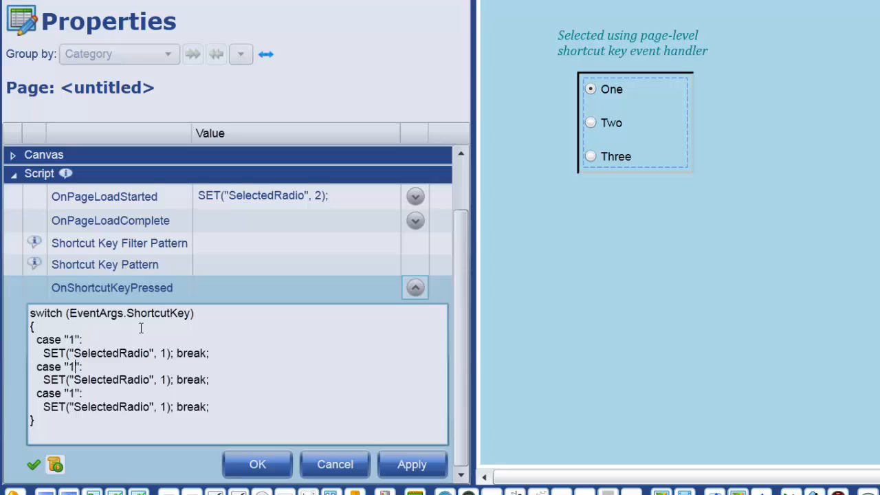
pyautogui.hotkey('shift', 'Left')
pyautogui.write('23')
pyautogui.press('BackSpace')
pyautogui.press('Down')
pyautogui.hotkey('shift', 'Right')
pyautogui.write('3')
# Add a default: branch containing an empty WV.MsgBox(); call after the case "3" block.
pyautogui.press('End')
pyautogui.press('Return')
pyautogui.write('default:')
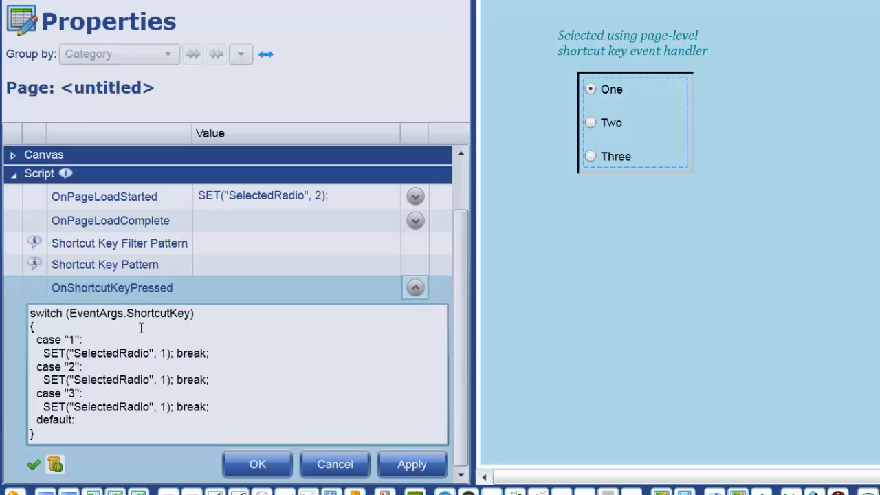
pyautogui.press('Return')
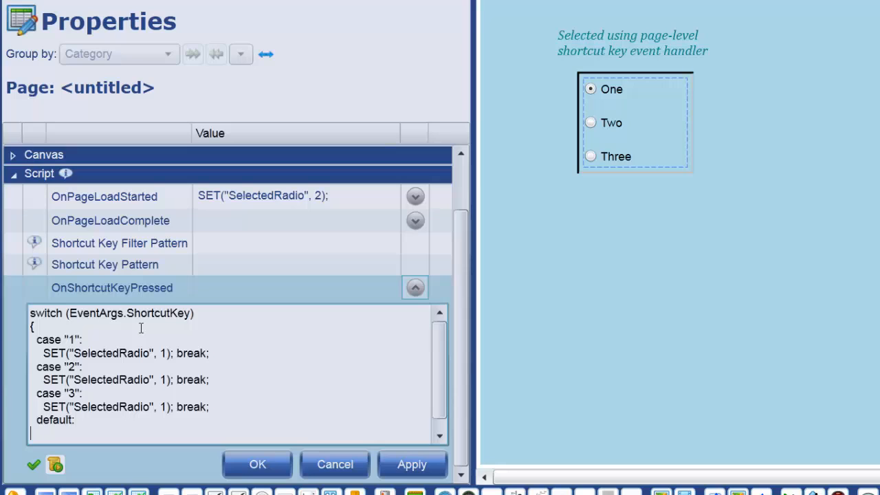
pyautogui.write('WV.')
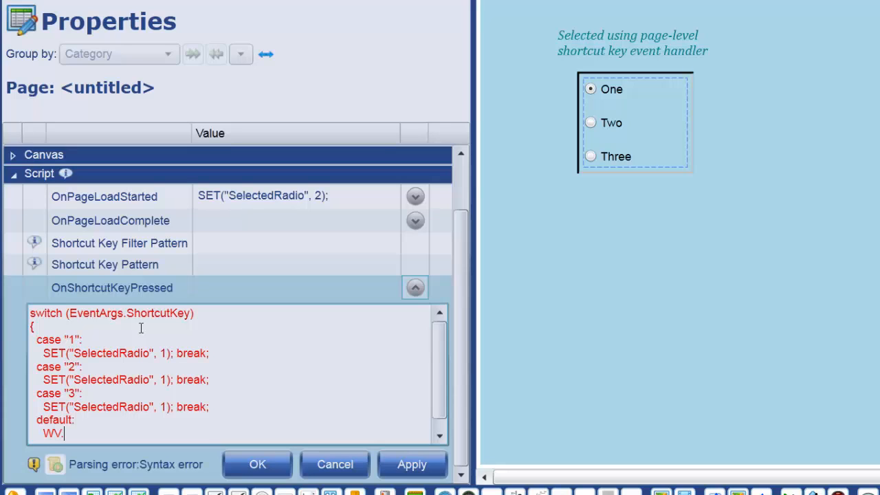
pyautogui.write('MsgBox();')
pyautogui.press('Left')
pyautogui.press('Left')
# Give the WV.MsgBox call the message "You pressed " + EventArgs.ShortcutKey and title "Page-level Handler", add break; and accept the script.
pyautogui.write('"You p')
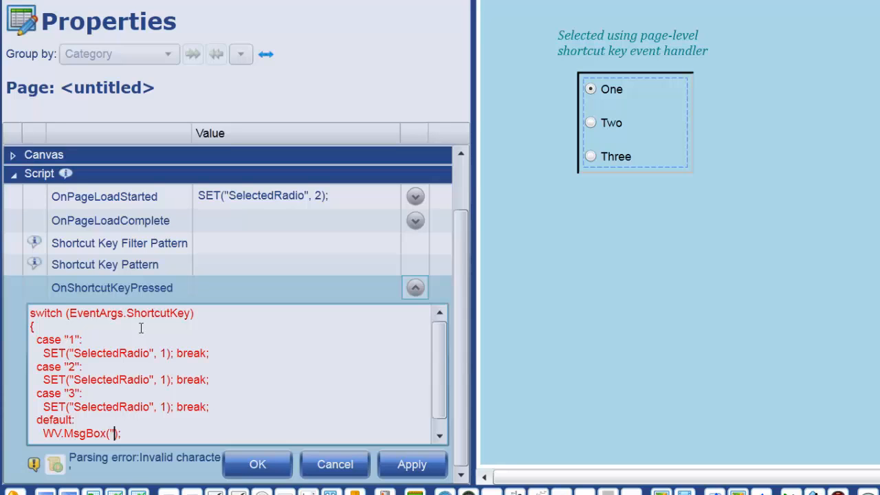
pyautogui.write('ressed')
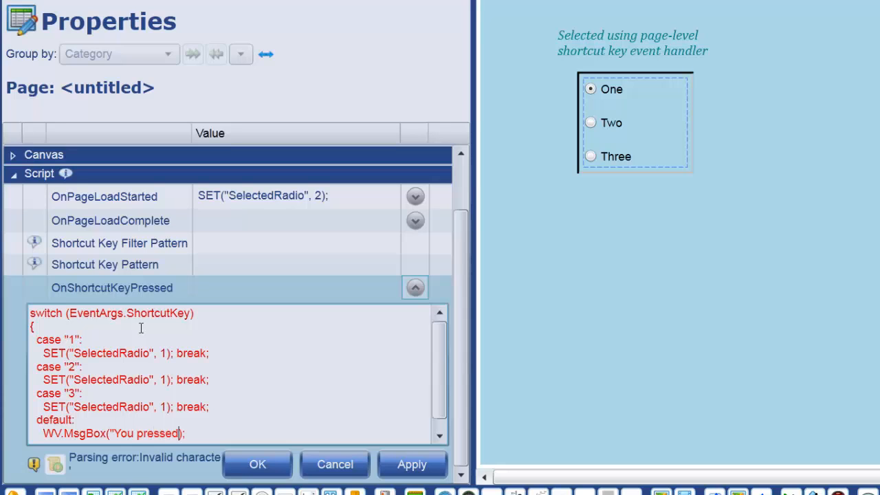
pyautogui.write(' " + Ev')
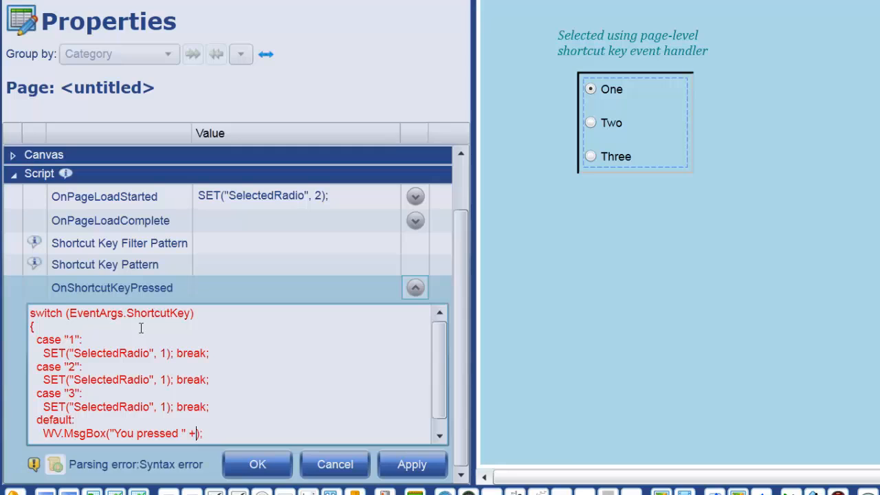
pyautogui.write('entArgs.')
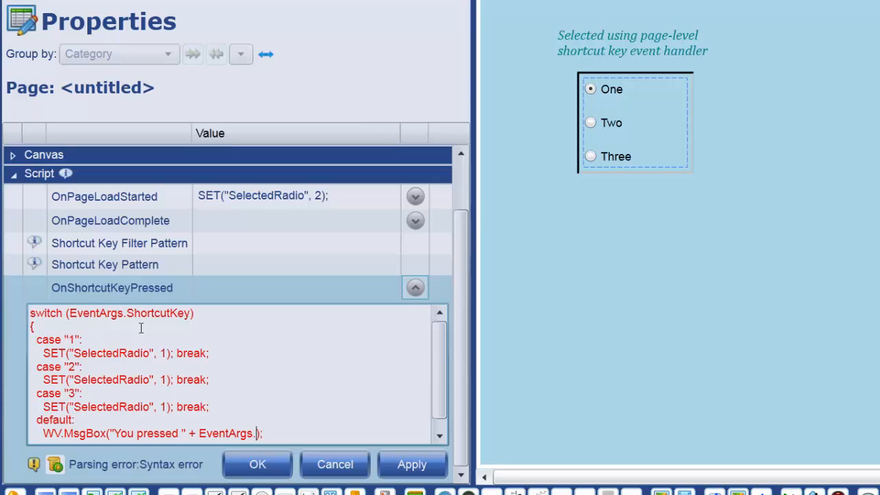
pyautogui.write('Shortcut')
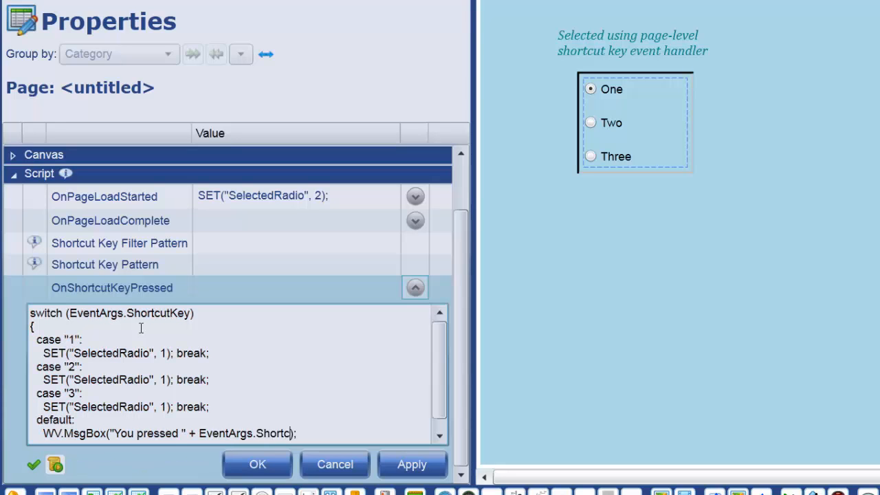
pyautogui.write('Key, "Page-')
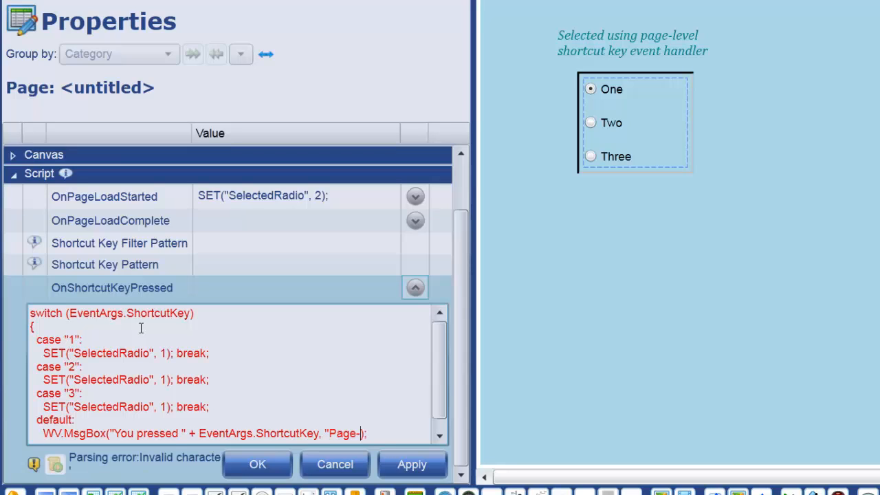
pyautogui.write('level Handler"')
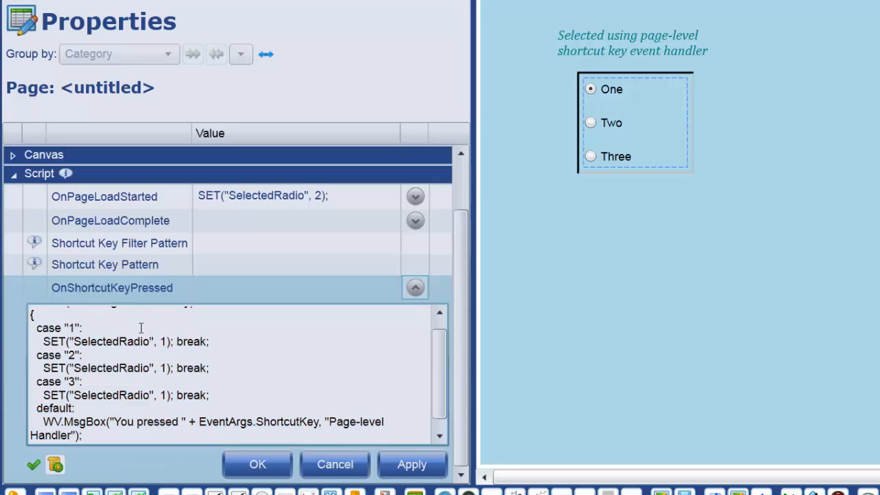
pyautogui.write('); break;')
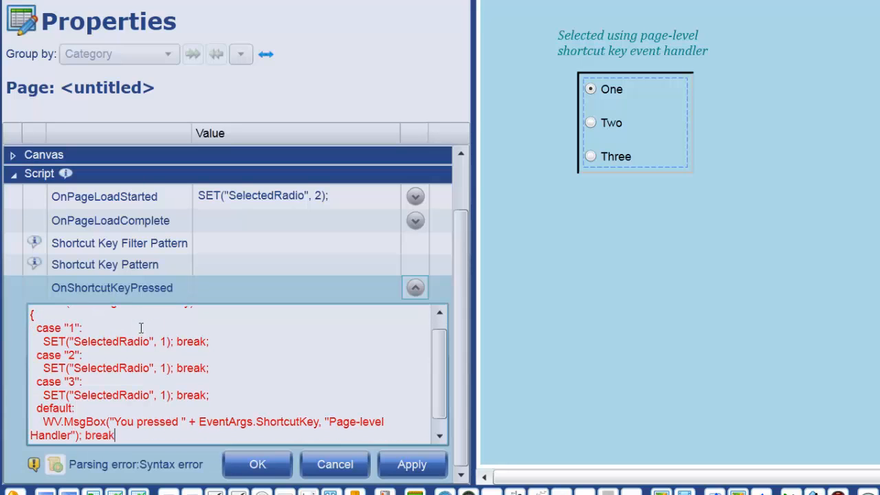
pyautogui.click(285, 471)
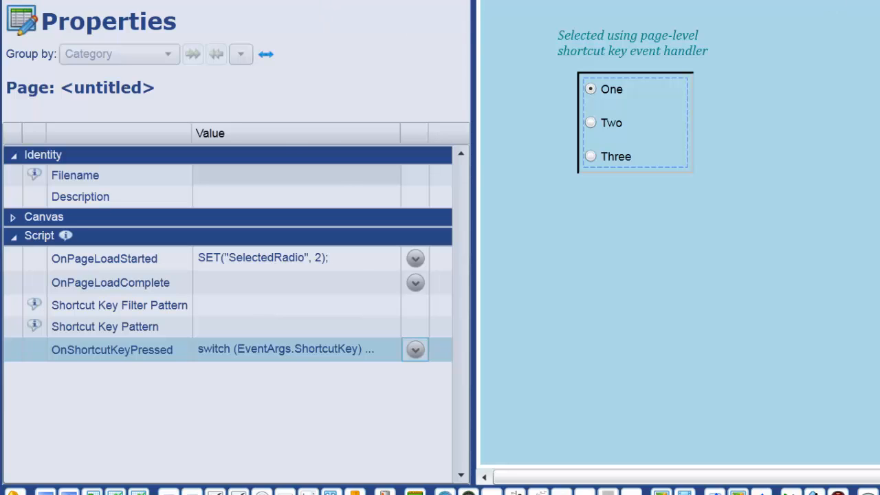
# Save the page with the filename Shortcut Key Demo.
pyautogui.hotkey('ctrl', 's')
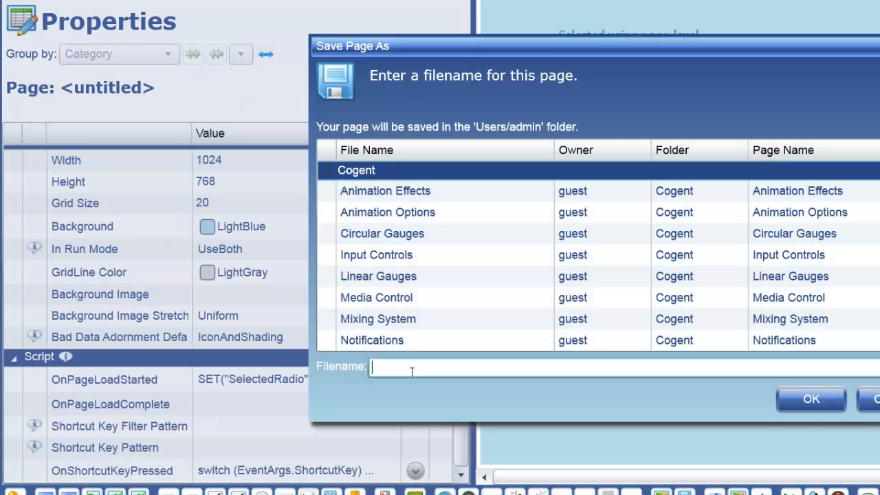
pyautogui.write('Shortcut Key Demo')
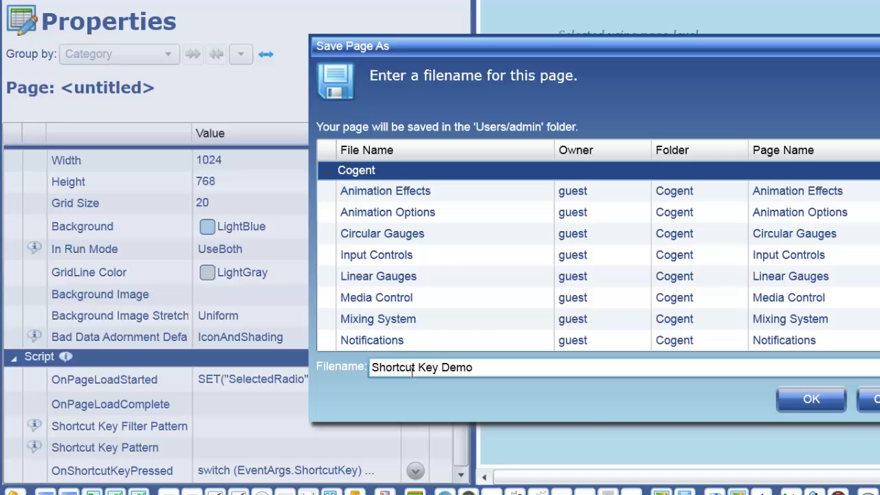
pyautogui.press('Return')
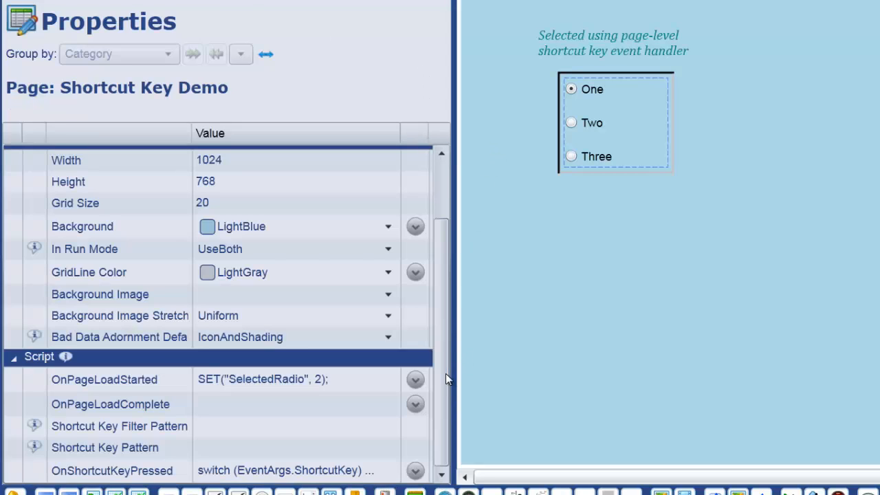
# Edit the OnShortcutKeyPressed script so case "2" sets SelectedRadio to 2 and case "3" sets it to 3.
pyautogui.click(415, 471)
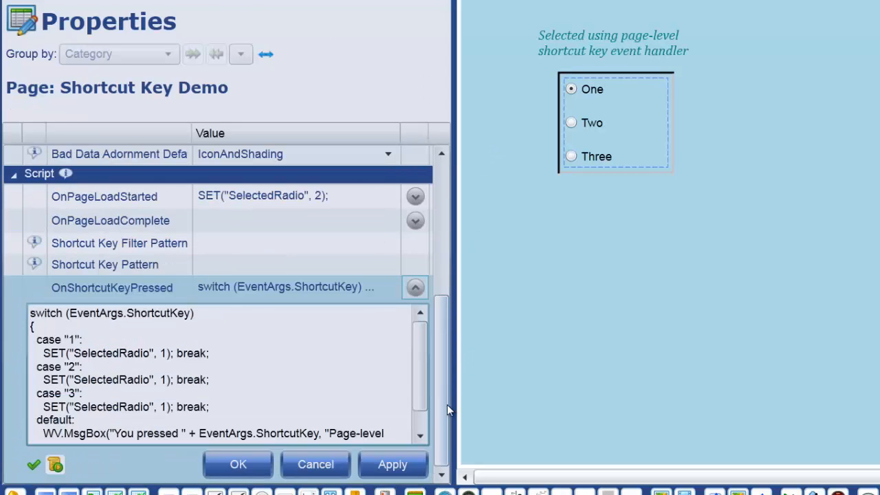
pyautogui.click(232, 383)
pyautogui.press('Left')
pyautogui.press('Left')
pyautogui.press('Left')
pyautogui.press('Left')
pyautogui.press('Left')
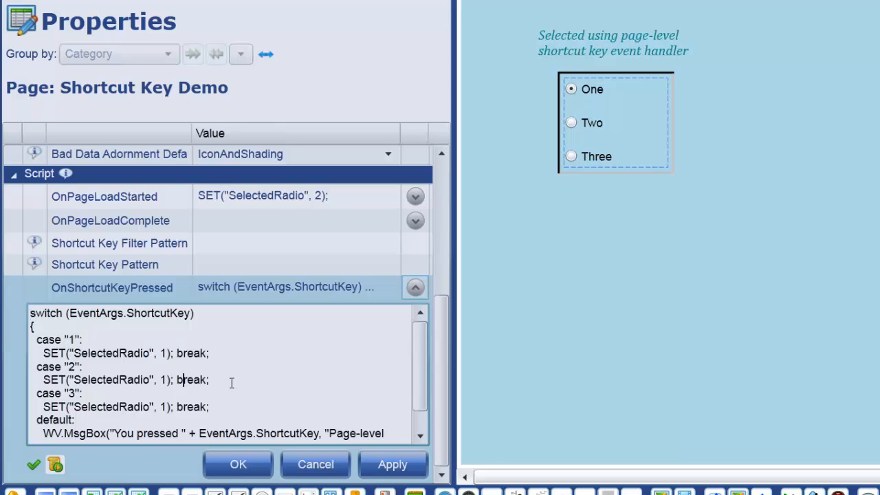
pyautogui.press('Left')
pyautogui.press('Left')
pyautogui.press('Left')
pyautogui.press('Left')
pyautogui.hotkey('shift', 'Left')
pyautogui.write('2')
pyautogui.press('Down')
pyautogui.hotkey('shift', 'Left')
pyautogui.write('3')
pyautogui.click(238, 465)
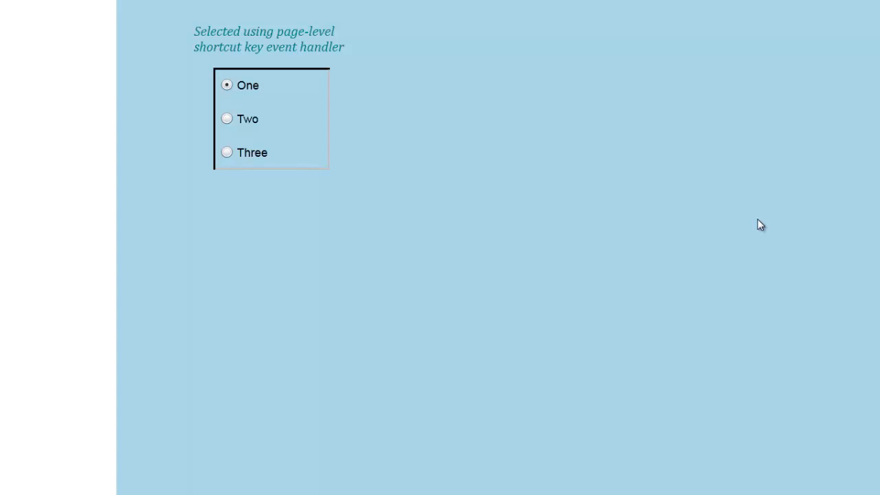
# Test the running page with shortcut key 4 and review the default WV.MsgBox branch in the OnShortcutKeyPressed script.
pyautogui.press('4')
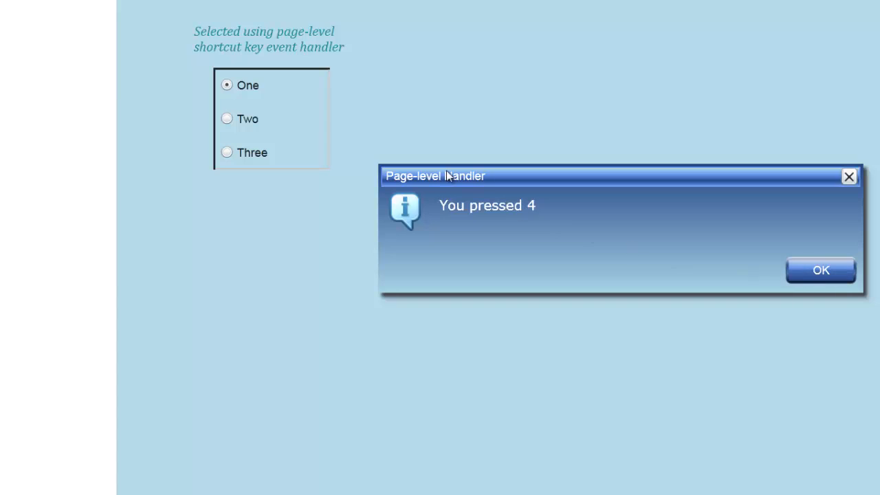
pyautogui.click(835, 278)
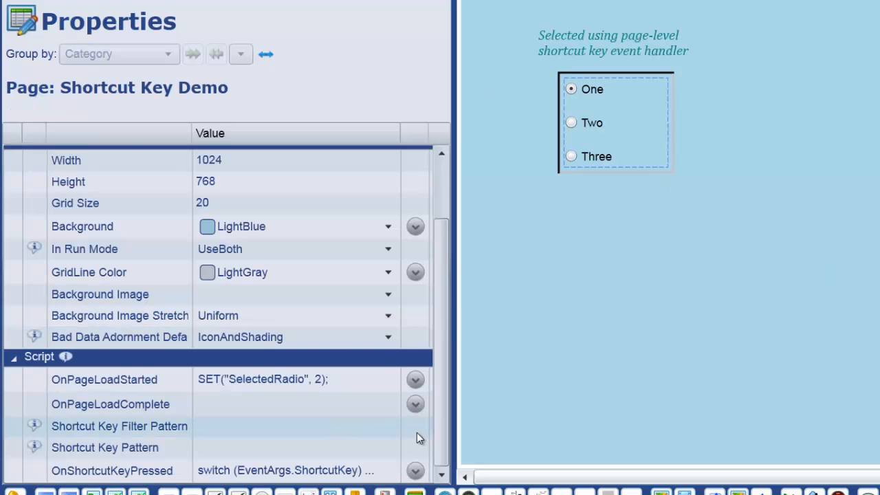
pyautogui.scroll(2, 15, 163)
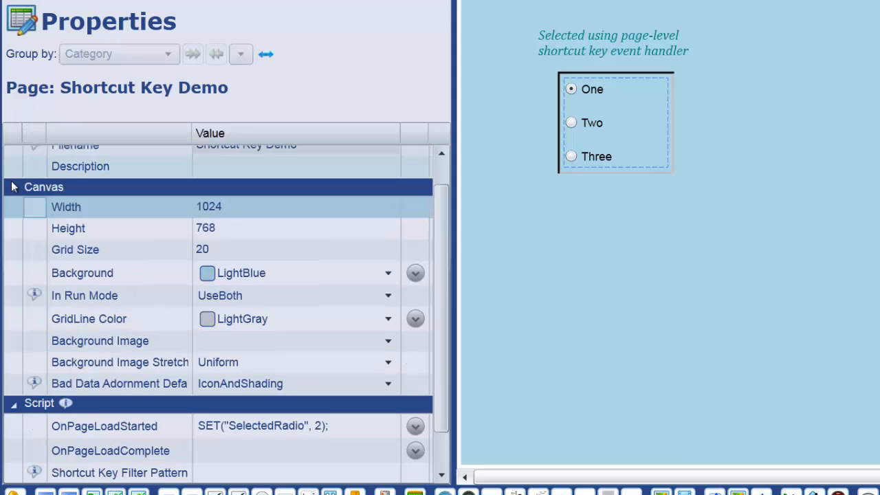
pyautogui.click(13, 181)
pyautogui.click(415, 349)
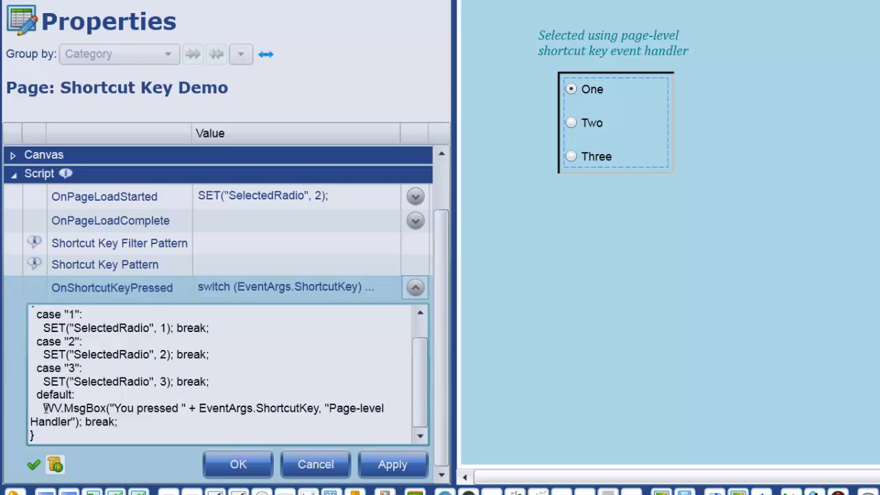
pyautogui.moveTo(43, 408); pyautogui.dragTo(124, 422)
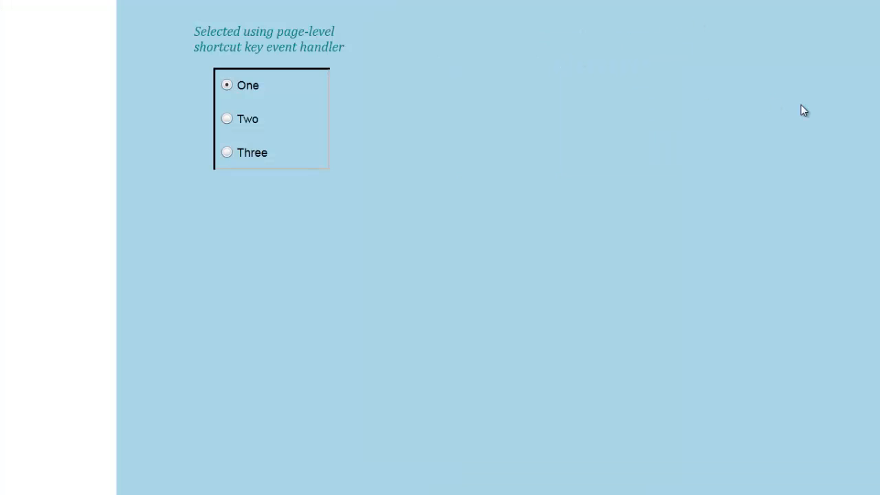
# Test the running page's handler with the shortcuts Ctrl+Alt+C, 4, 1 and Enter, dismissing each message.
pyautogui.hotkey('ctrl', 'alt', 'c')
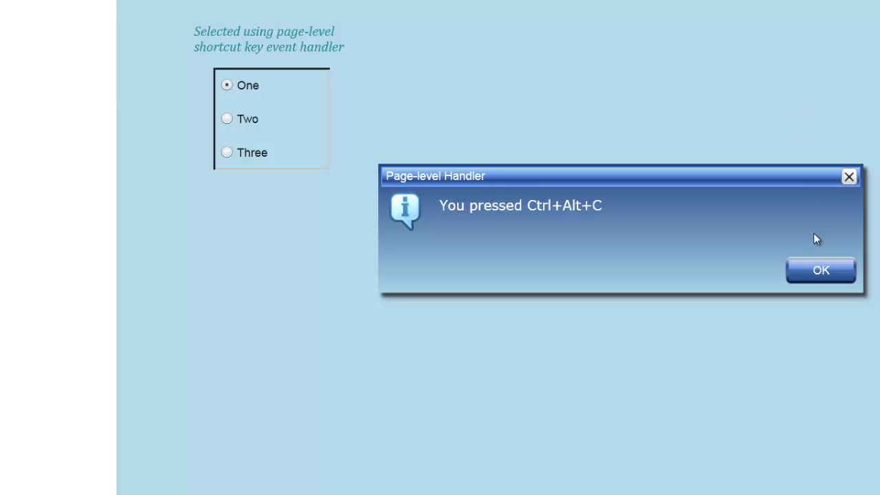
pyautogui.click(818, 271)
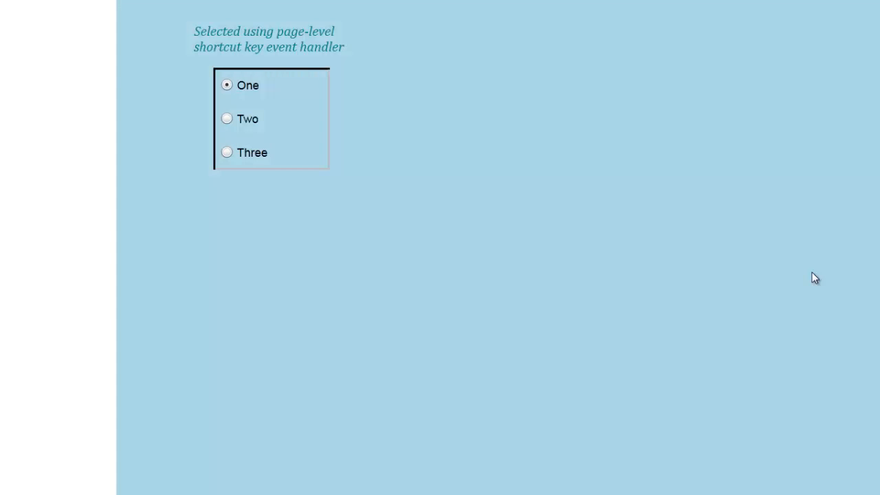
pyautogui.press('4')
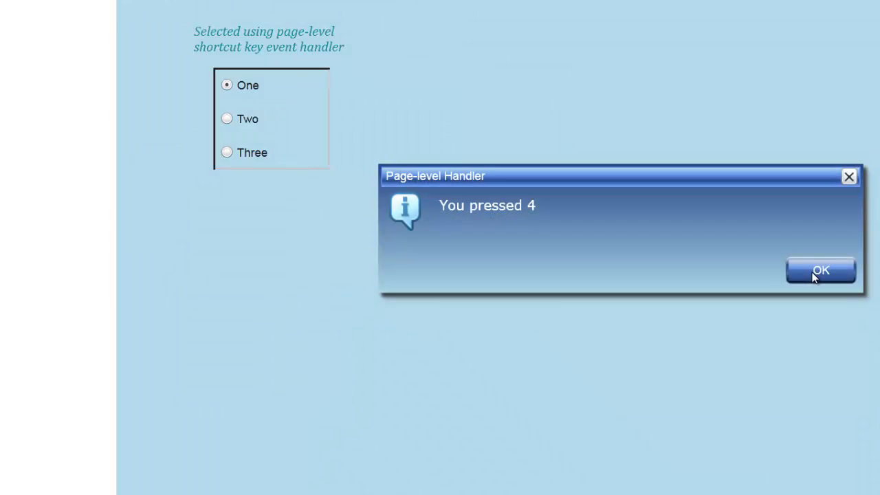
pyautogui.click(812, 272)
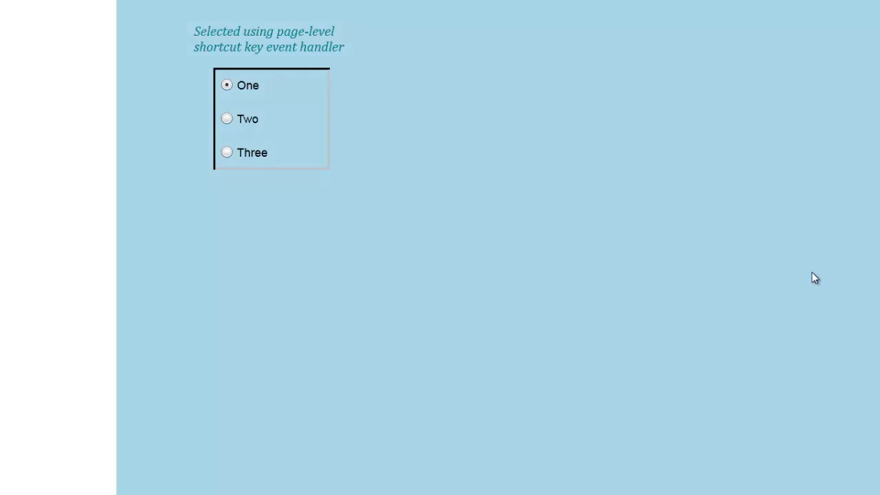
pyautogui.press('1')
pyautogui.press('Return')
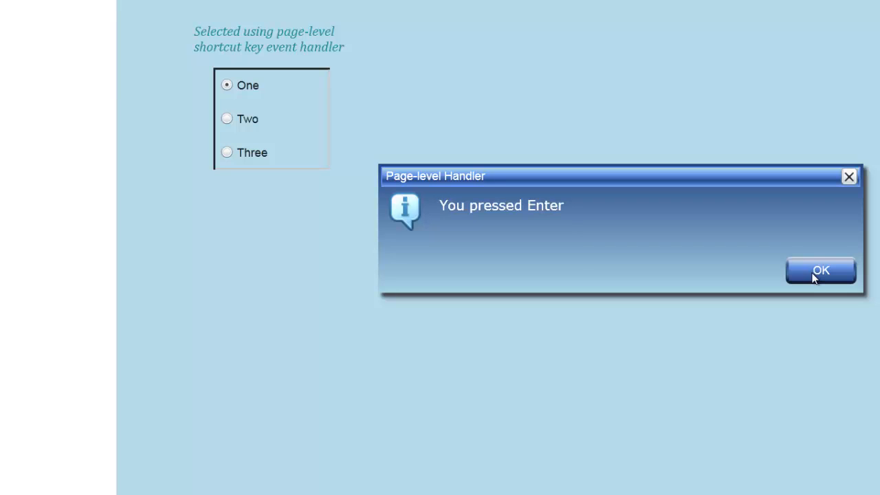
pyautogui.click(813, 274)
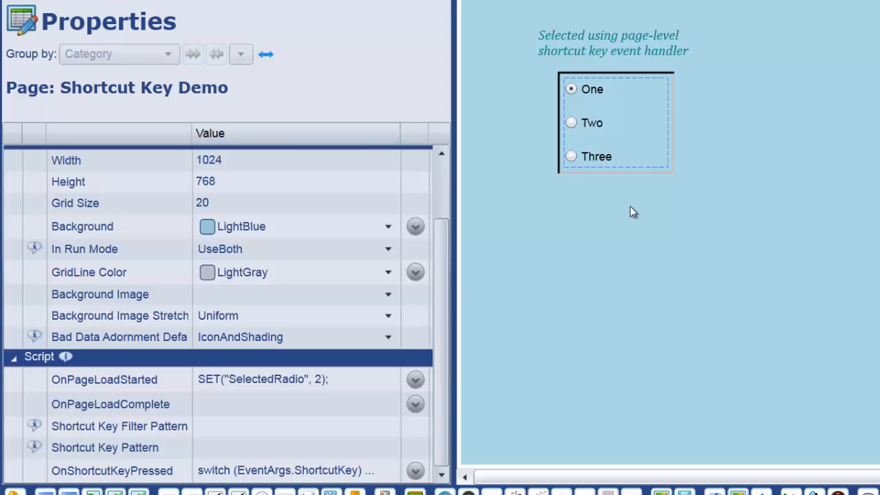
# Set the page's Shortcut Key Filter Pattern to [0-9].
pyautogui.click(596, 163)
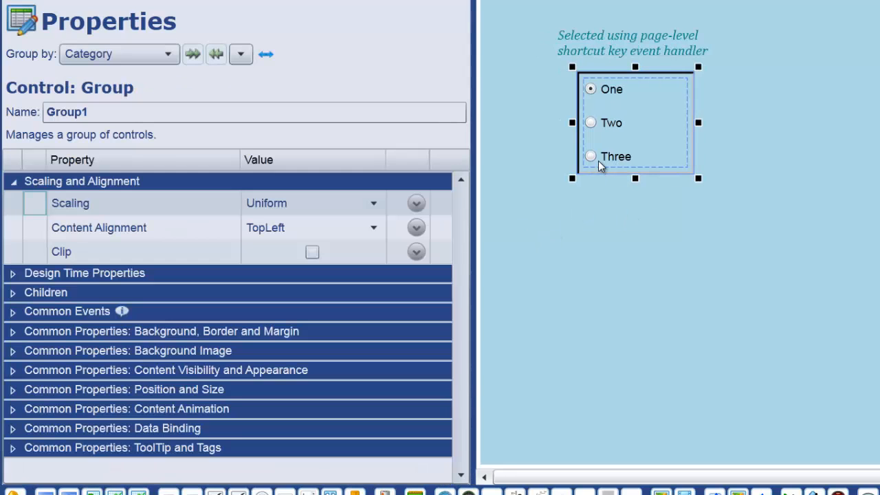
pyautogui.click(492, 335)
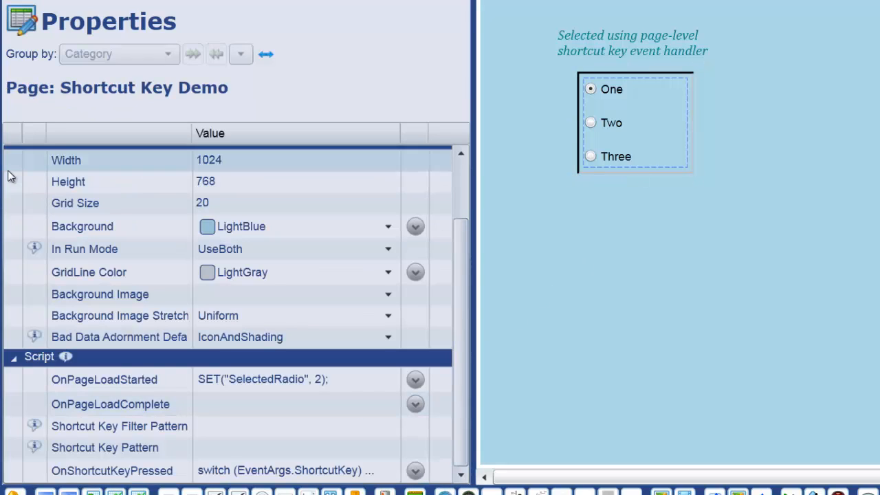
pyautogui.scroll(2, 12, 173)
pyautogui.click(8, 193)
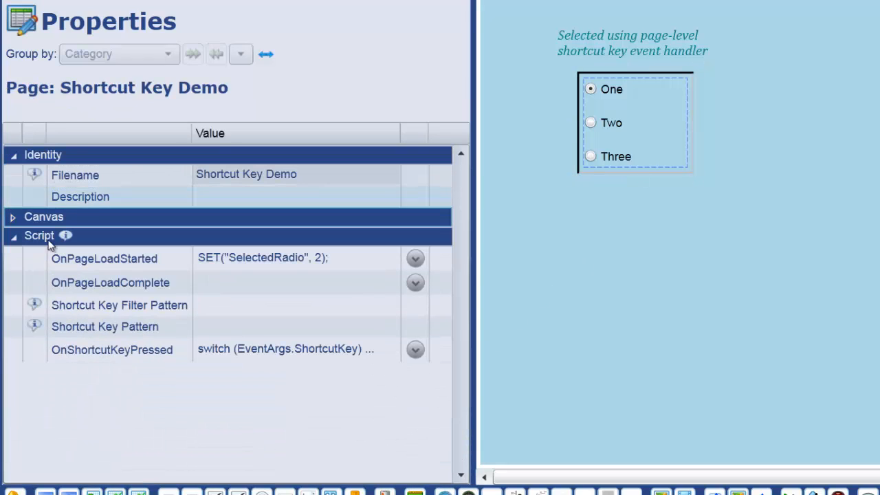
pyautogui.click(239, 302)
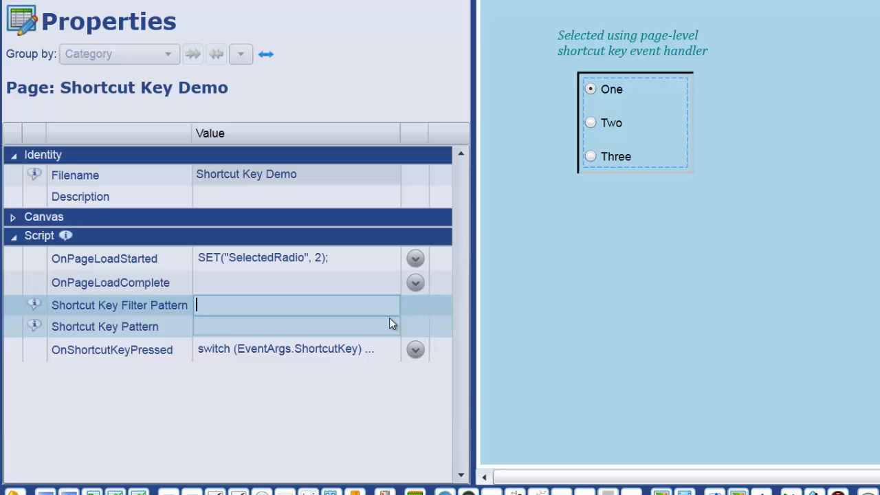
pyautogui.write('[0-9]')
pyautogui.click(389, 320)
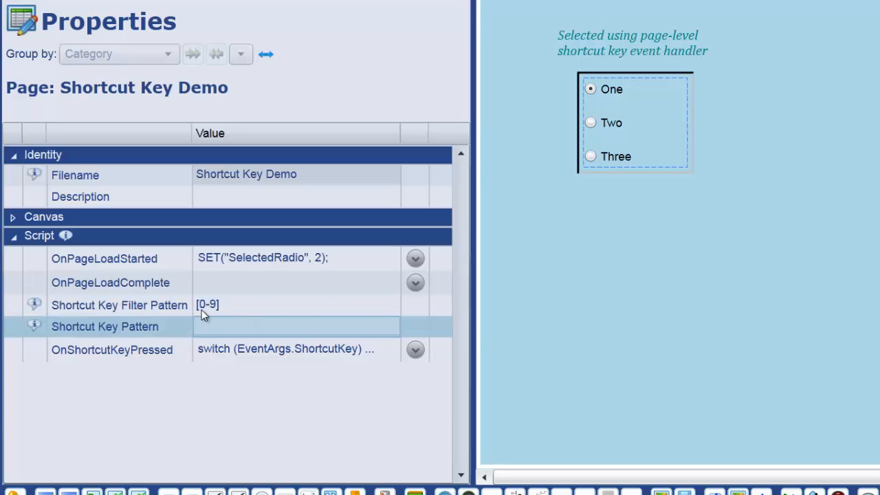
pyautogui.moveTo(38, 310)
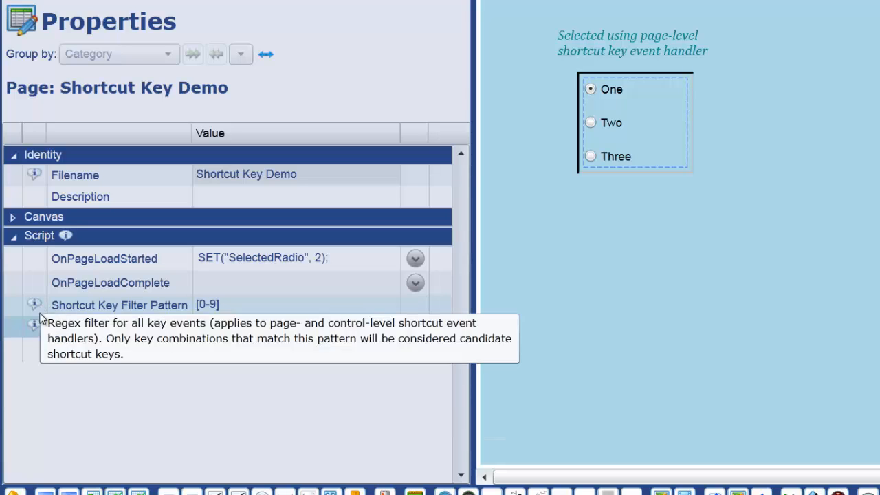
# Run the page and test its handler with shortcut keys 4 and 9, dismissing each message before returning to design mode.
pyautogui.click(237, 307)
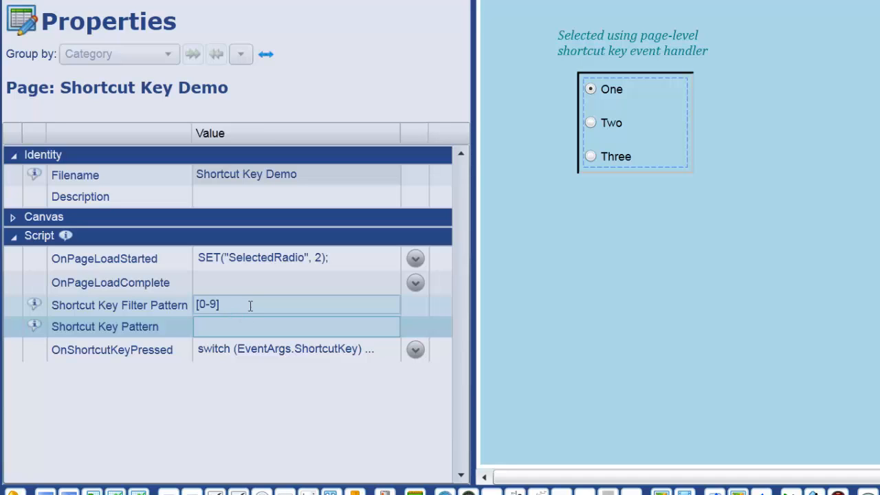
pyautogui.click(768, 1)
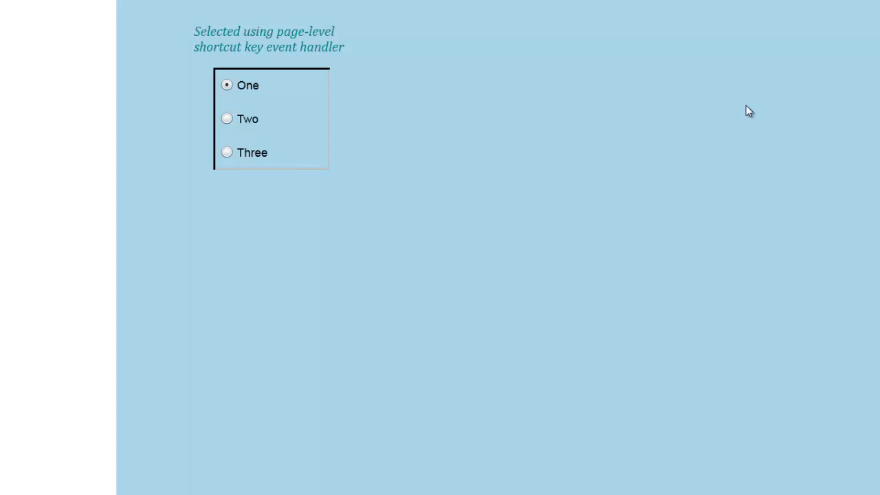
pyautogui.press('4')
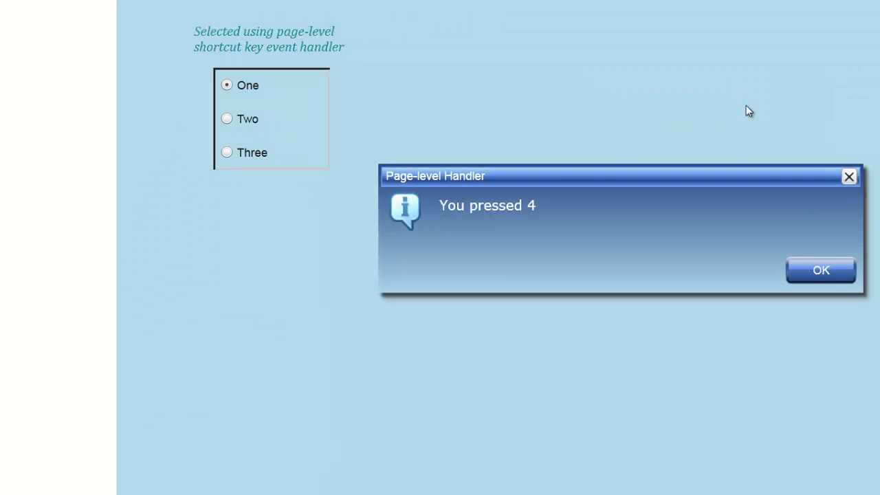
pyautogui.press('Return')
pyautogui.press('9')
pyautogui.press('Return')
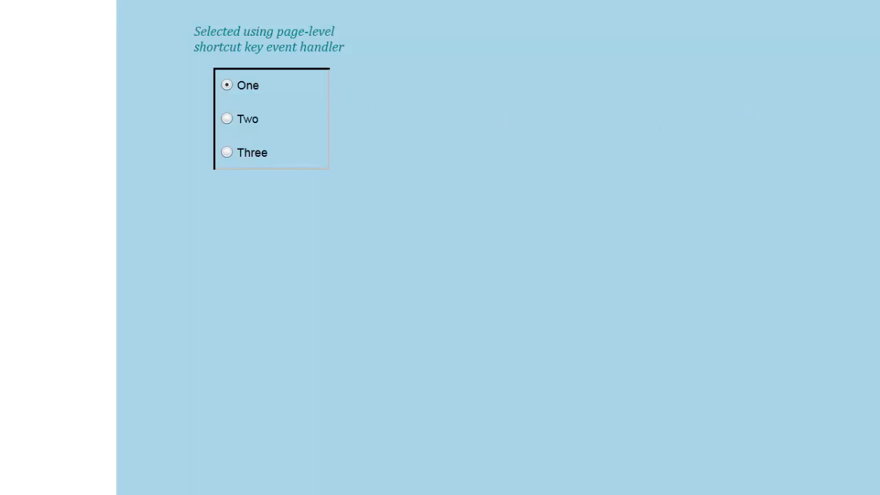
pyautogui.press('Escape')
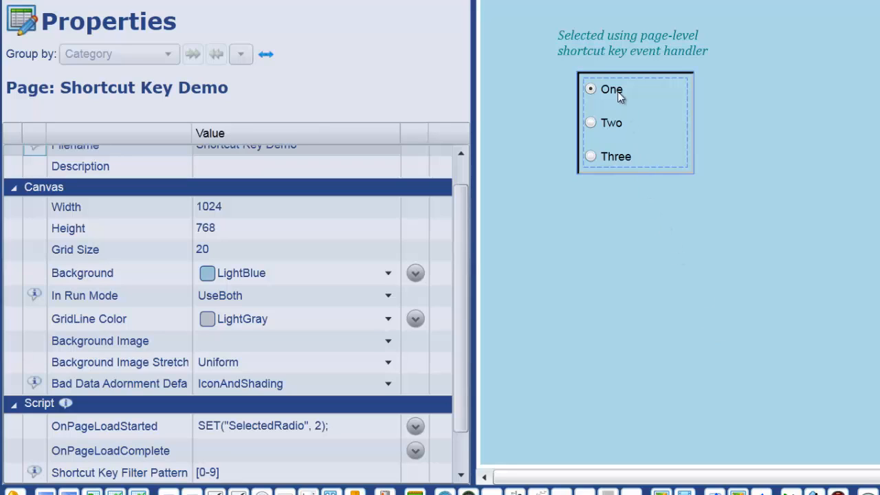
# Add a text entry field beside the radio button group and fill it with 123ftgh in run mode.
pyautogui.moveTo(539, 9); pyautogui.dragTo(842, 222)
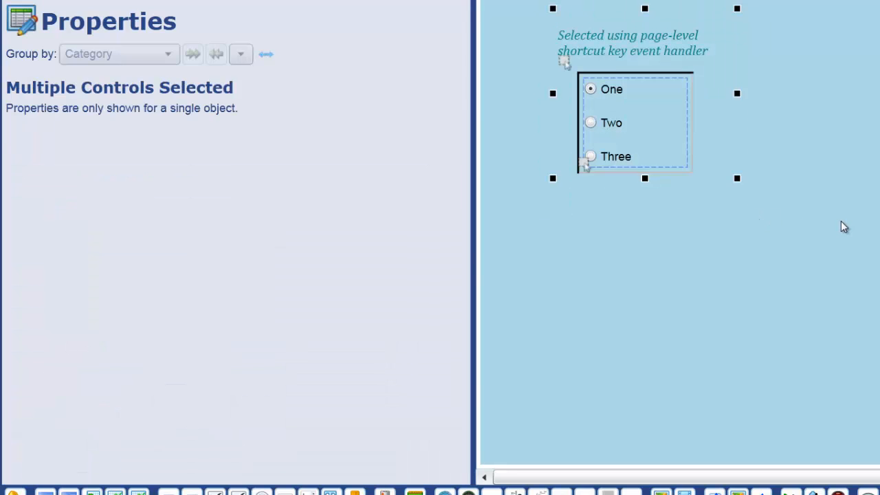
pyautogui.click(841, 221)
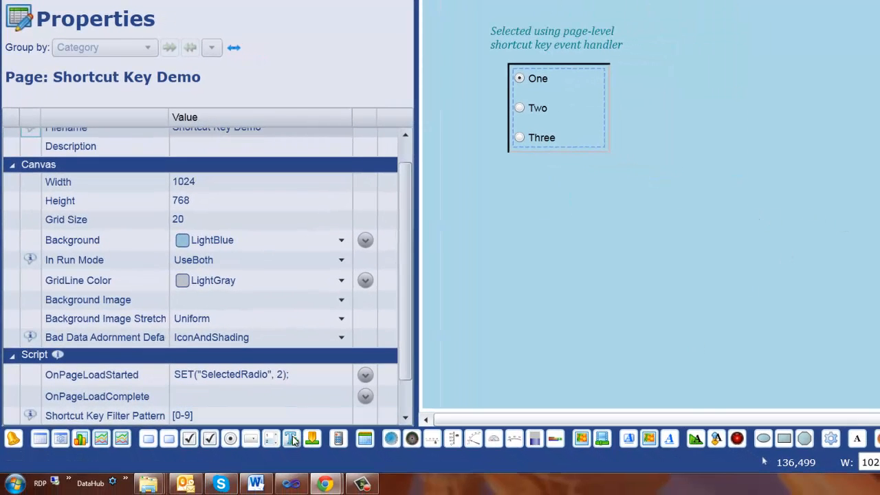
pyautogui.moveTo(293, 438); pyautogui.dragTo(769, 96)
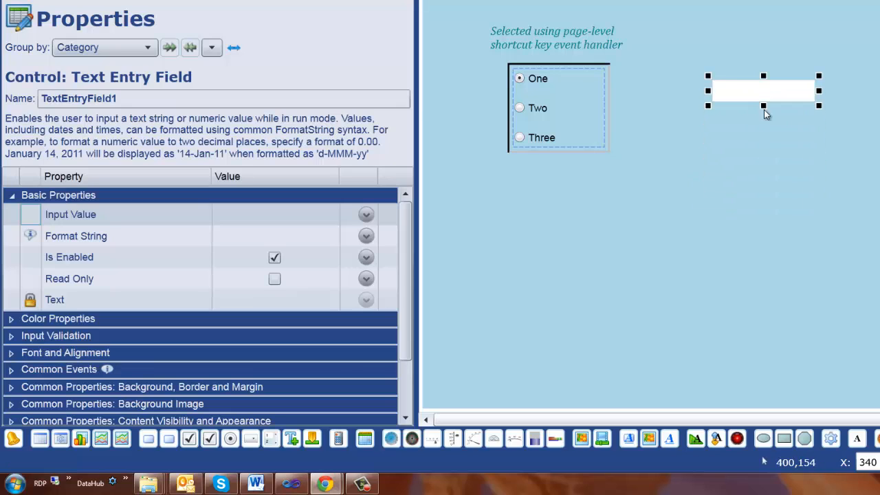
pyautogui.click(688, 0)
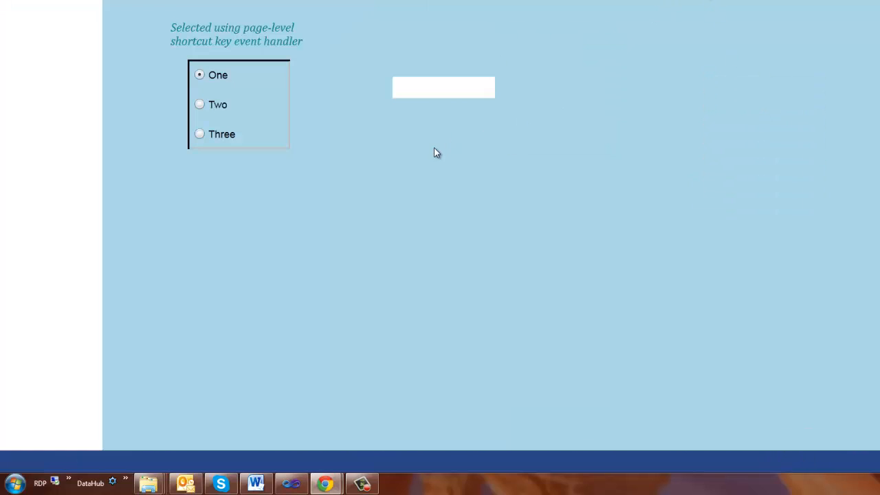
pyautogui.click(419, 93)
pyautogui.write('123ftgh')
pyautogui.click(222, 1)
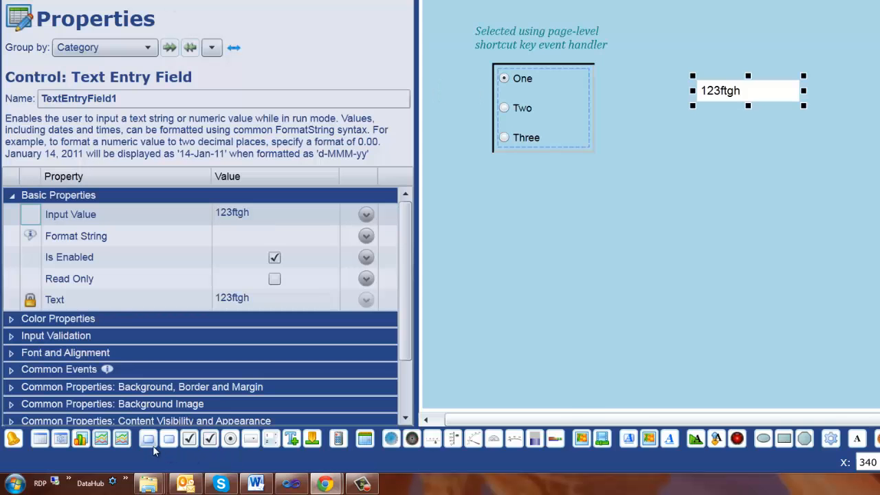
# Add a simple check box and a simple button, and stack them below the text entry field.
pyautogui.click(187, 440)
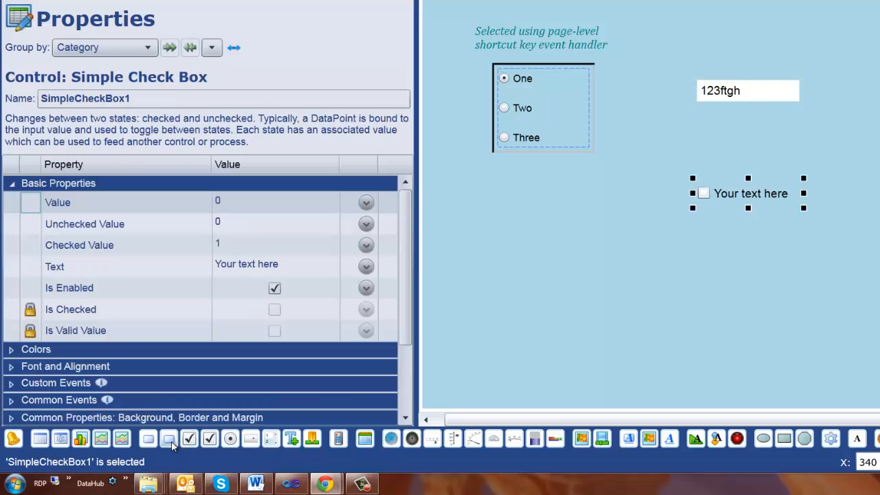
pyautogui.click(149, 440)
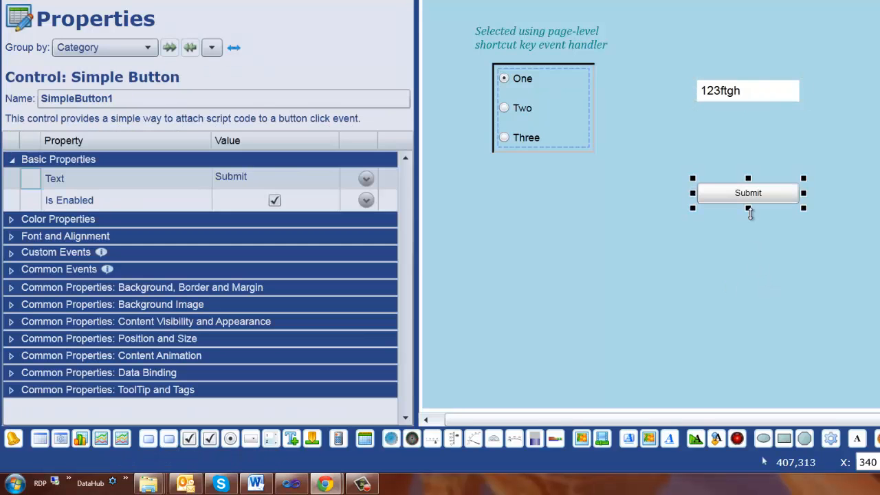
pyautogui.moveTo(748, 202); pyautogui.dragTo(751, 235)
pyautogui.moveTo(748, 196); pyautogui.dragTo(747, 130)
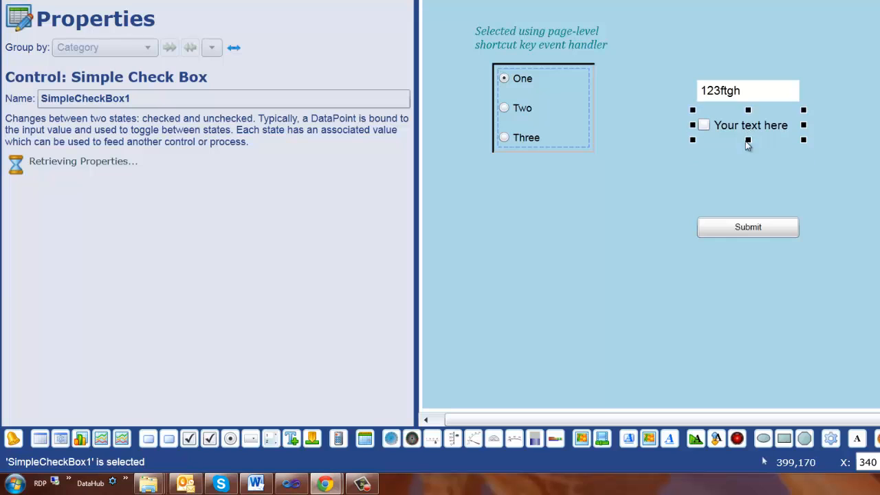
pyautogui.moveTo(748, 238); pyautogui.dragTo(747, 188)
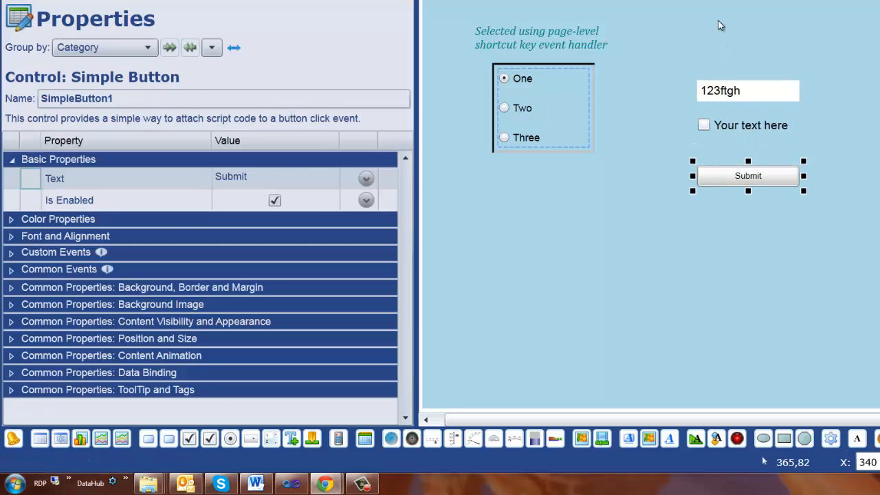
# In run mode, tick the check box and replace the text entry field's contents with 123.
pyautogui.click(687, 1)
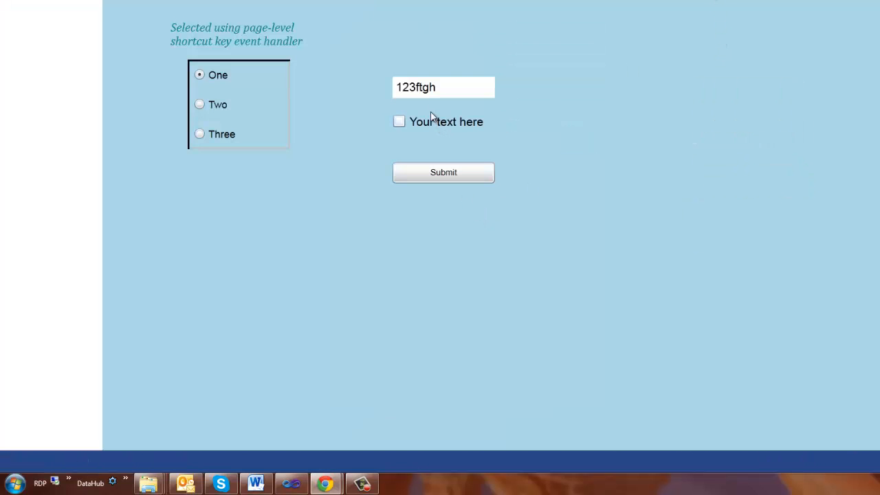
pyautogui.click(430, 89)
pyautogui.doubleClick(429, 89)
pyautogui.click(423, 128)
pyautogui.doubleClick(425, 91)
pyautogui.write('123')
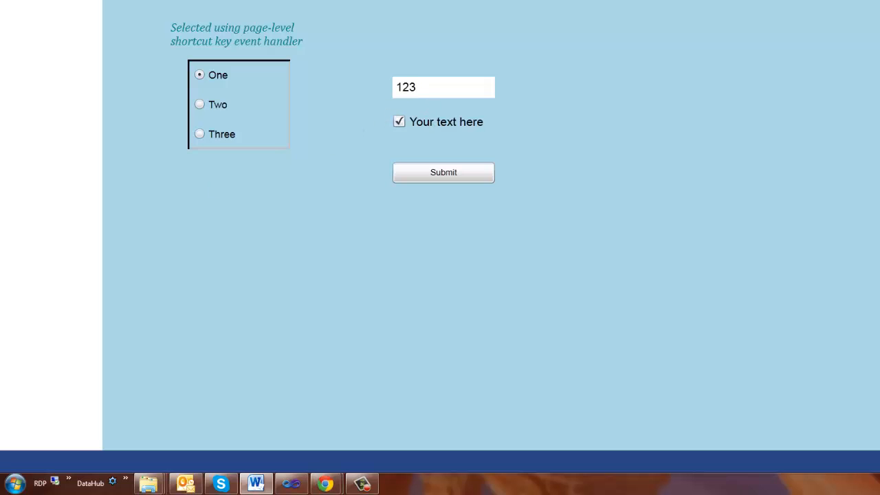
pyautogui.click(180, 0)
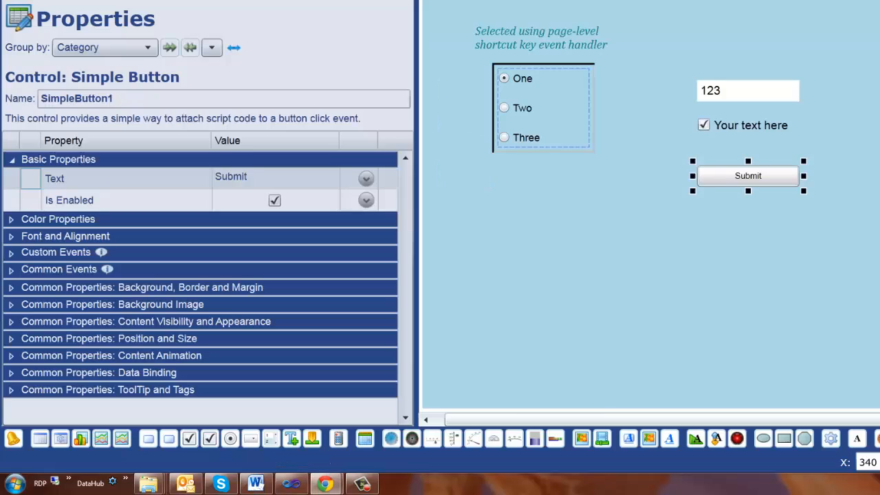
# Duplicate the label and radio button group and place the copies directly below the originals.
pyautogui.moveTo(449, 3); pyautogui.dragTo(658, 263)
pyautogui.hotkey('ctrl', 'v')
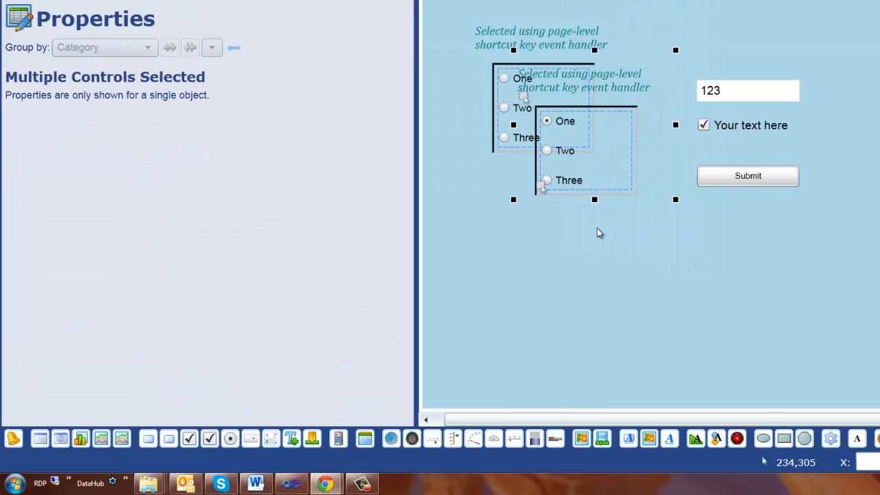
pyautogui.moveTo(600, 175); pyautogui.dragTo(558, 303)
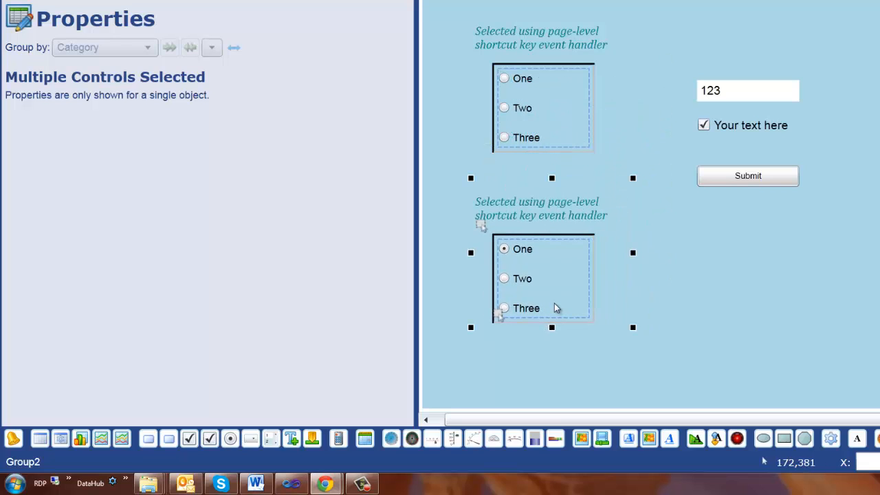
# Change the copied label's input value to read "Selected using control-level shortcut key event handler".
pyautogui.click(552, 219)
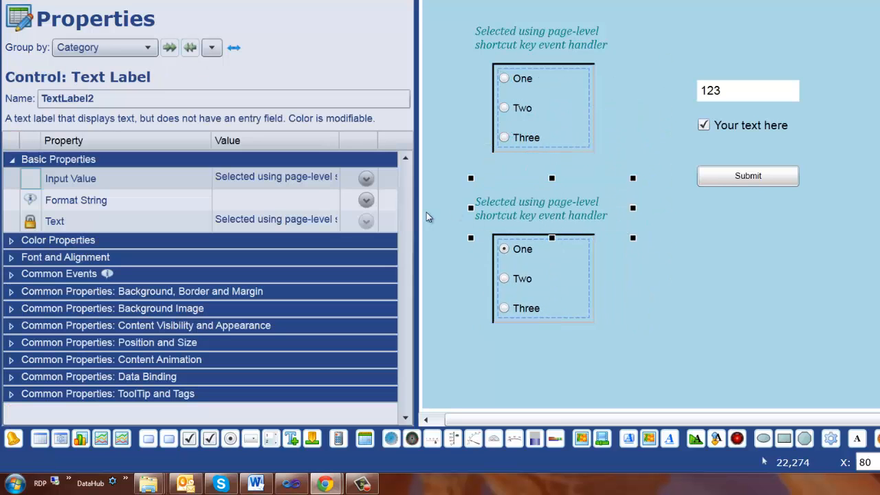
pyautogui.click(309, 181)
pyautogui.press('Home')
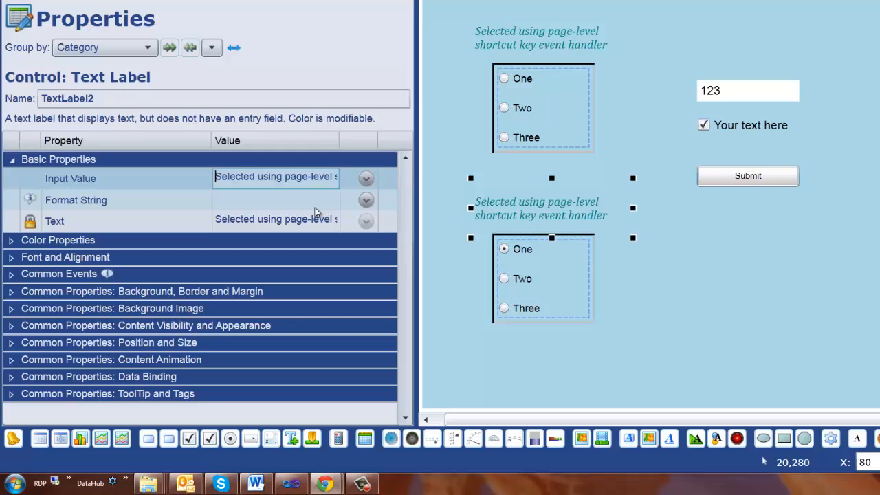
pyautogui.press('Right')
pyautogui.press('Right')
pyautogui.press('Right')
pyautogui.press('Right')
pyautogui.press('Right')
pyautogui.press('Right')
pyautogui.press('Right')
pyautogui.press('Right')
pyautogui.press('Right')
pyautogui.press('Right')
pyautogui.press('Right')
pyautogui.press('Right')
pyautogui.press('Right')
pyautogui.press('Right')
pyautogui.press('Right')
pyautogui.press('Right')
pyautogui.press('Right')
pyautogui.press('Right')
pyautogui.press('Right')
pyautogui.hotkey('shift', 'Left')
pyautogui.hotkey('shift', 'Left')
pyautogui.hotkey('shift', 'Left')
pyautogui.hotkey('shift', 'Left')
pyautogui.write('control')
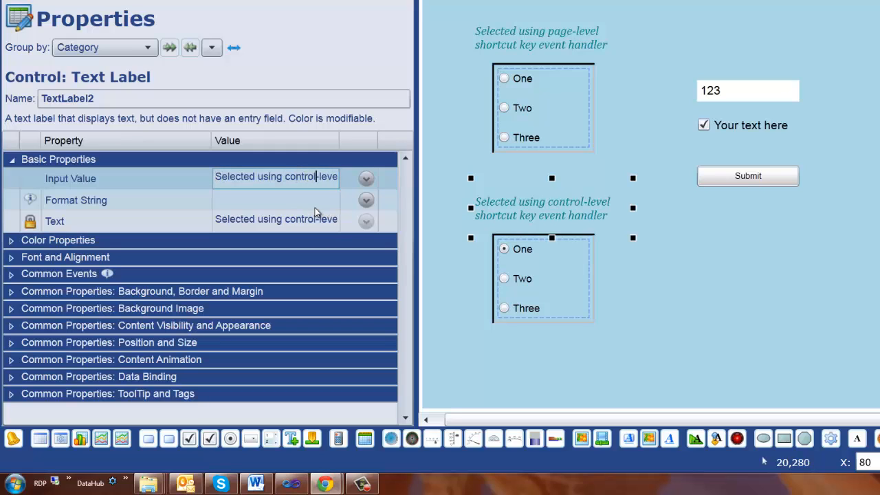
pyautogui.click(315, 208)
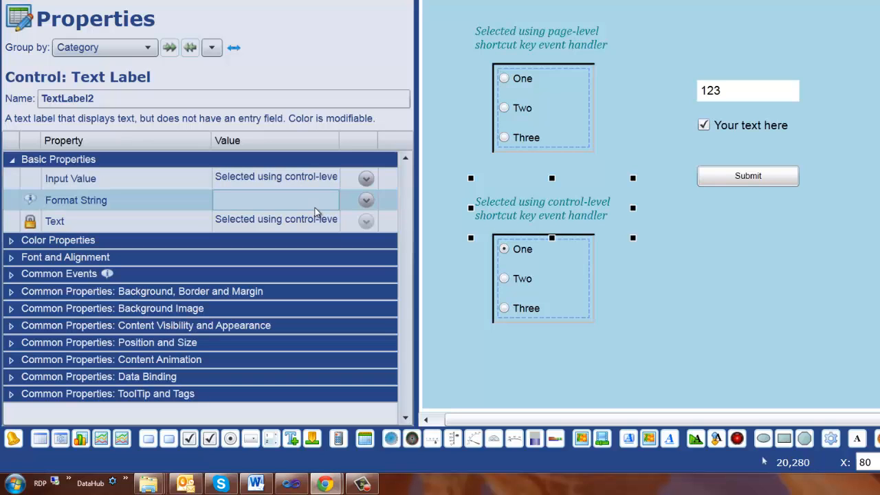
# Set the text of the first radio button in the copied group to Four.
pyautogui.click(529, 257)
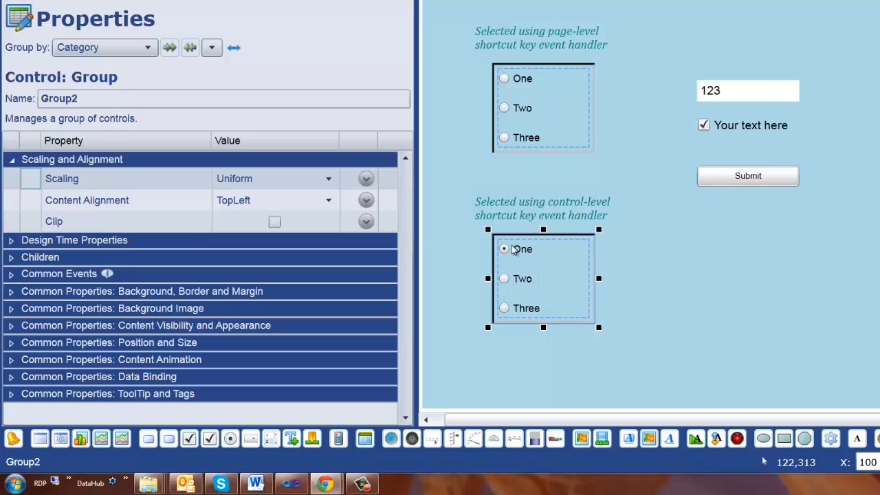
pyautogui.click(514, 249)
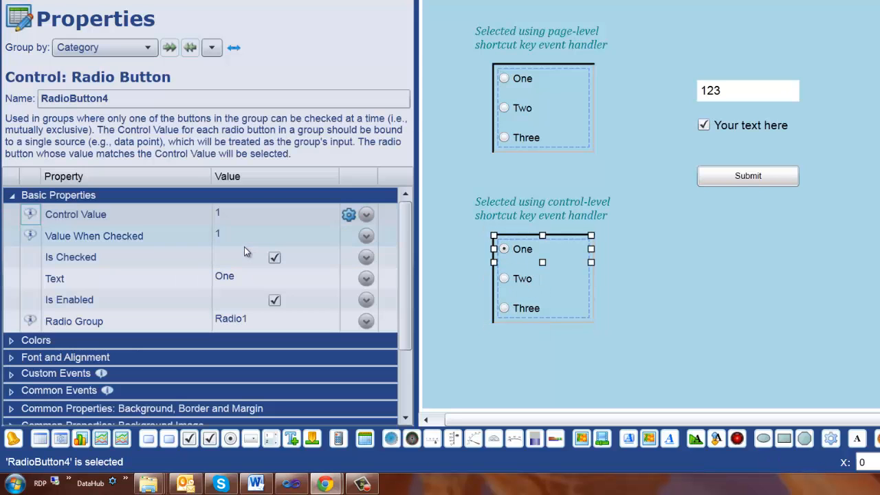
pyautogui.click(242, 276)
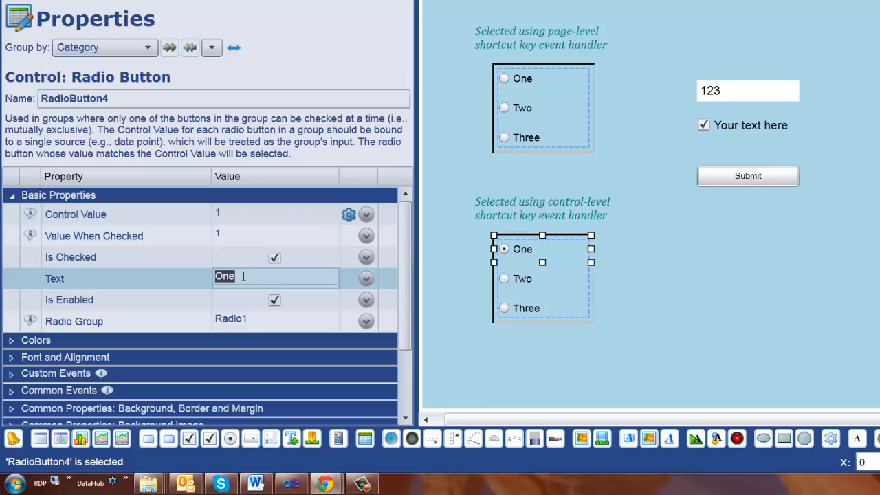
pyautogui.write('Fout')
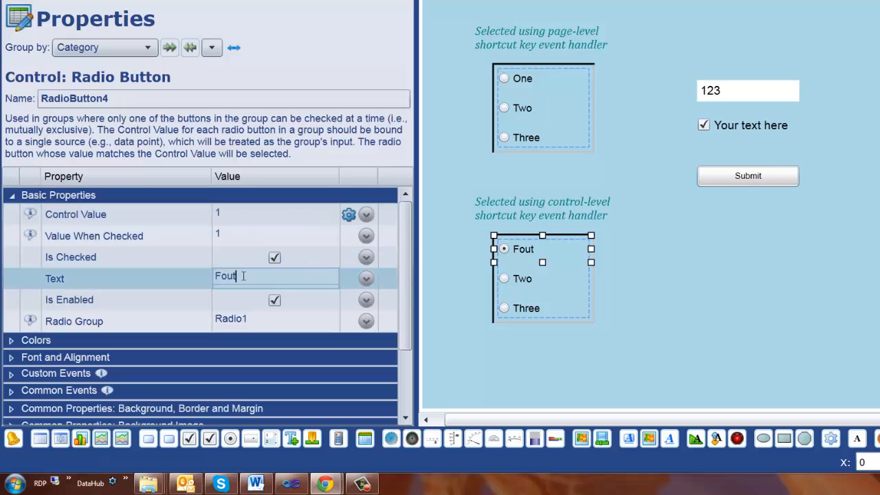
pyautogui.press('BackSpace')
pyautogui.write('r')
# Relabel the copied group's second radio button as Five and its third as Six.
pyautogui.click(563, 278)
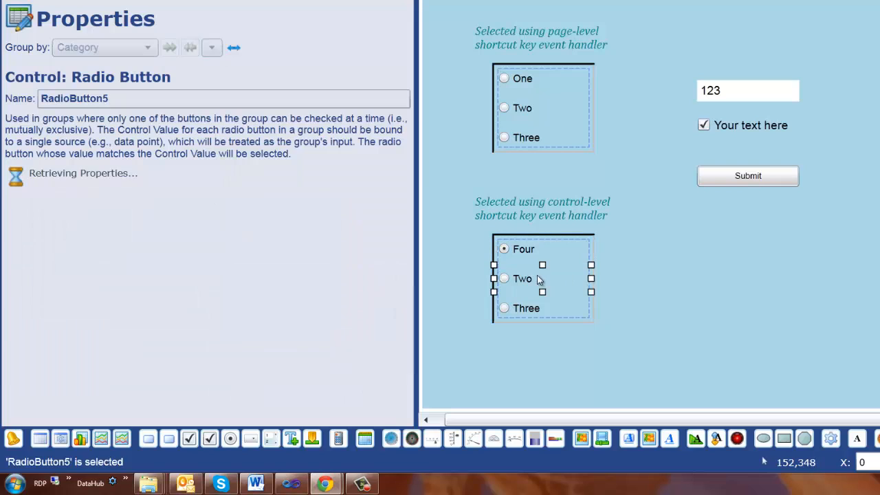
pyautogui.click(274, 276)
pyautogui.write('Five')
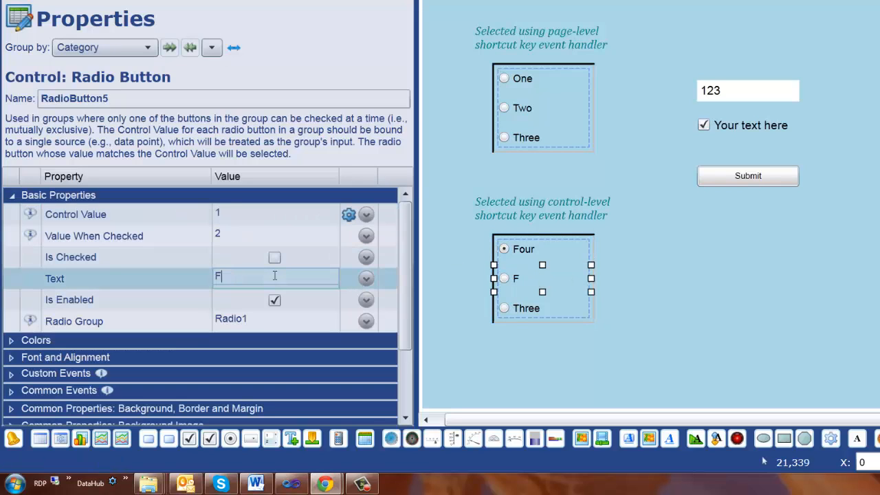
pyautogui.press('Return')
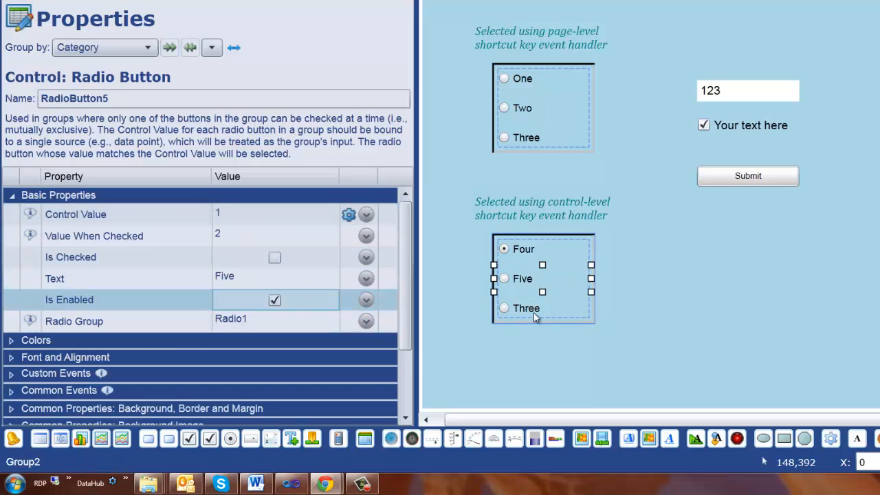
pyautogui.click(533, 313)
pyautogui.click(258, 275)
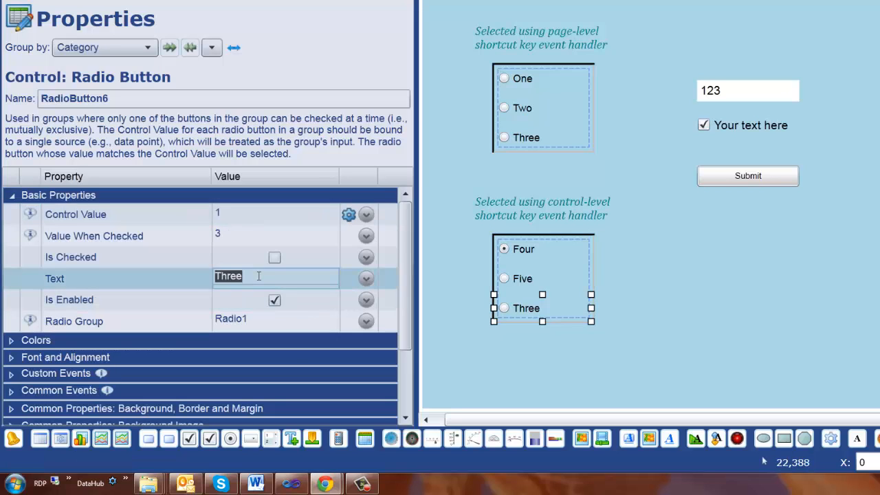
pyautogui.press('BackSpace')
pyautogui.write('Six')
pyautogui.press('Return')
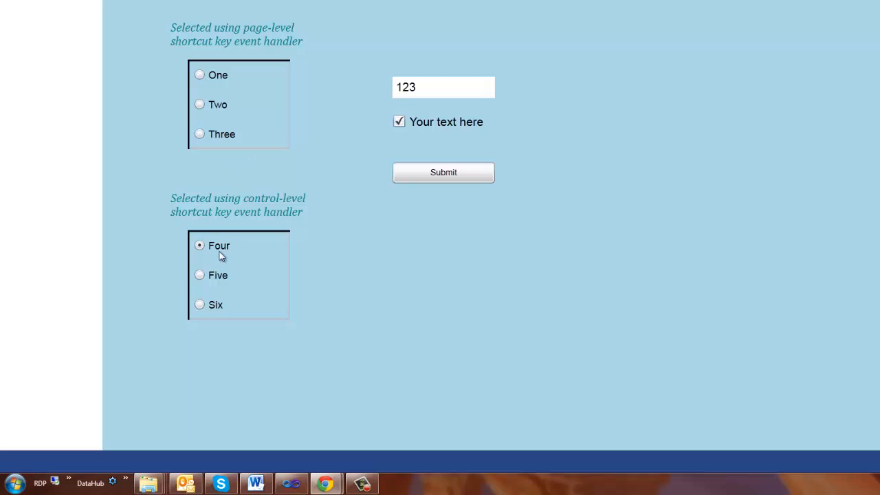
# Test the running page's two radio groups with shortcut keys 2, 4 and 2.
pyautogui.press('2')
pyautogui.press('4')
pyautogui.press('2')
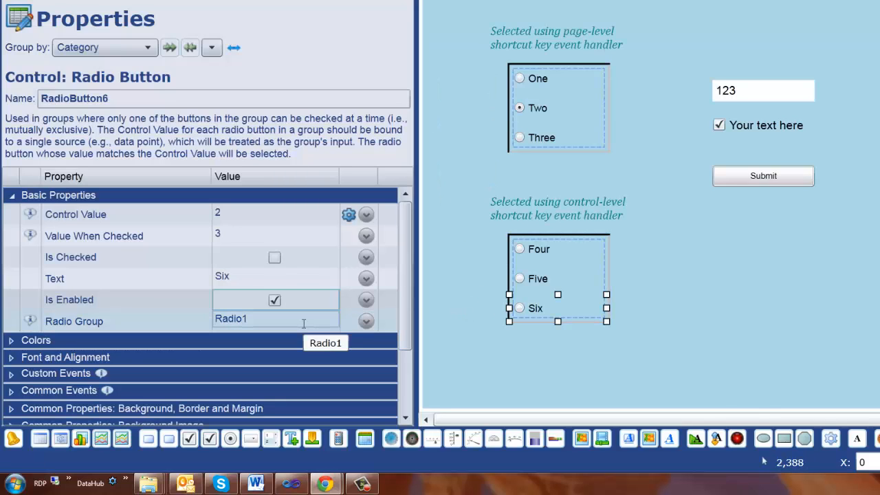
# Set the Radio Group of the Six radio button to Radio2.
pyautogui.click(296, 321)
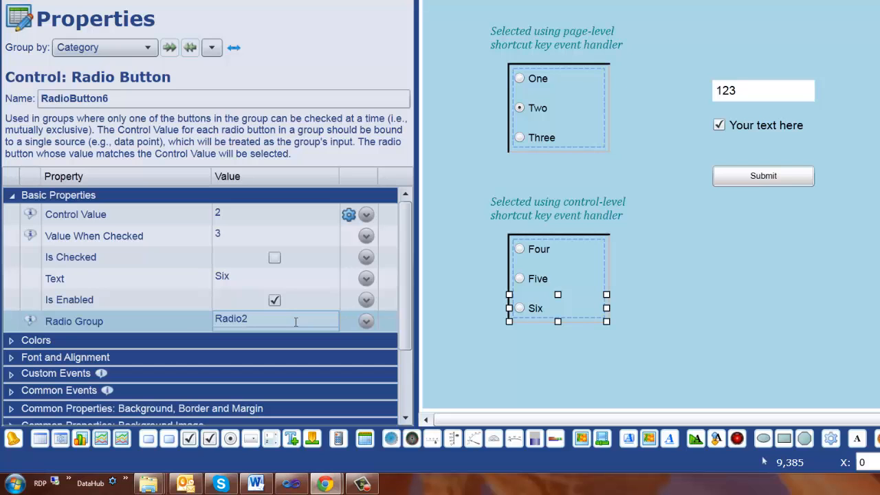
pyautogui.press('Return')
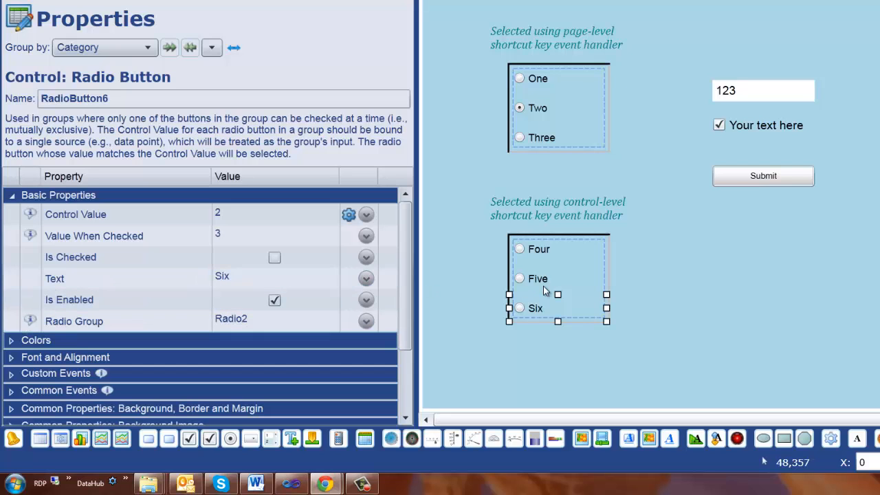
# Set the Radio Group of the Five and Four radio buttons to Radio2.
pyautogui.click(539, 287)
pyautogui.click(273, 318)
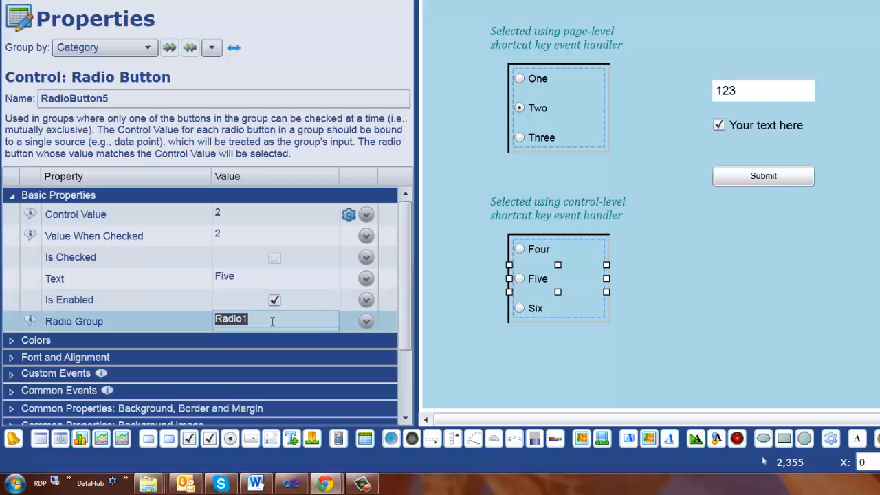
pyautogui.write('2')
pyautogui.press('Return')
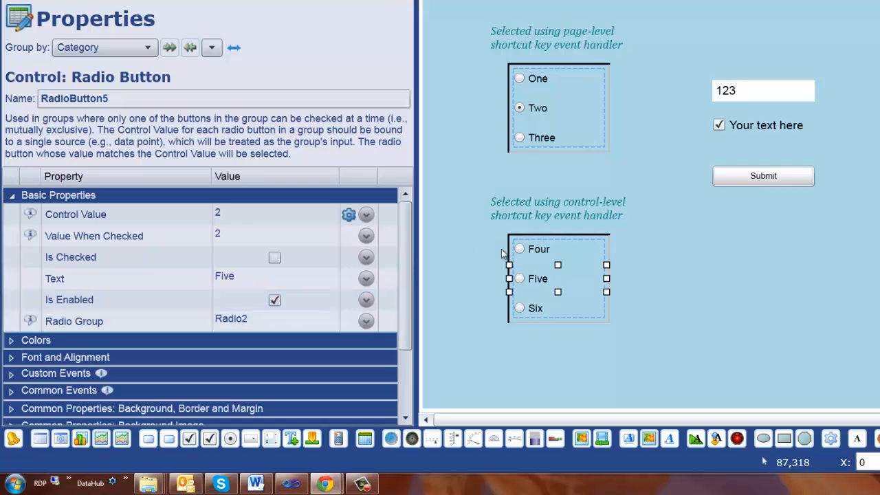
pyautogui.click(547, 249)
pyautogui.click(287, 321)
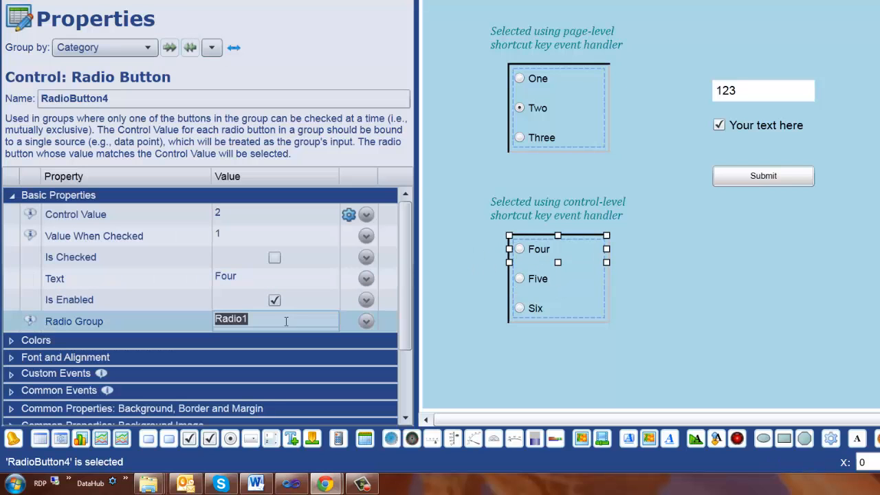
pyautogui.press('BackSpace')
pyautogui.write('2')
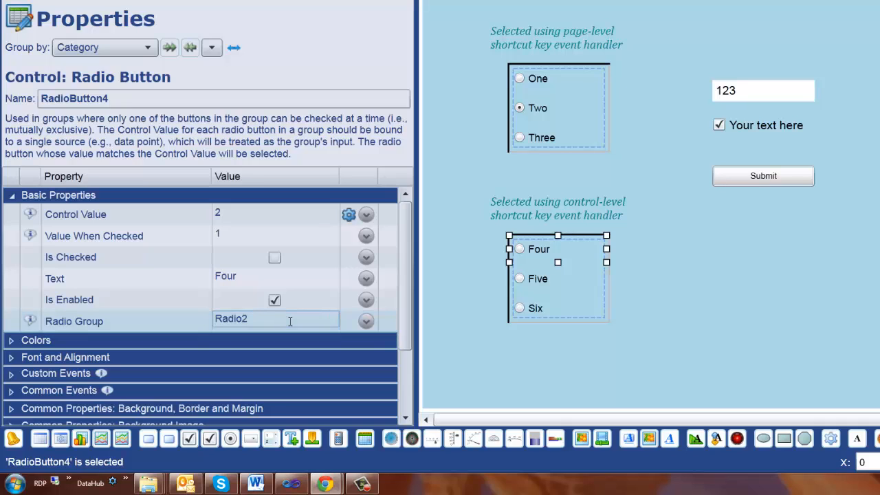
pyautogui.press('Return')
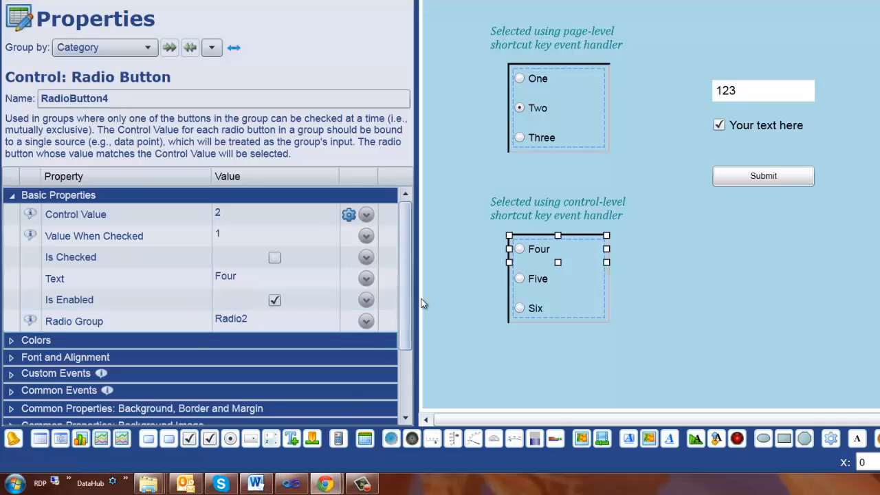
# Add the line SET("SelectedRadio2", 3); to the page's OnPageLoadStarted script.
pyautogui.click(436, 297)
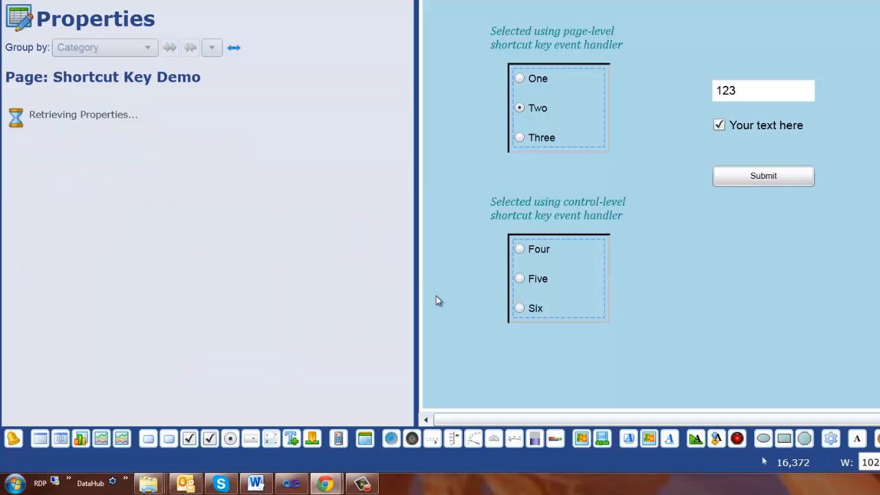
pyautogui.click(11, 165)
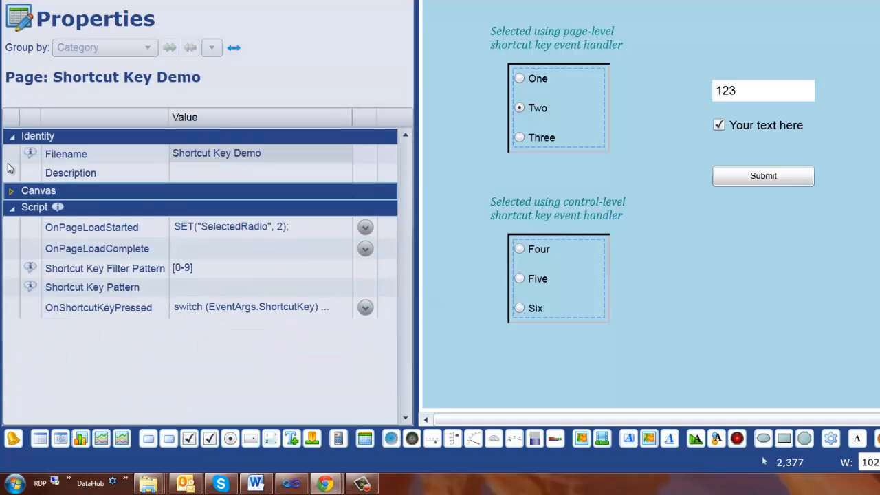
pyautogui.click(366, 228)
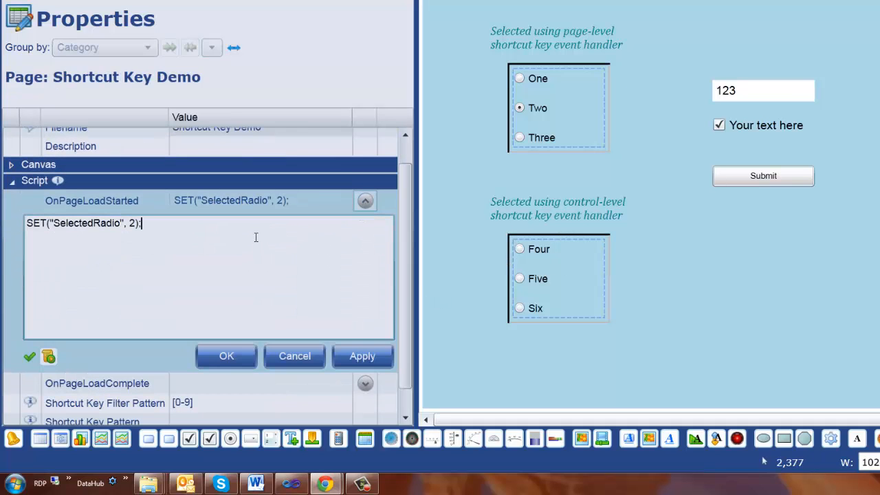
pyautogui.write('SET()')
pyautogui.write('"SelectedRa')
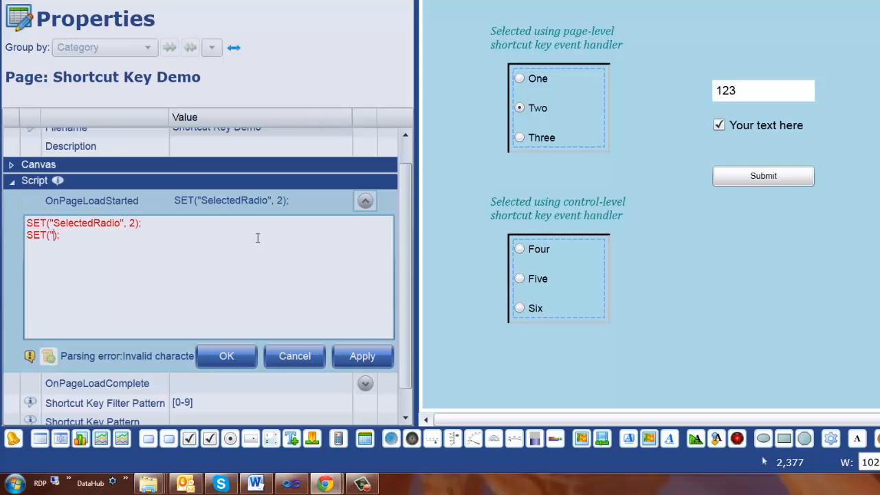
pyautogui.write('dio2", ')
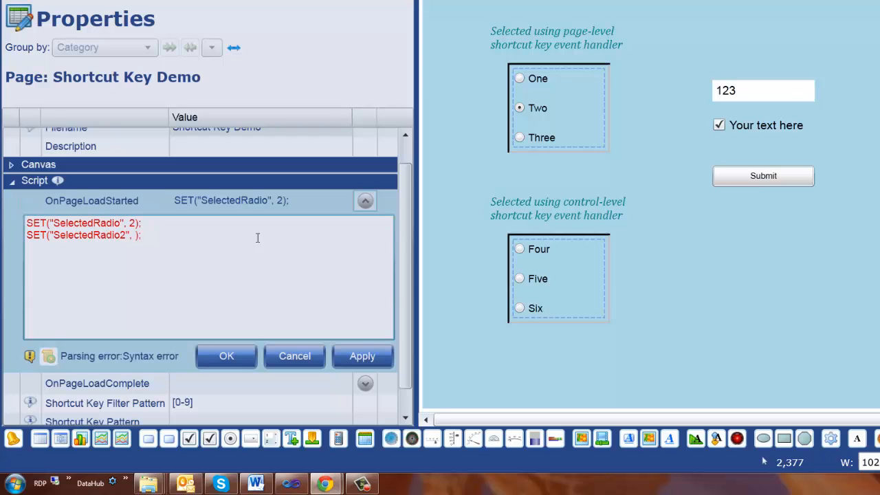
pyautogui.write('3')
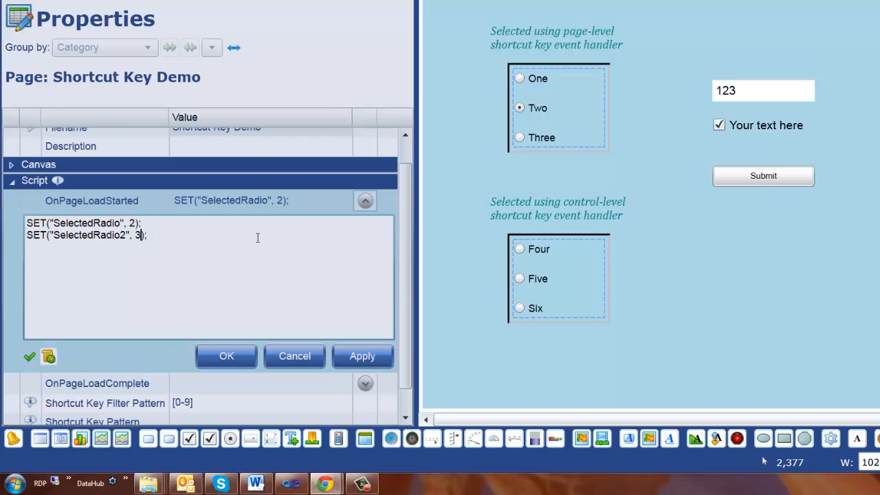
# Run the OnPageLoadStarted script, check SelectedRadio2 among the dynamic globals, and accept the script.
pyautogui.click(678, 1)
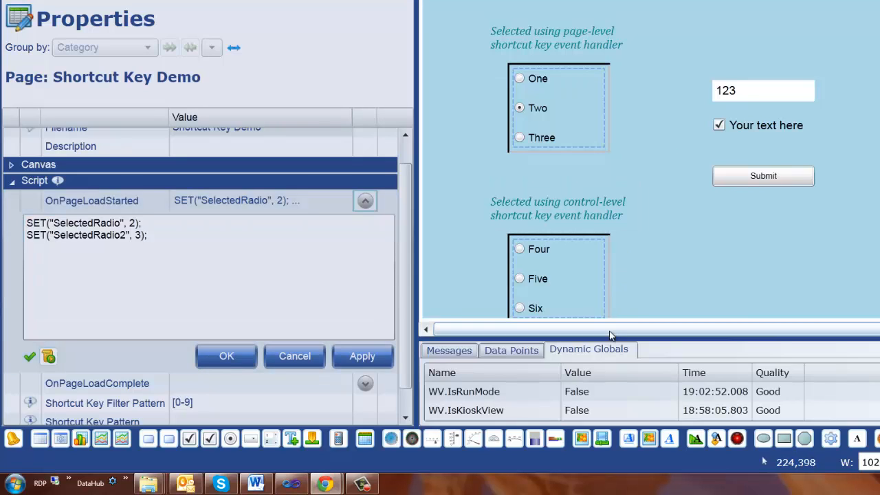
pyautogui.moveTo(612, 337); pyautogui.dragTo(606, 230)
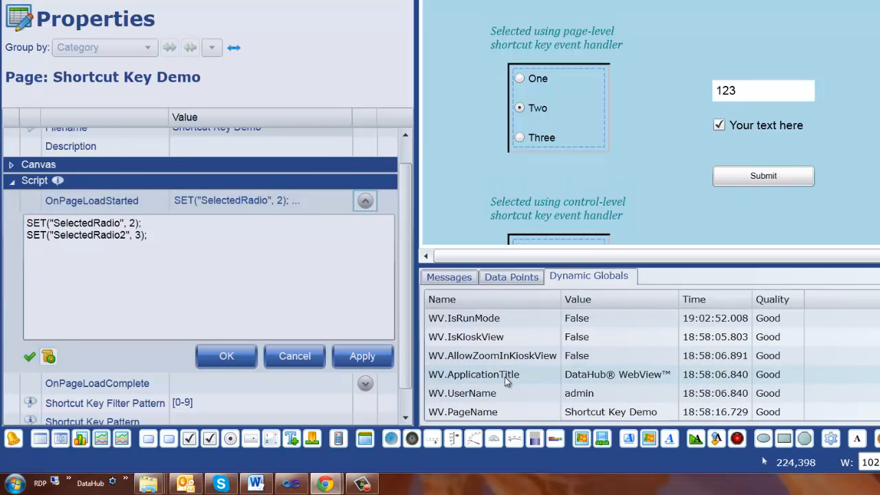
pyautogui.scroll(-2, 518, 323)
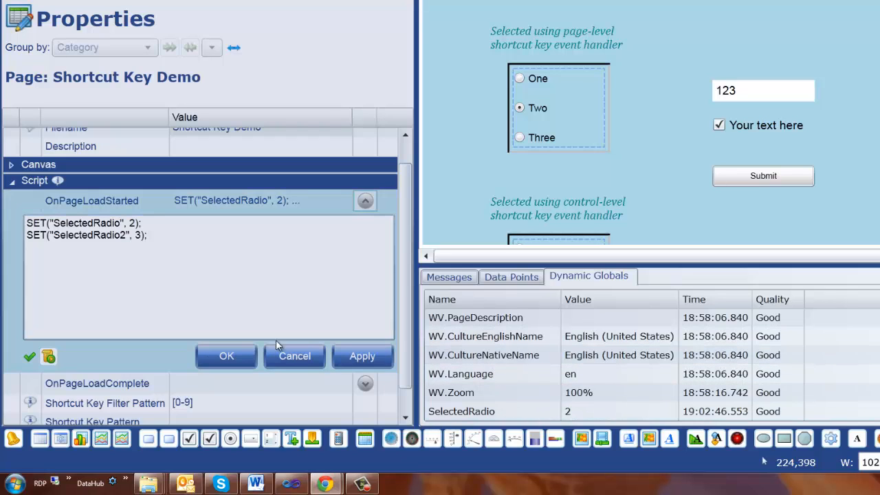
pyautogui.click(55, 357)
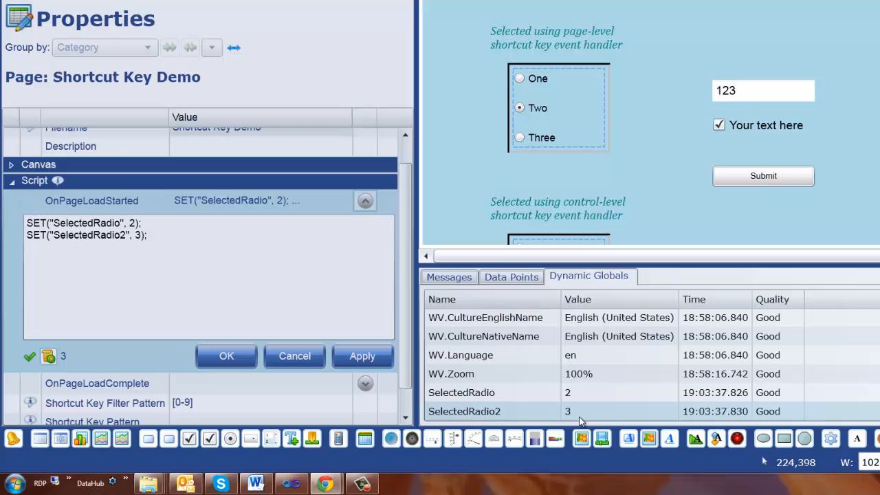
pyautogui.click(234, 356)
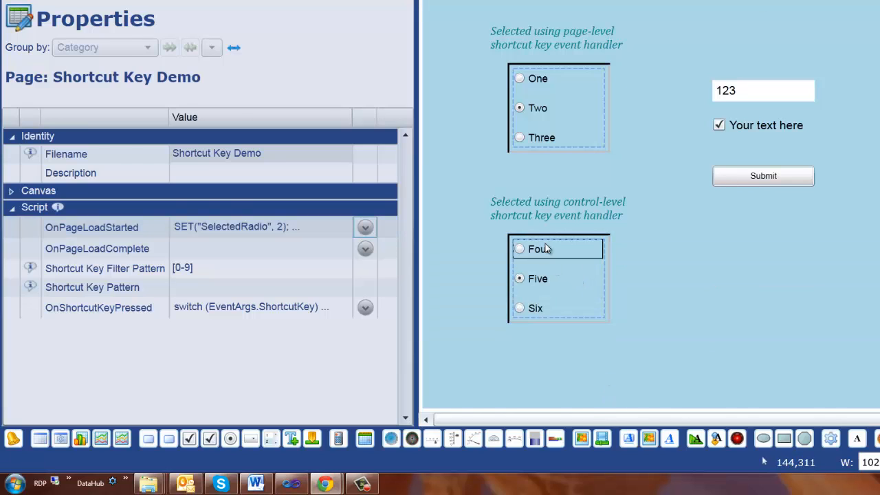
# Bind the Control Value of the Four radio button to the point SelectedRadio2.
pyautogui.click(548, 250)
pyautogui.click(366, 215)
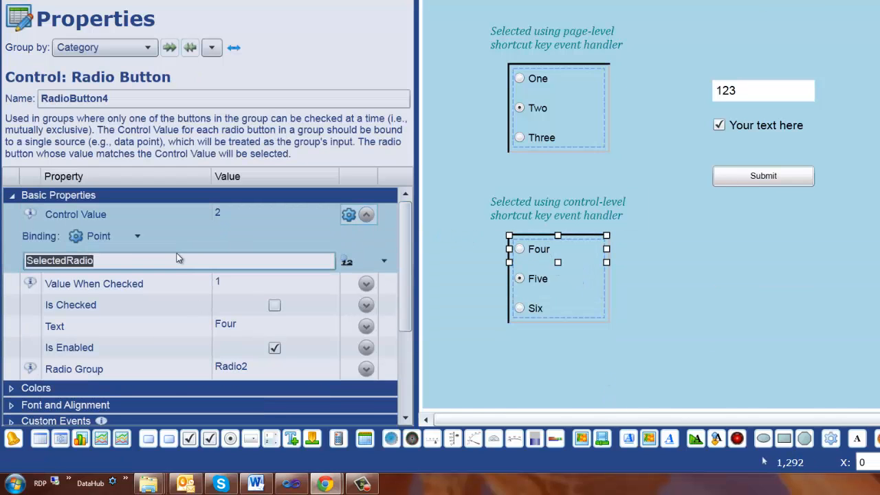
pyautogui.click(175, 261)
pyautogui.write('2')
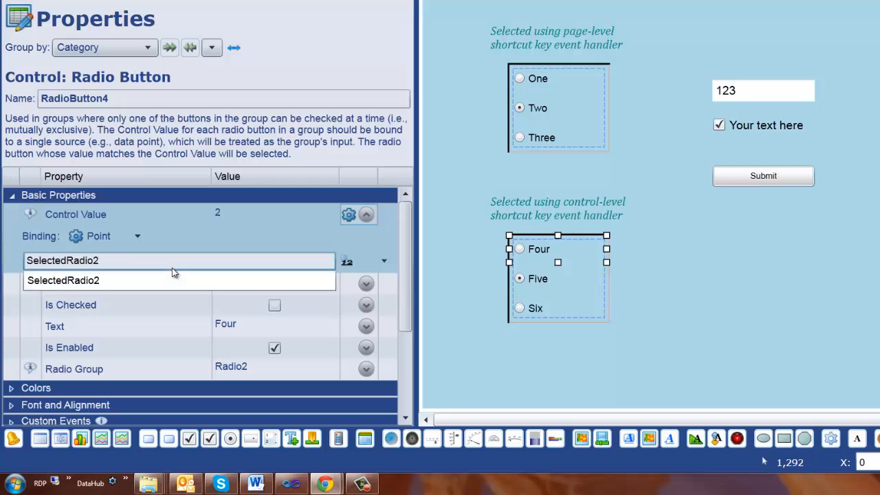
pyautogui.press('Return')
# Bind the Control Value of the Five radio button to the point SelectedRadio2.
pyautogui.click(544, 276)
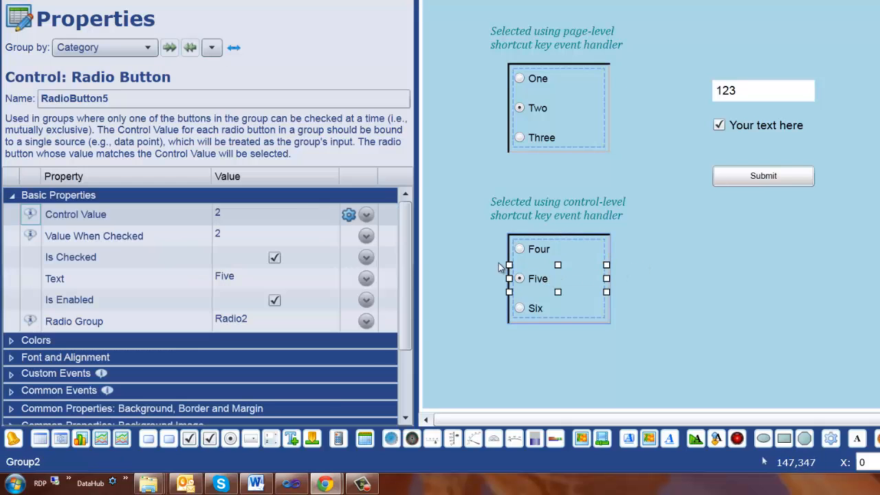
pyautogui.click(366, 215)
pyautogui.click(182, 259)
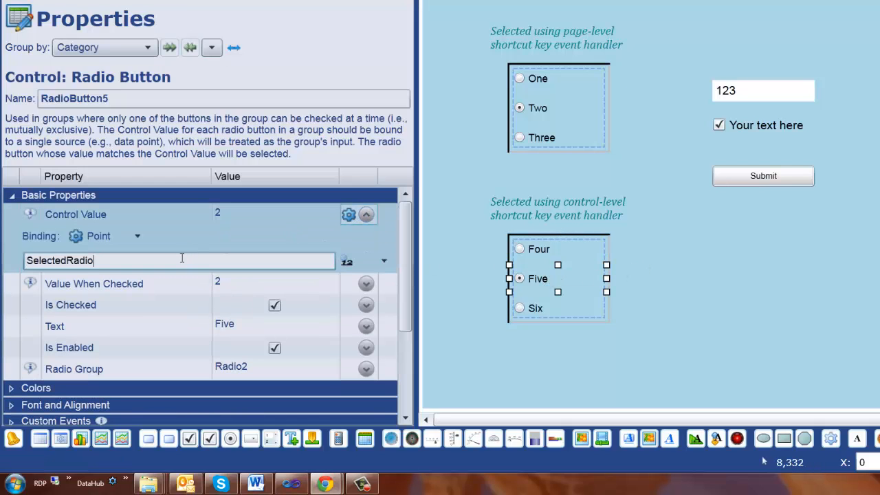
pyautogui.write('2')
pyautogui.press('Return')
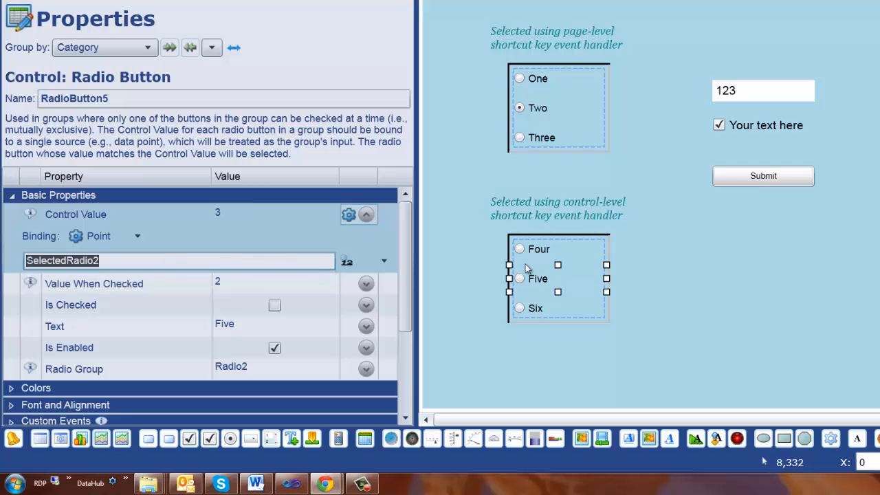
# Bind the Control Value of the Six radio button to the point SelectedRadio2.
pyautogui.click(535, 309)
pyautogui.click(366, 215)
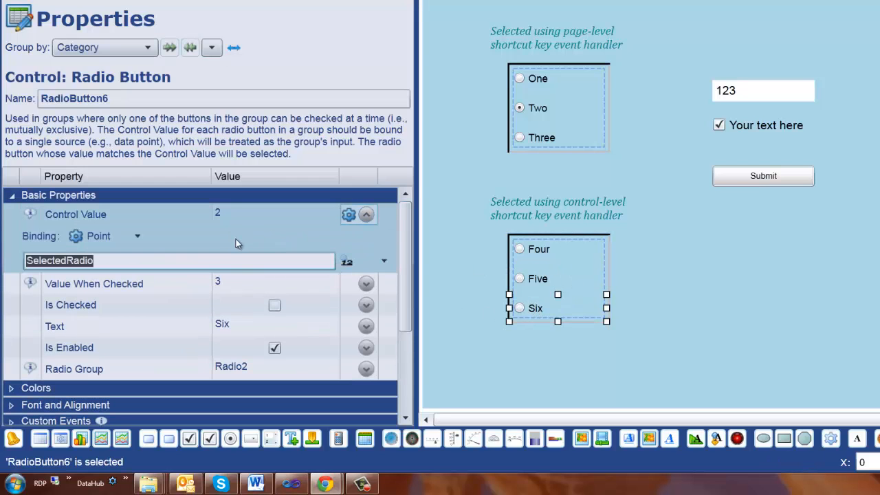
pyautogui.click(218, 258)
pyautogui.write('2')
pyautogui.press('Return')
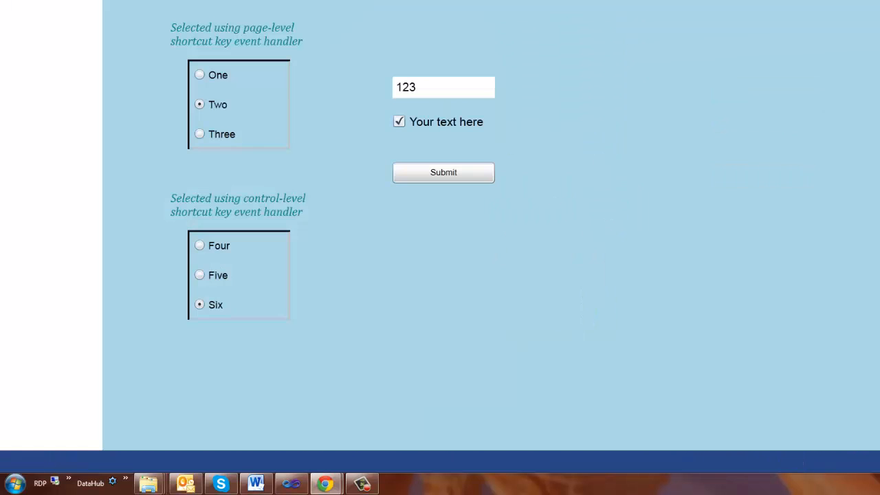
# Test the running page by selecting One and Five while checking SelectedRadio and SelectedRadio2 in the dynamic globals, and return to design mode.
pyautogui.click(250, 1)
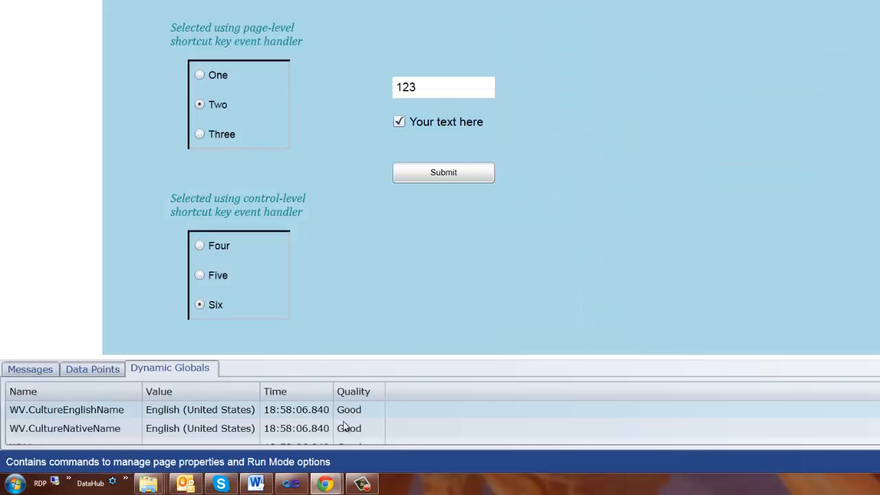
pyautogui.scroll(-5, 344, 426)
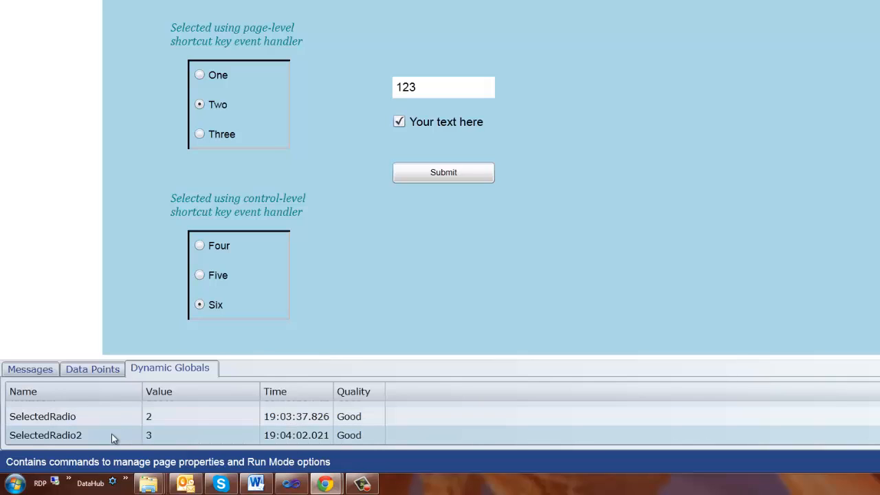
pyautogui.click(200, 75)
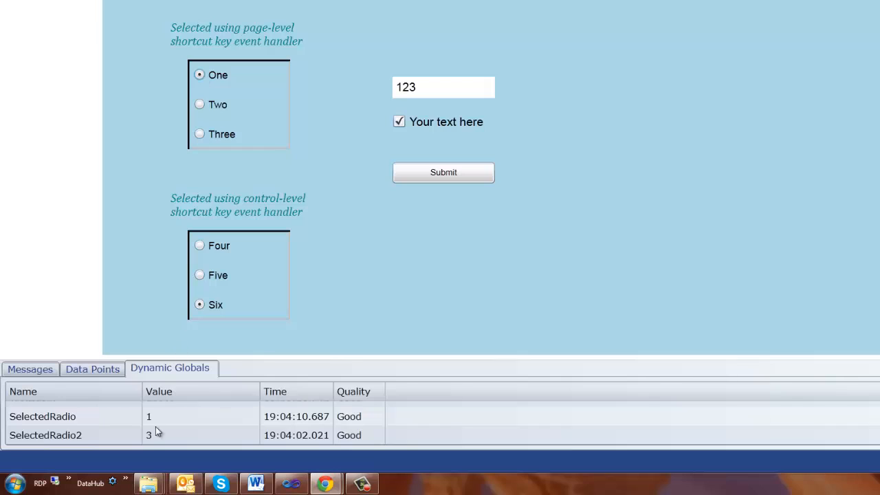
pyautogui.click(201, 276)
pyautogui.hotkey('ctrl', 'd')
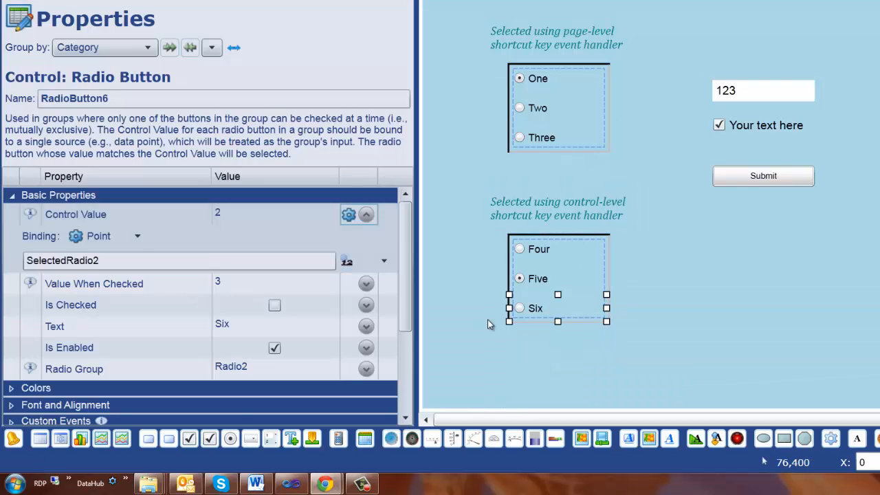
# Set the Shortcut Key Pattern of the Four radio button to 4.
pyautogui.click(534, 258)
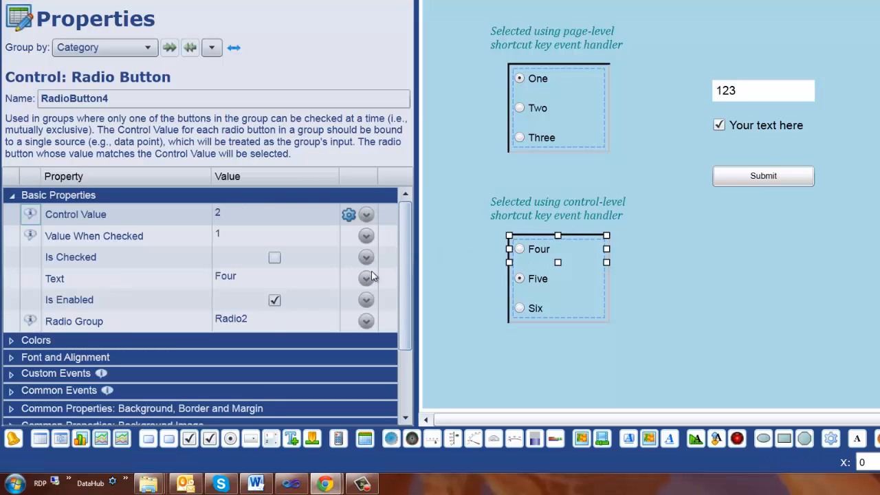
pyautogui.click(11, 196)
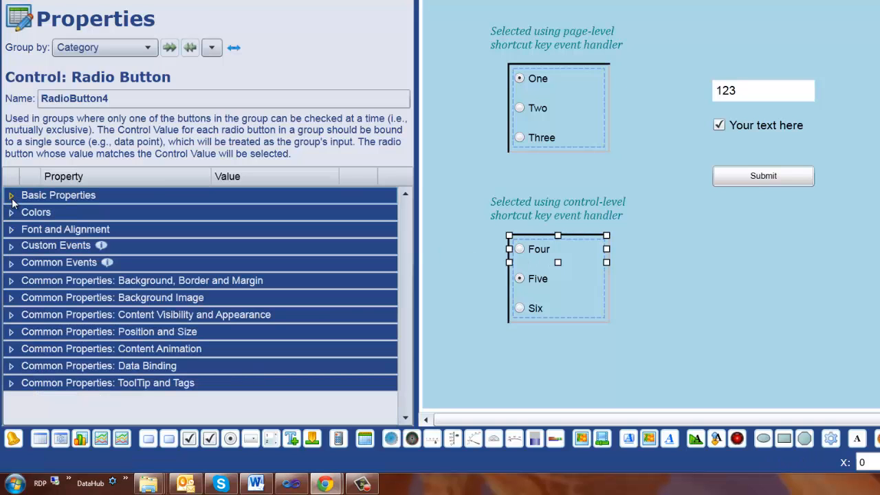
pyautogui.click(11, 262)
pyautogui.scroll(-4, 319, 311)
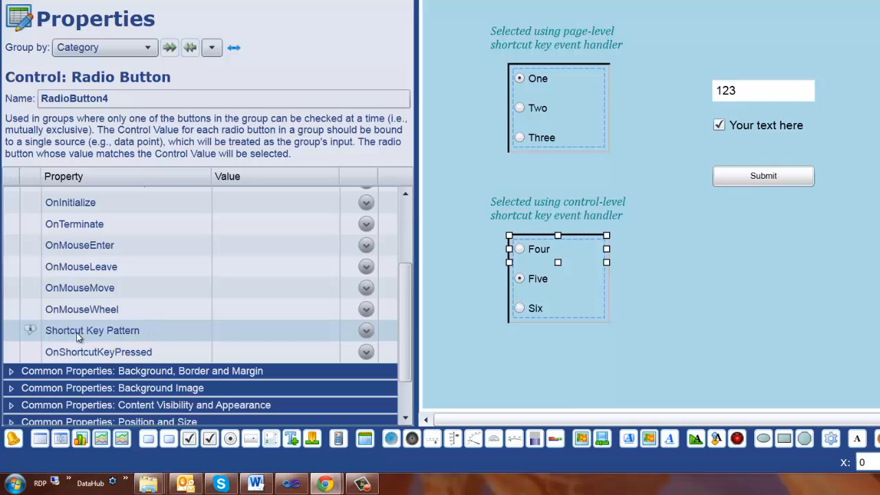
pyautogui.click(265, 332)
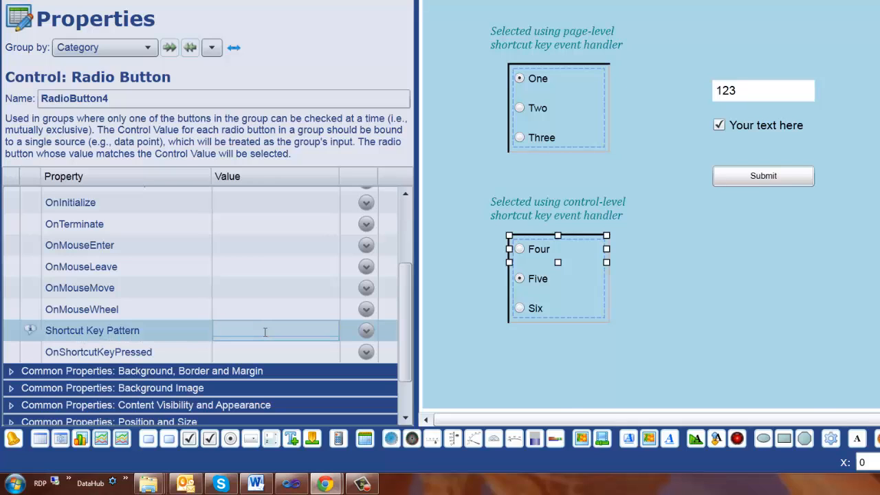
pyautogui.write('4')
pyautogui.press('Tab')
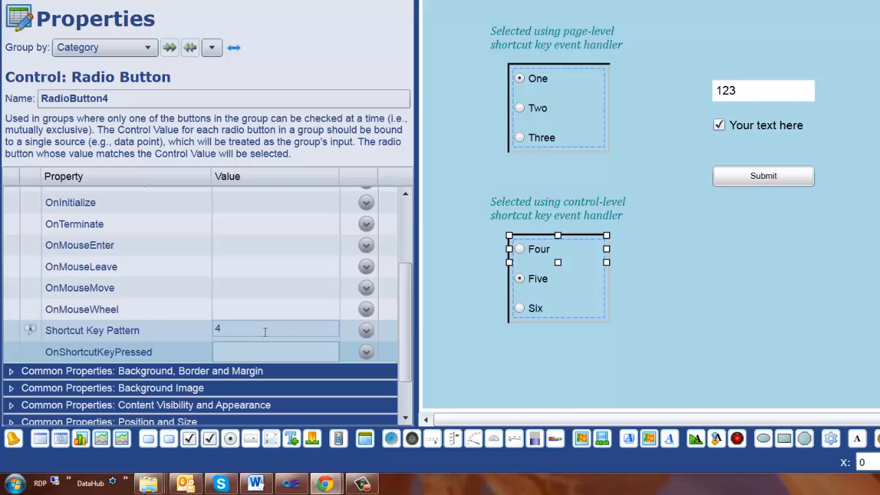
pyautogui.click(363, 355)
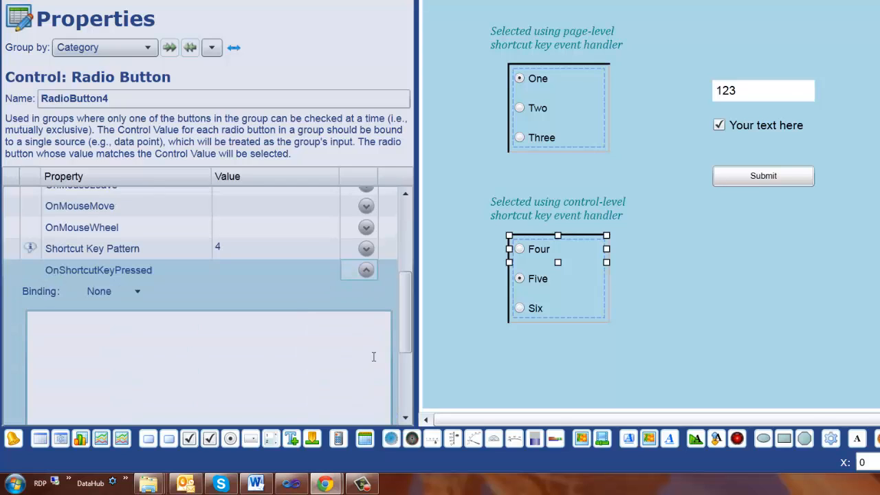
pyautogui.write('SET()')
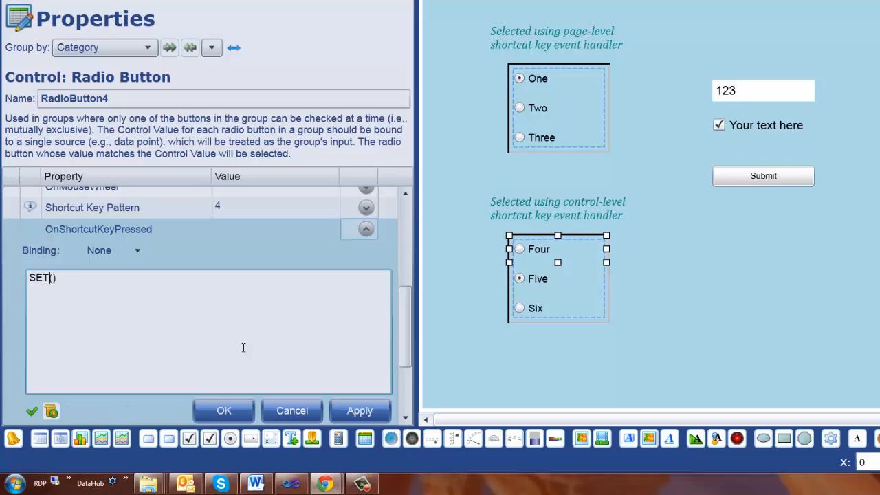
pyautogui.write('P')
pyautogui.press('End')
pyautogui.write('"')
pyautogui.write('@IsChecke')
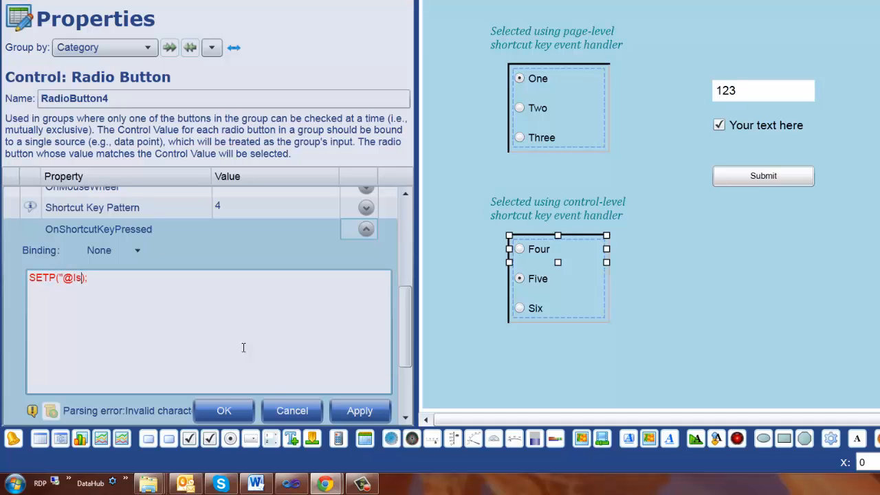
pyautogui.write('d",')
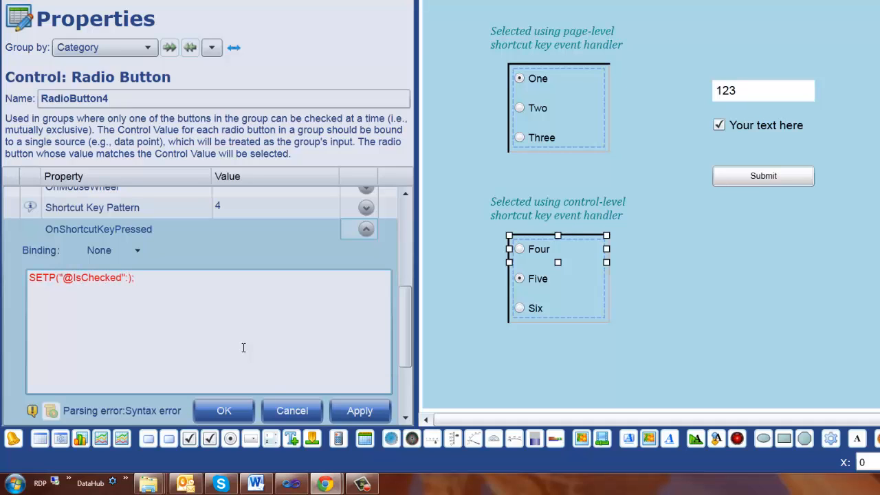
pyautogui.press('BackSpace')
pyautogui.write(', true')
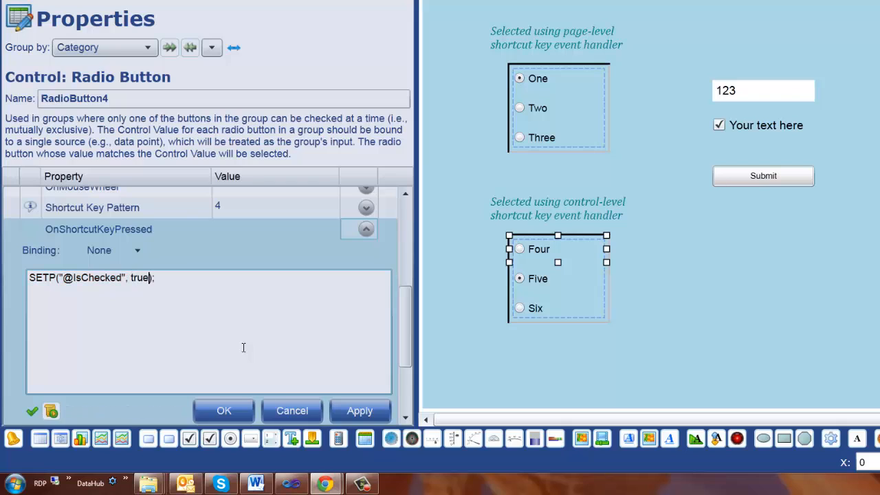
# Check the Is Checked entry in the Four radio button's basic properties, and copy its complete OnShortcutKeyPressed script.
pyautogui.hotkey('ctrl', 'a')
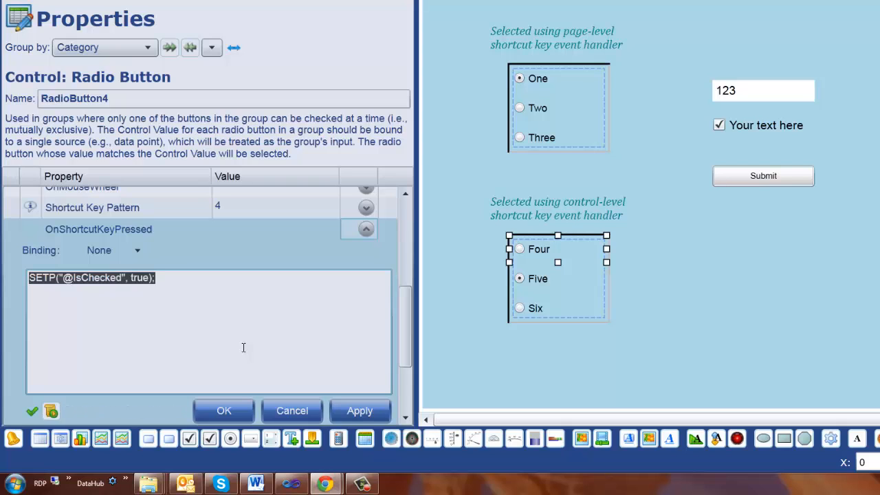
pyautogui.click(409, 211)
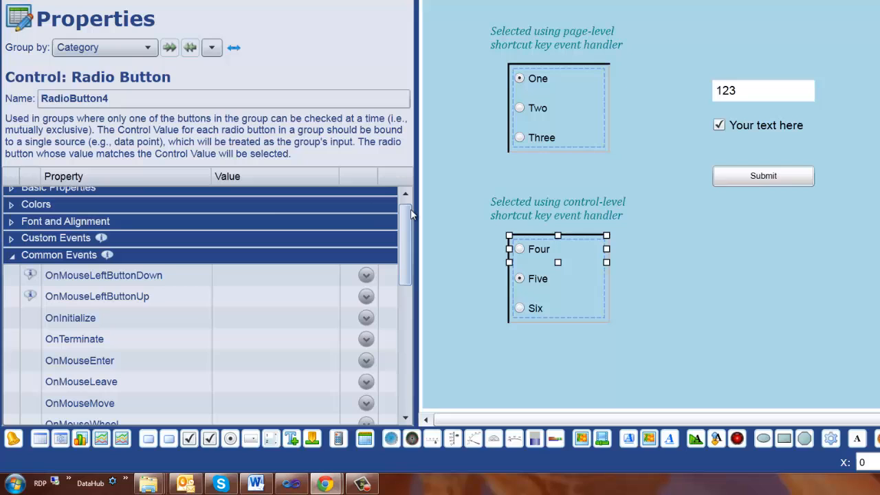
pyautogui.click(12, 189)
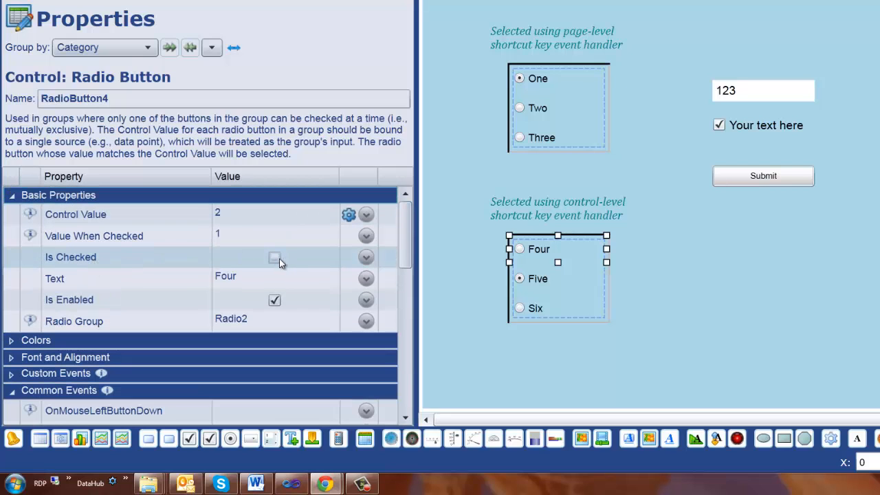
pyautogui.click(12, 195)
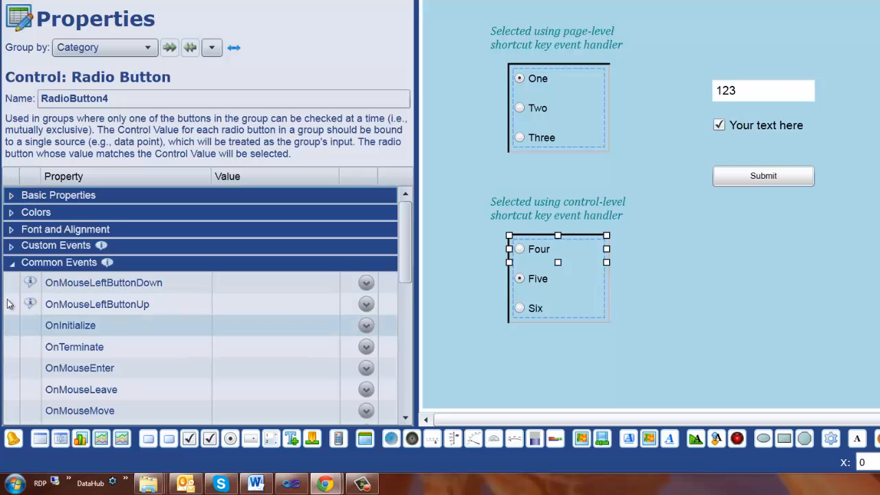
pyautogui.scroll(-2, 102, 327)
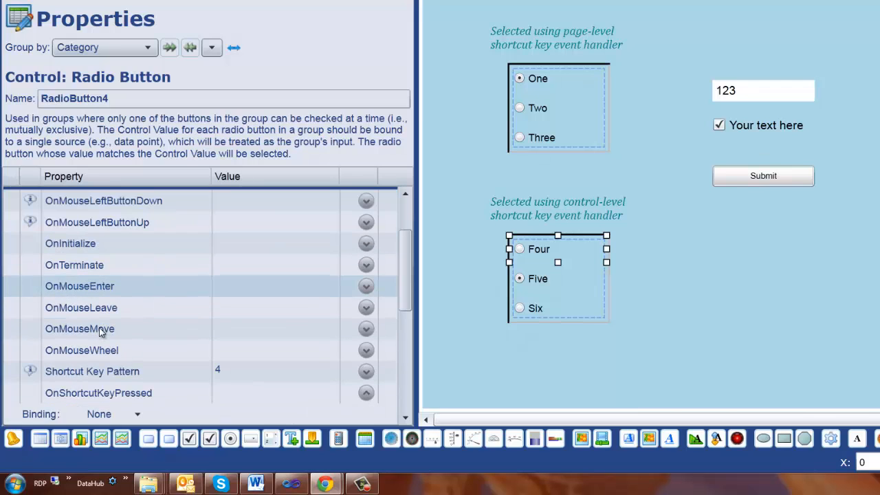
pyautogui.click(130, 395)
pyautogui.hotkey('ctrl', 'c')
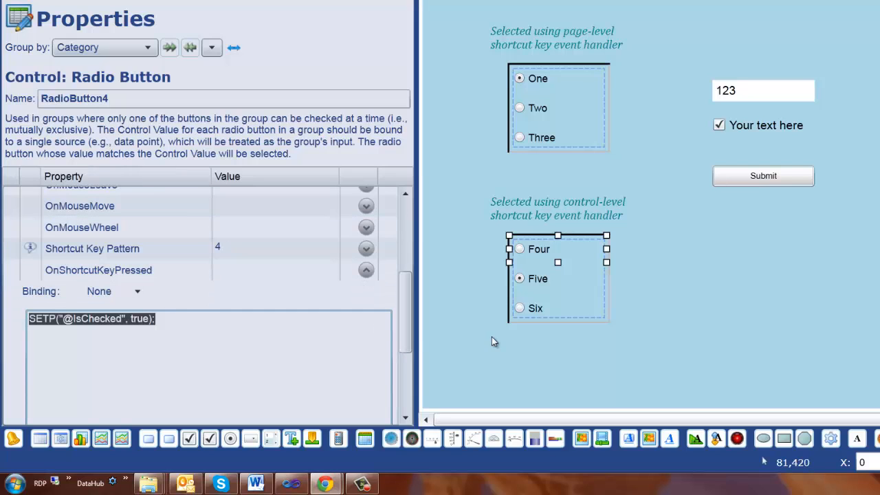
# Set the Shortcut Key Pattern of the Five radio button to 5.
pyautogui.click(525, 282)
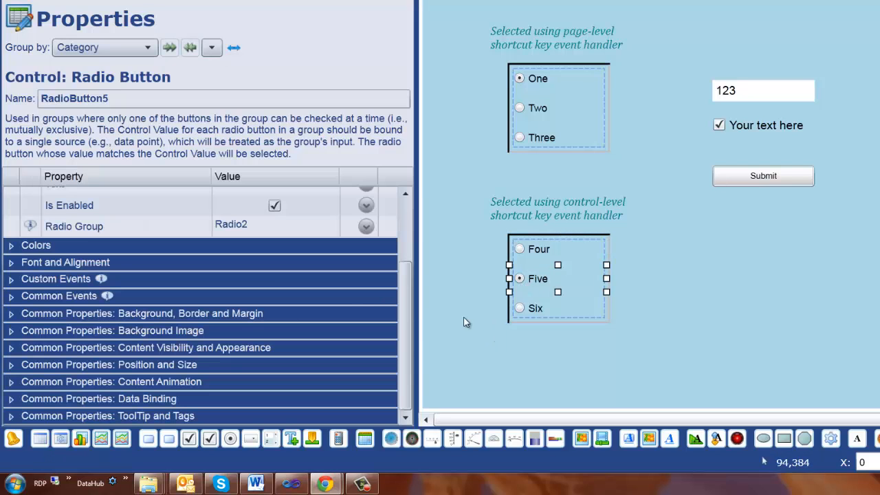
pyautogui.click(11, 295)
pyautogui.scroll(-1, 318, 357)
pyautogui.click(277, 335)
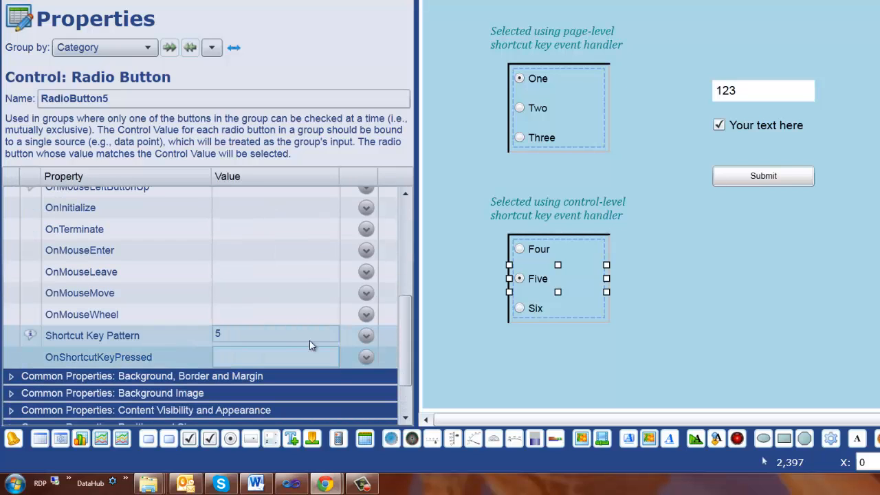
pyautogui.click(366, 357)
pyautogui.click(188, 368)
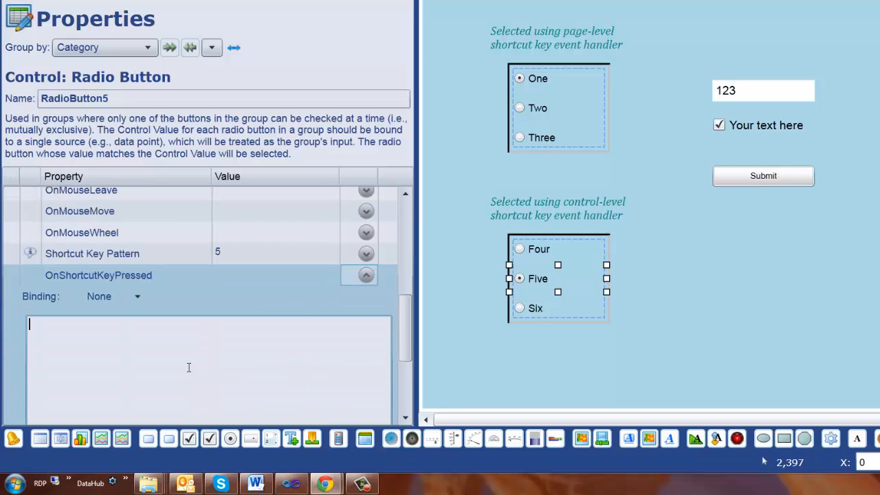
pyautogui.hotkey('ctrl', 'v')
pyautogui.scroll(-1, 304, 357)
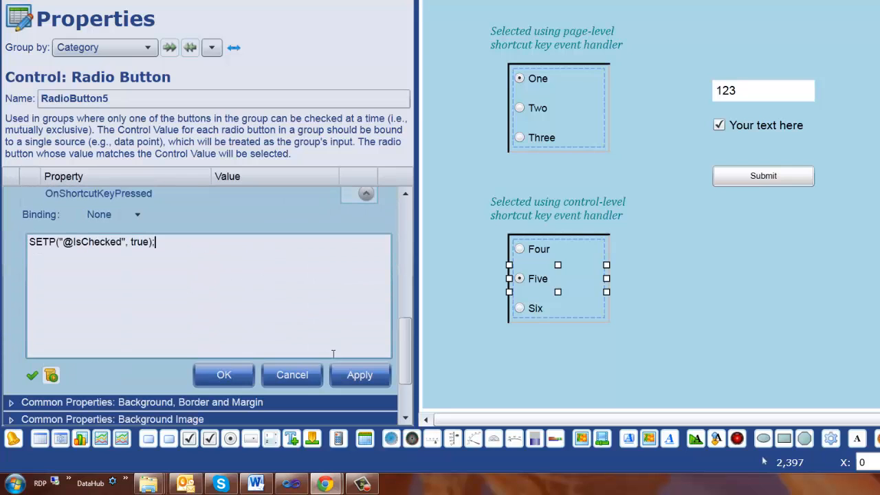
pyautogui.click(233, 375)
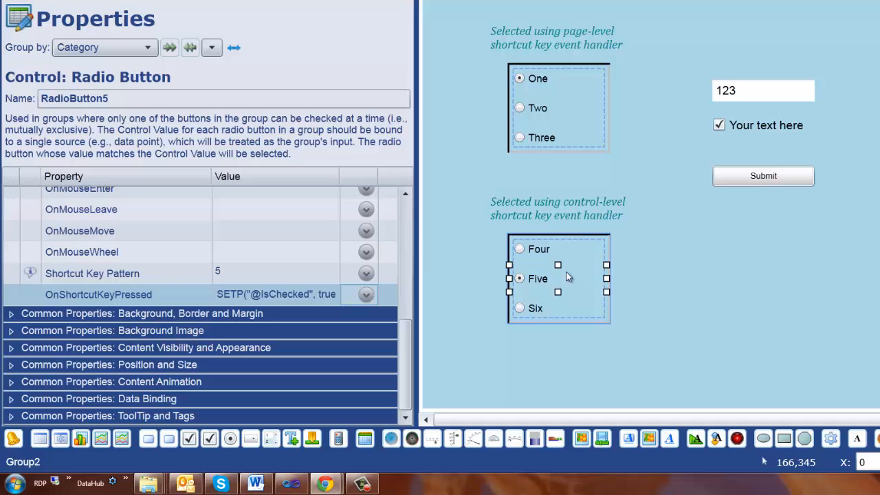
# Set the Shortcut Key Pattern of the Six radio button to 6.
pyautogui.click(531, 310)
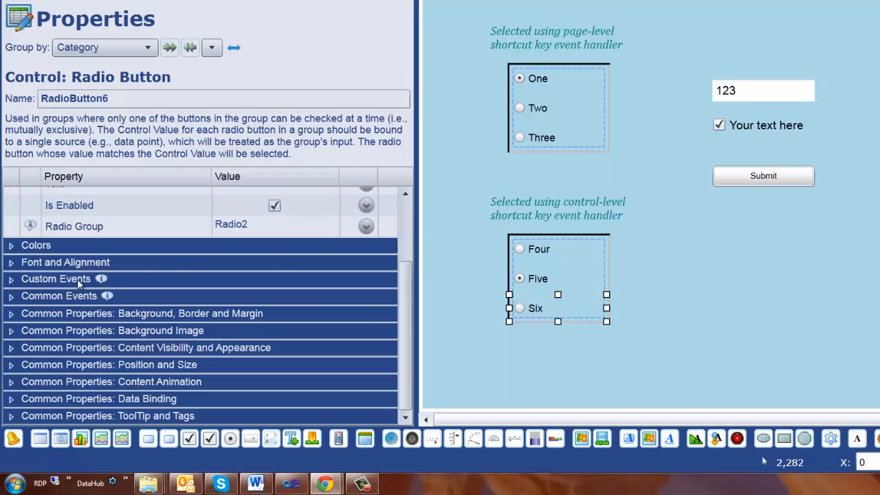
pyautogui.click(12, 296)
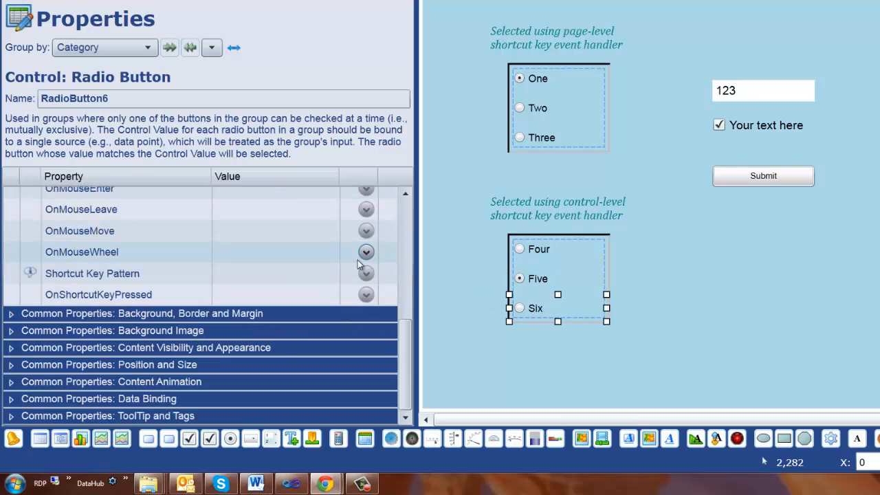
pyautogui.click(301, 275)
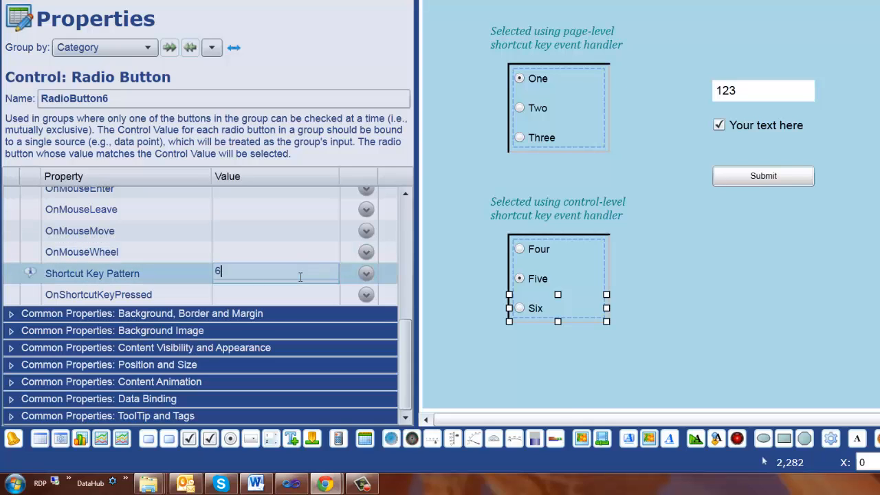
pyautogui.press('Return')
pyautogui.click(365, 295)
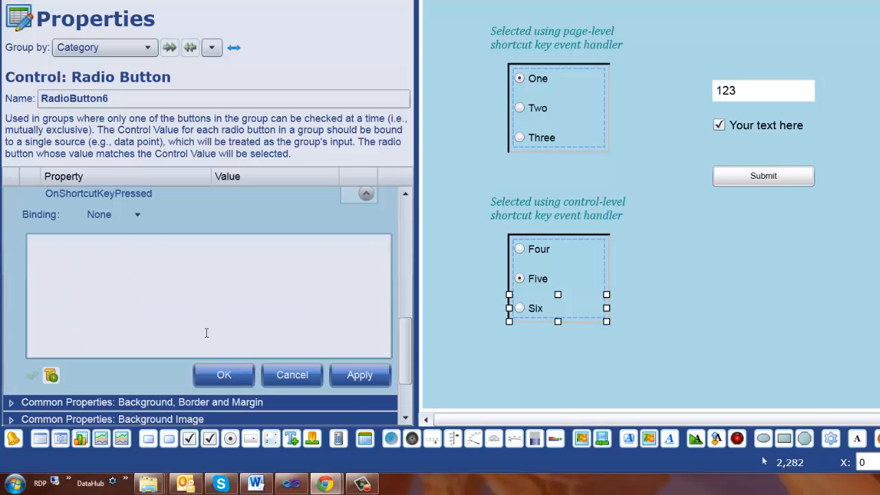
pyautogui.hotkey('ctrl', 'v')
pyautogui.click(240, 377)
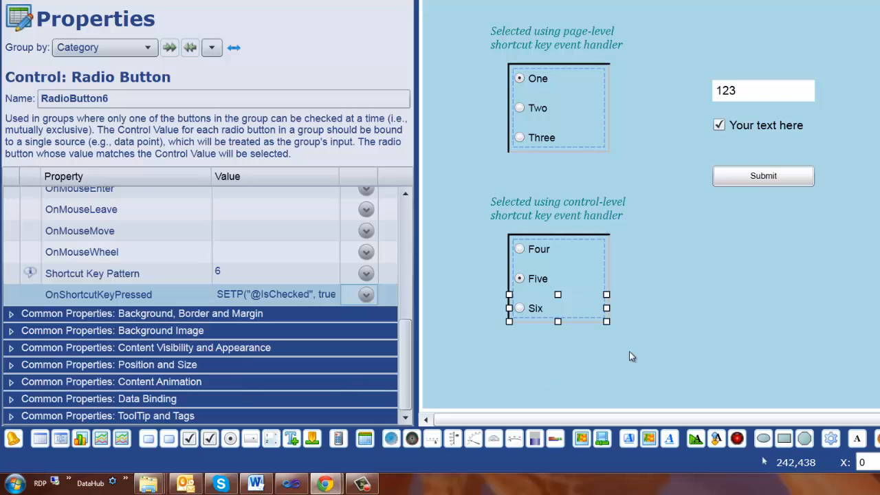
# Run the page, test the shortcuts for Six, Three and Four while dismissing the page-level handler messages, and return to design mode.
pyautogui.click(652, 301)
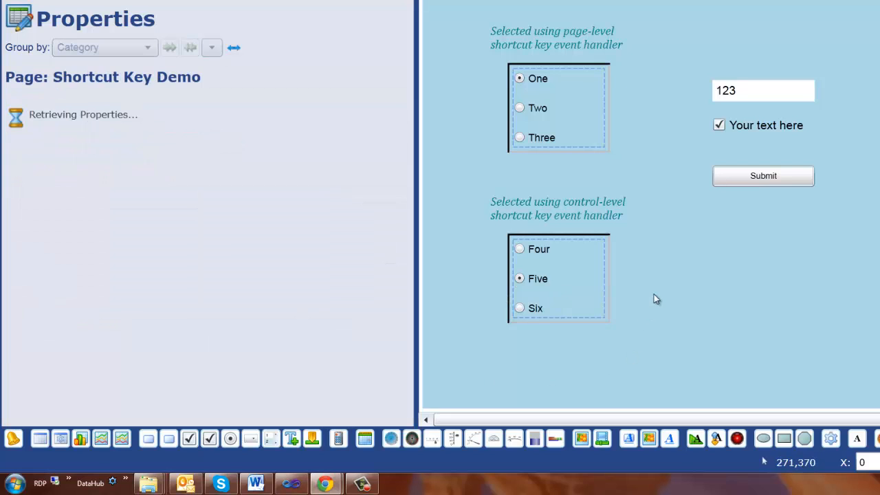
pyautogui.click(561, 2)
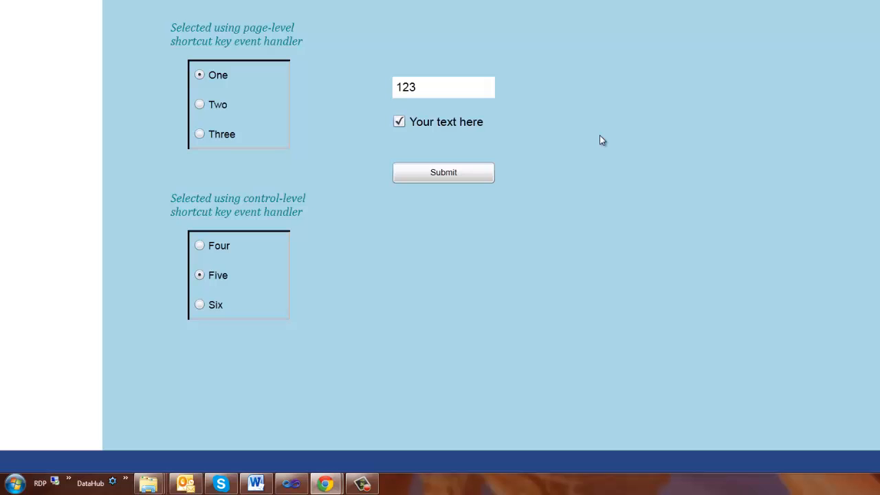
pyautogui.hotkey('ctrl', '6')
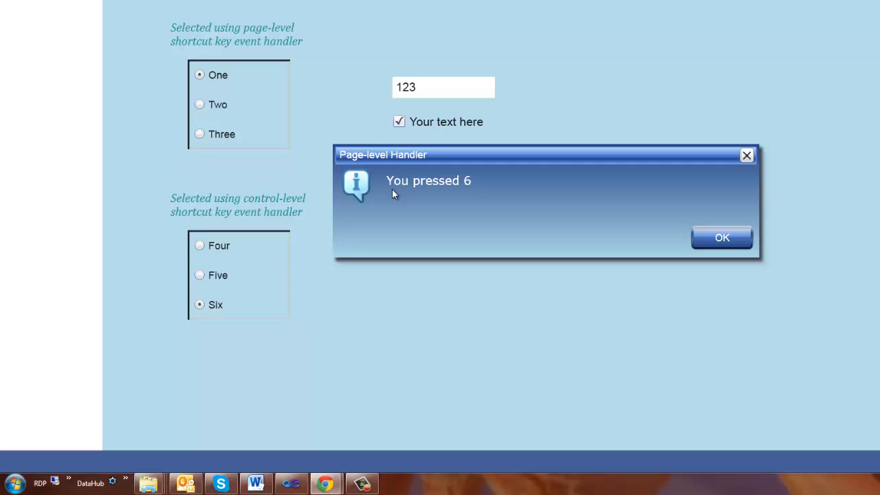
pyautogui.press('Return')
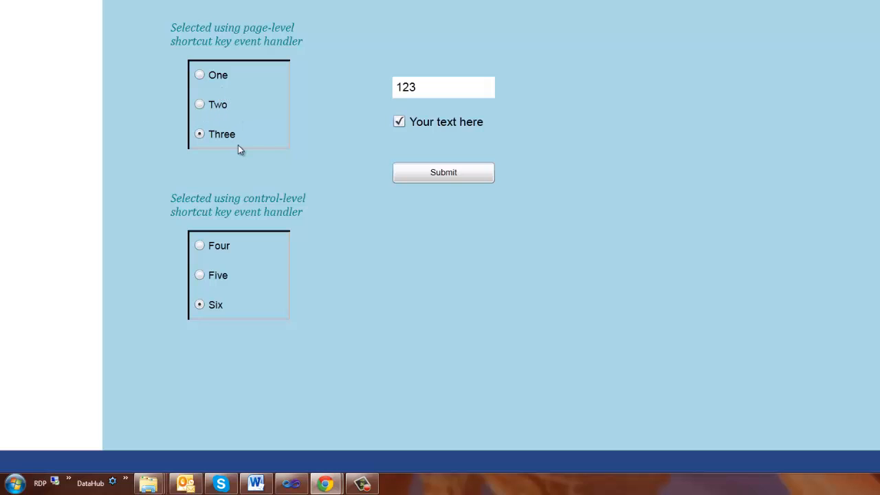
pyautogui.press('4')
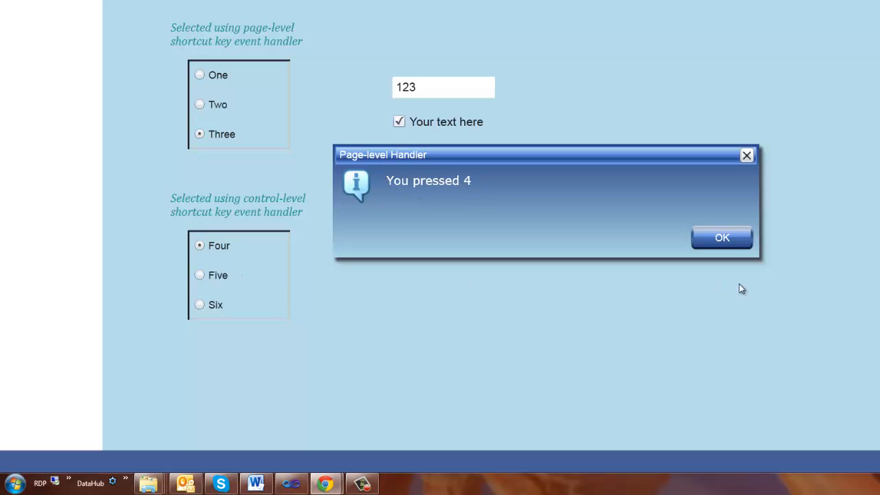
pyautogui.click(727, 244)
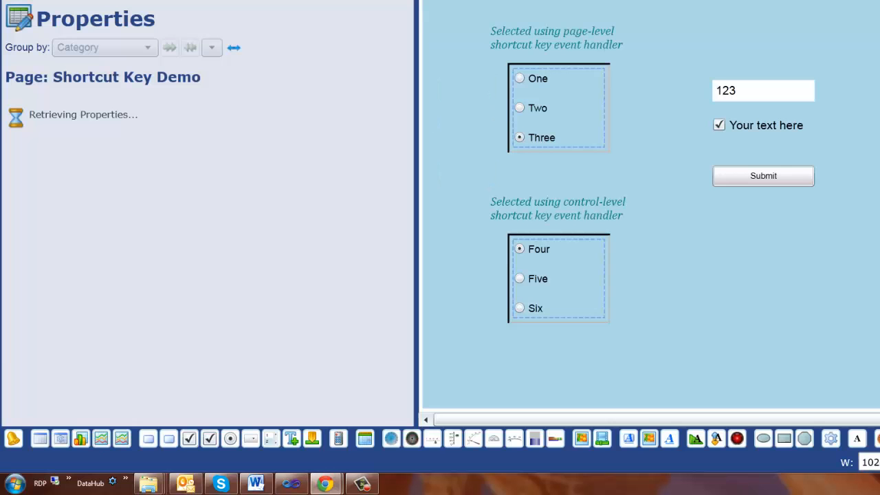
# Set the page's Shortcut Key Pattern to [1-3].
pyautogui.moveTo(409, 153); pyautogui.dragTo(409, 175)
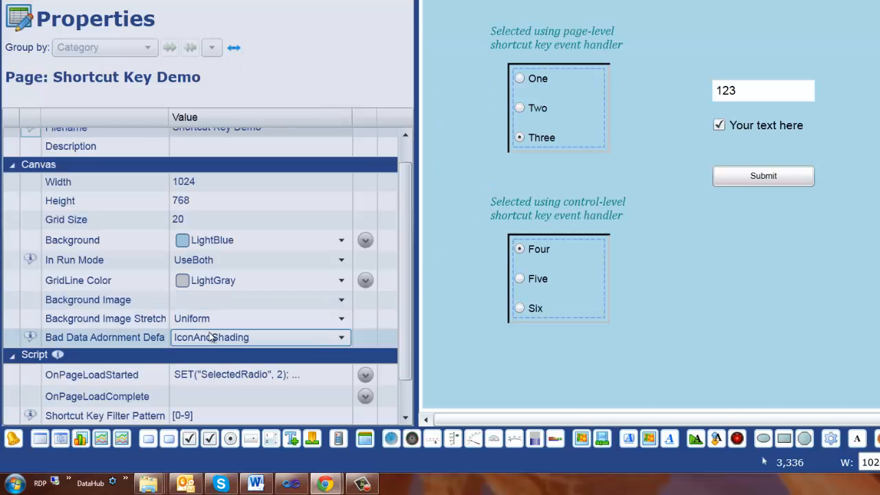
pyautogui.click(12, 165)
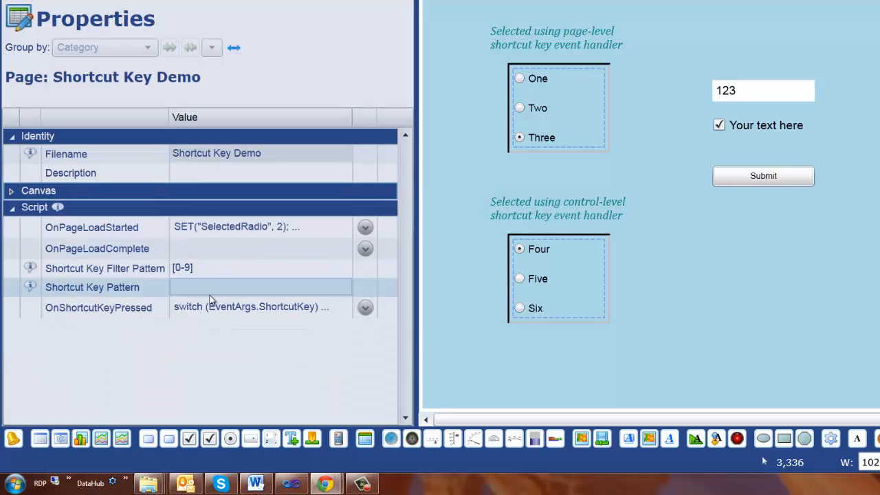
pyautogui.click(286, 286)
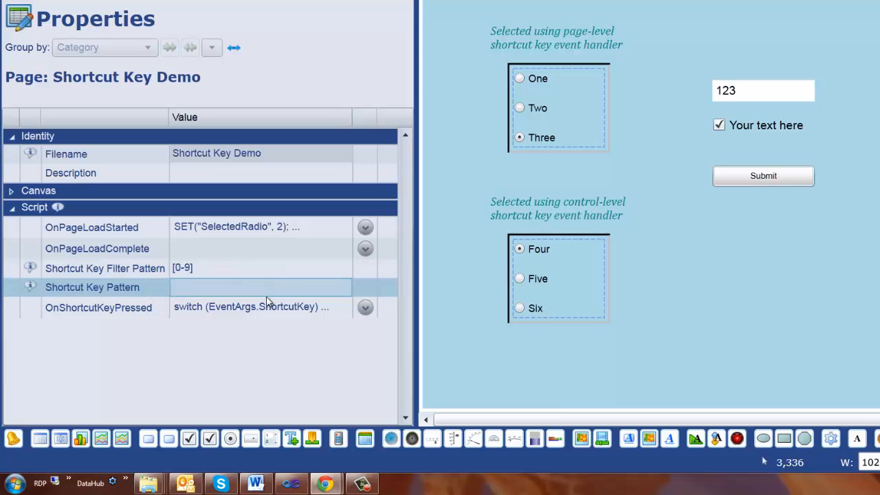
pyautogui.write('[1-3]')
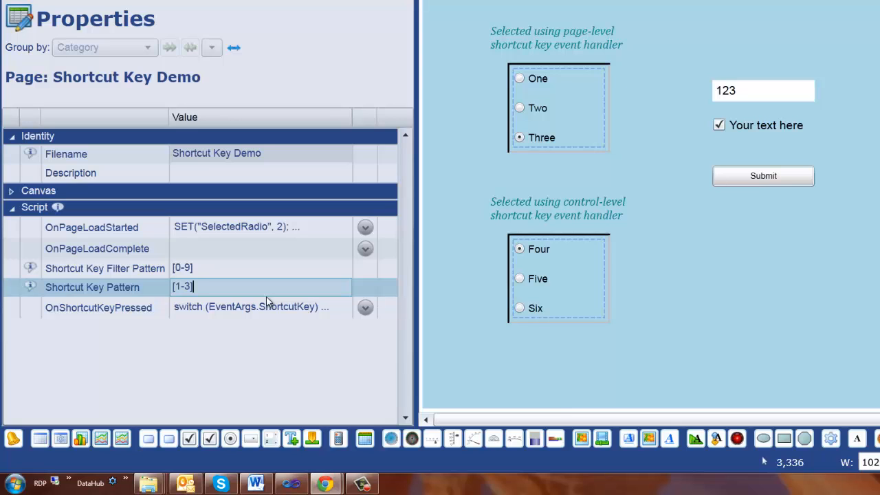
pyautogui.click(205, 267)
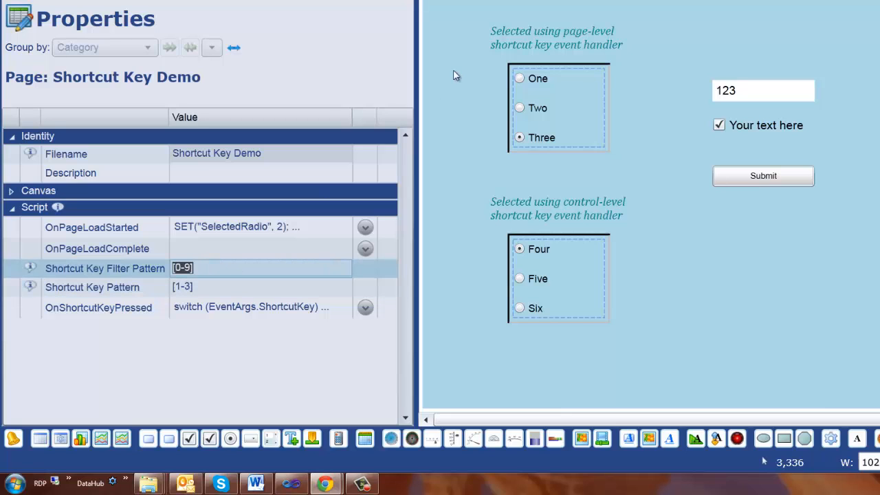
# Run the page again to check the shortcuts with the restricted page-level pattern, and return to design mode.
pyautogui.click(653, 0)
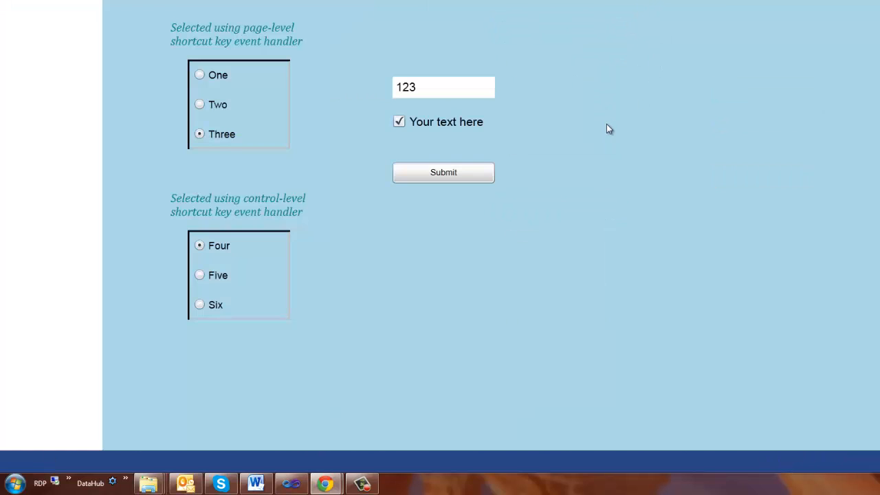
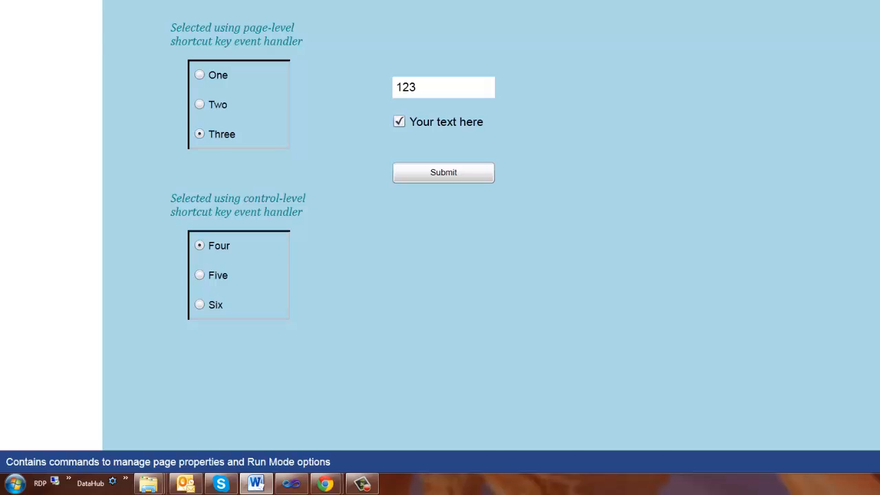
pyautogui.click(612, 2)
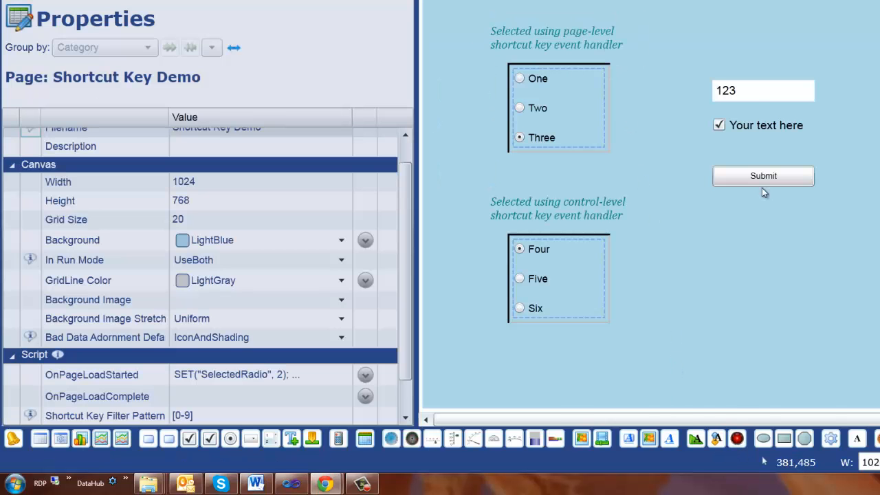
# Move the text box, checkbox and Submit button further right and place a Shining Light control beside the One–Three group at X 280, Y 100.
pyautogui.moveTo(696, 46); pyautogui.dragTo(878, 185)
pyautogui.click(813, 231)
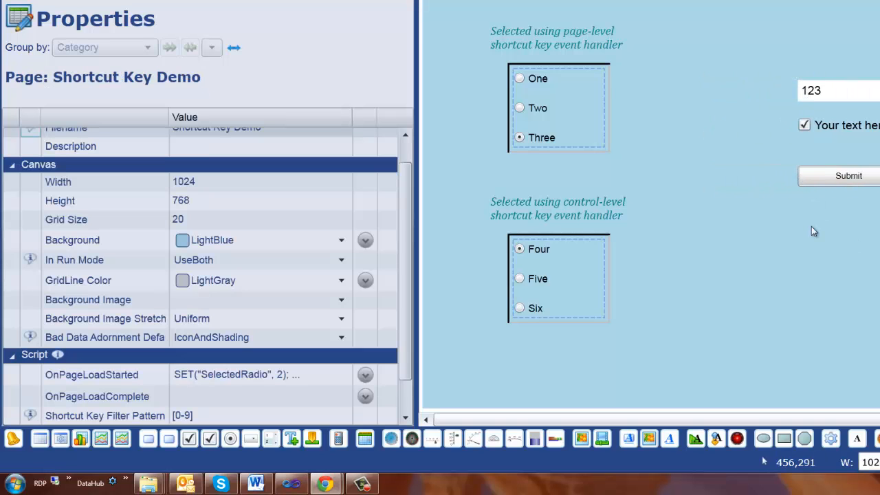
pyautogui.moveTo(737, 438); pyautogui.dragTo(698, 113)
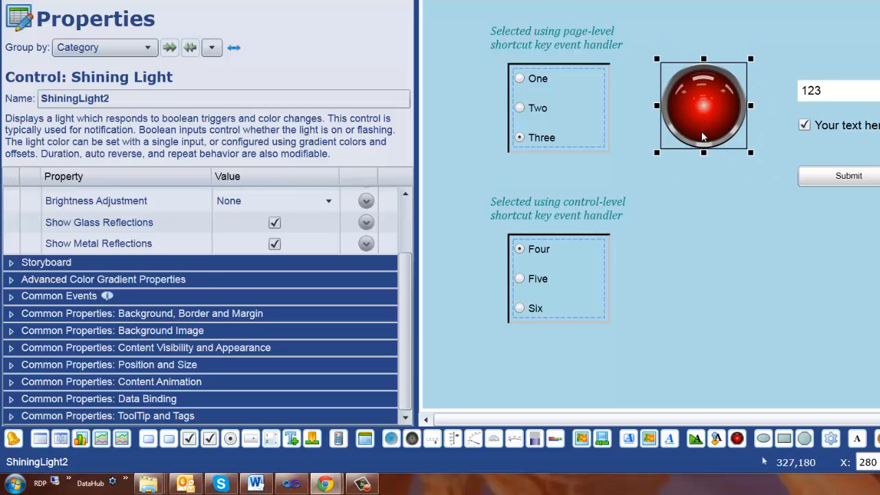
# Set the Shining Light's Shortcut Key Pattern to Ctrl\+Alt\+.* among its common events.
pyautogui.click(11, 296)
pyautogui.scroll(-3, 363, 364)
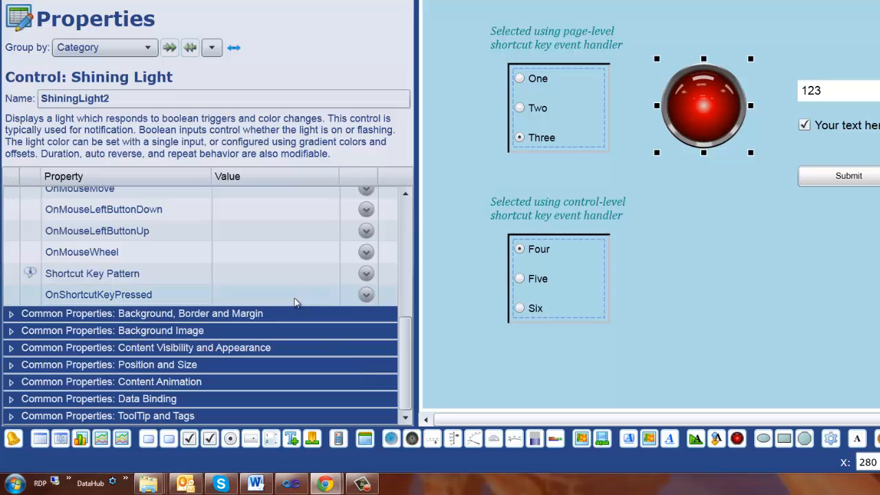
pyautogui.click(280, 277)
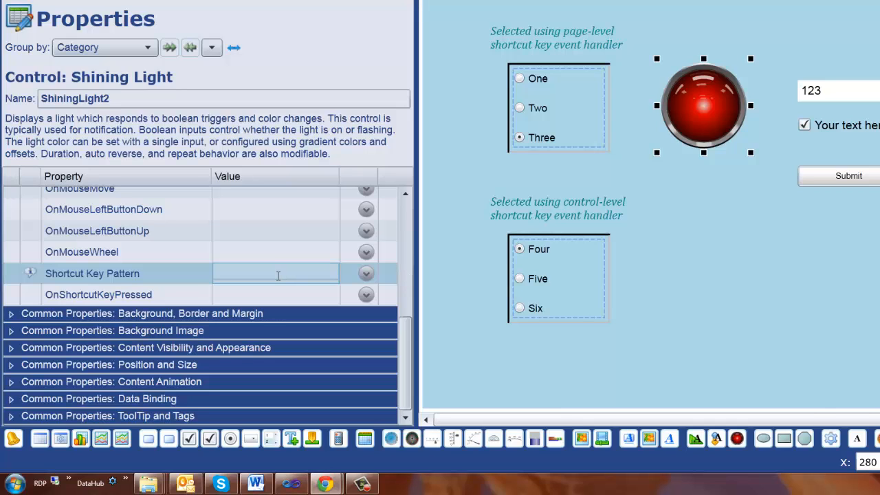
pyautogui.write('Ctrl\\')
pyautogui.write('+Alt')
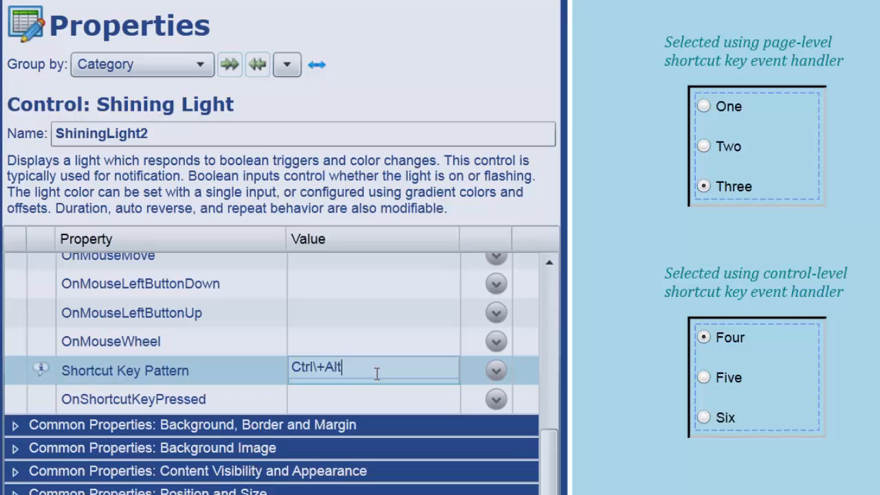
pyautogui.write('\\+.*')
pyautogui.press('Tab')
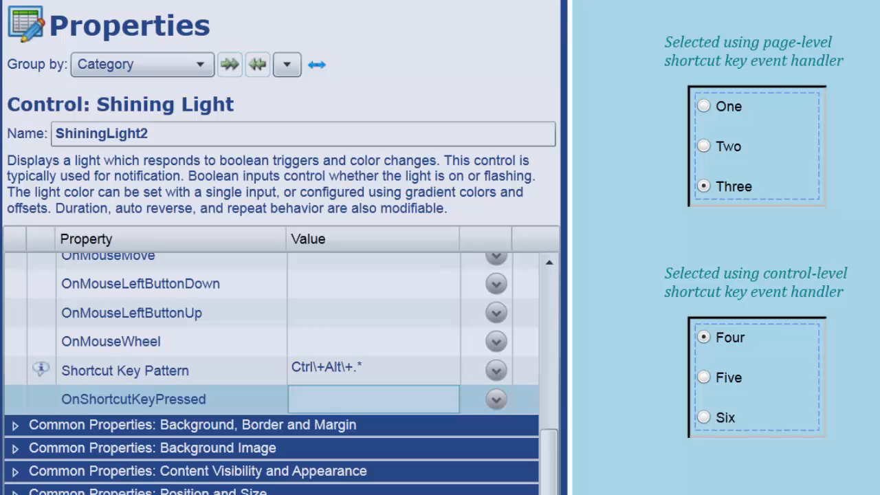
# Paste the switch script with Ctrl+Alt+C, Ctrl+Alt+F and Ctrl+Alt+O message-box cases into the light's OnShortcutKeyPressed event, widening the properties area to read it.
pyautogui.click(497, 401)
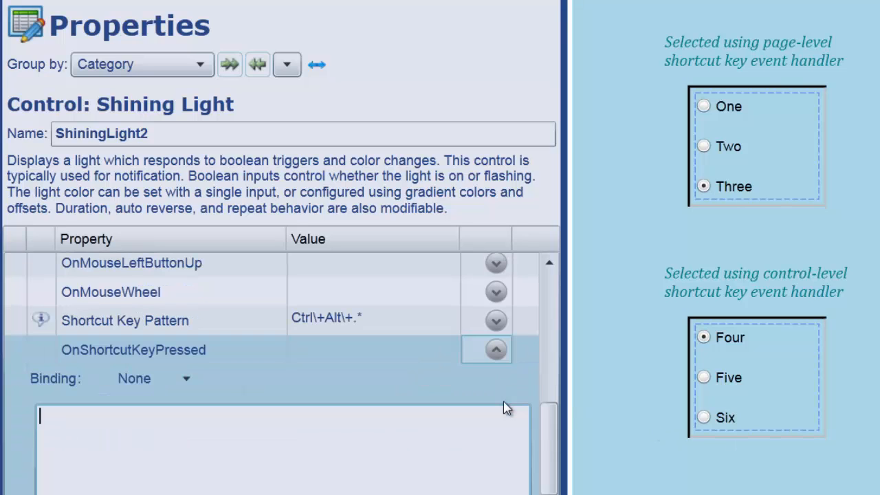
pyautogui.click(474, 455)
pyautogui.hotkey('ctrl', 'v')
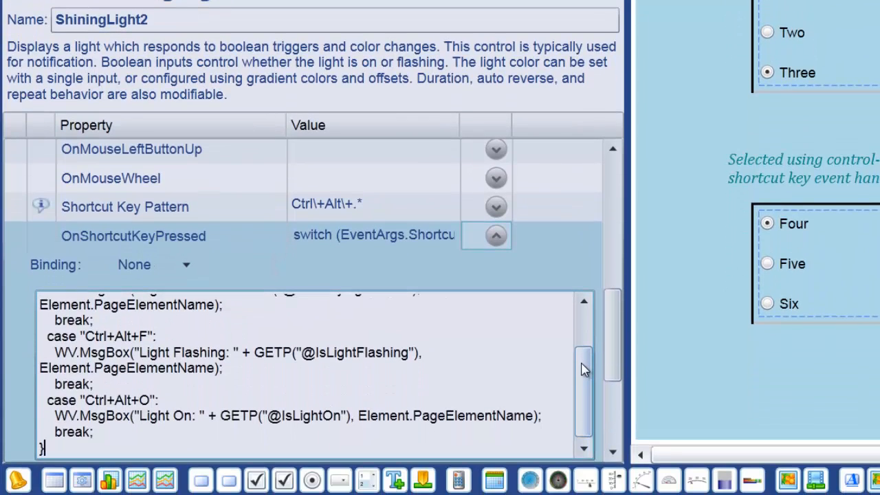
pyautogui.scroll(3, 582, 392)
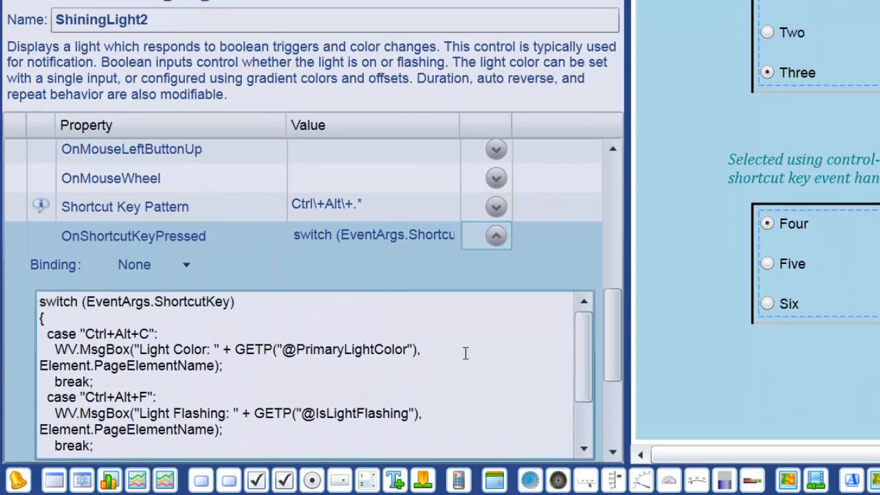
pyautogui.click(432, 349)
pyautogui.moveTo(628, 380); pyautogui.dragTo(722, 380)
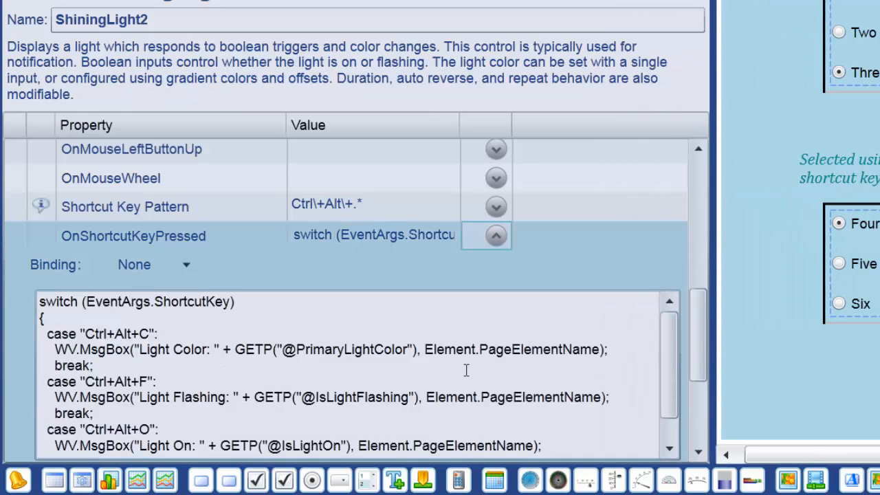
# Review the Light Color, Light Flashing and Light On cases in the light's shortcut script and accept it.
pyautogui.click(190, 336)
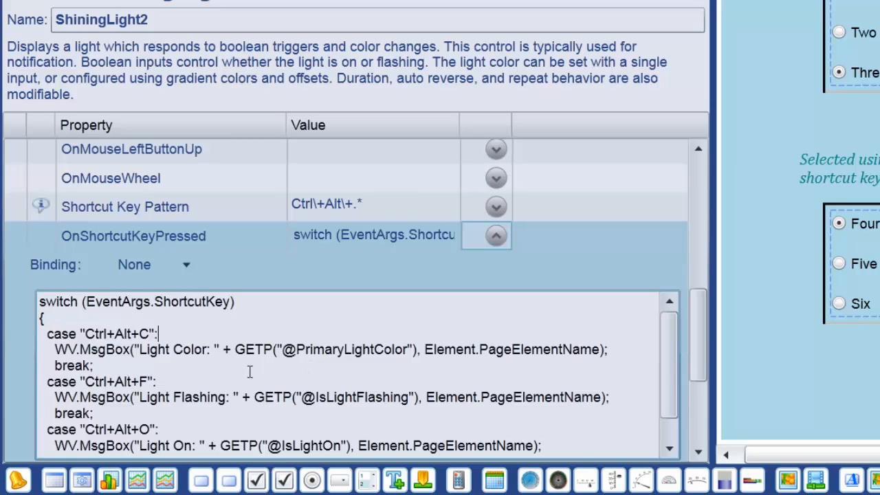
pyautogui.doubleClick(196, 352)
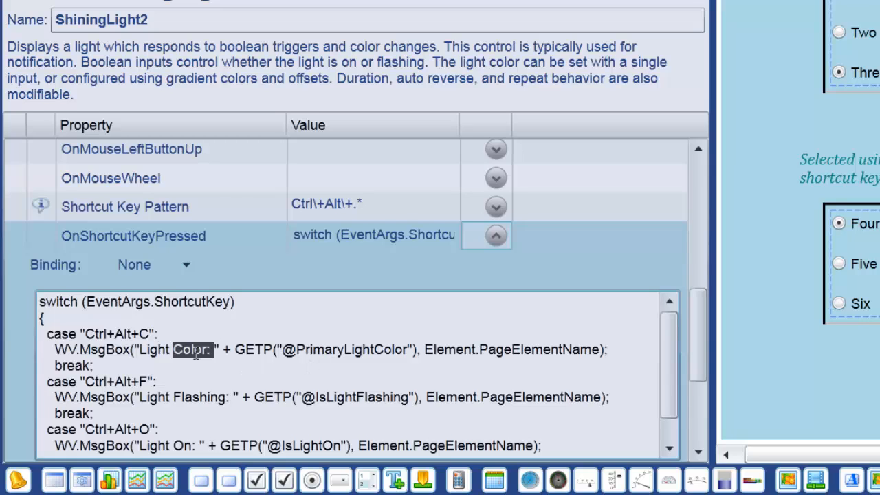
pyautogui.doubleClick(184, 399)
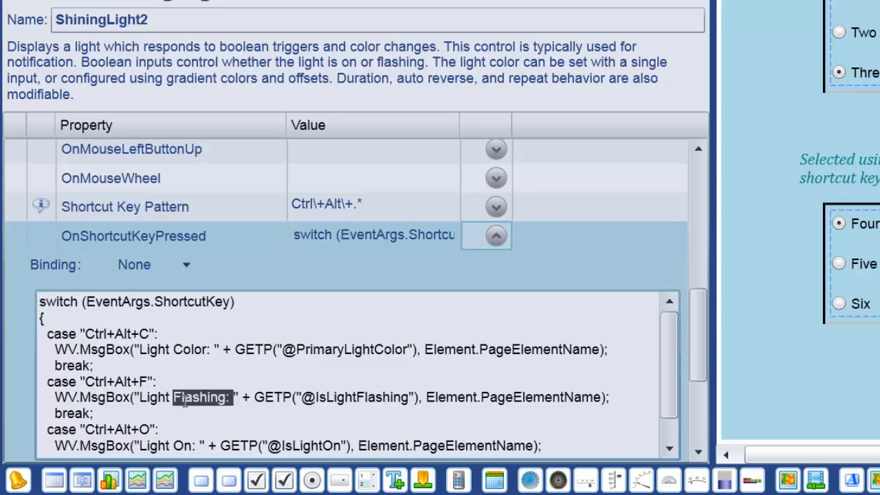
pyautogui.scroll(-3, 184, 401)
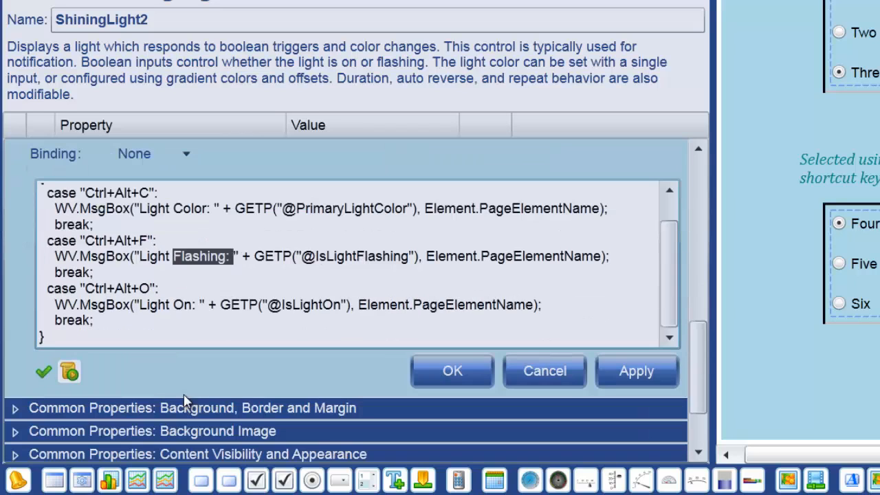
pyautogui.doubleClick(176, 306)
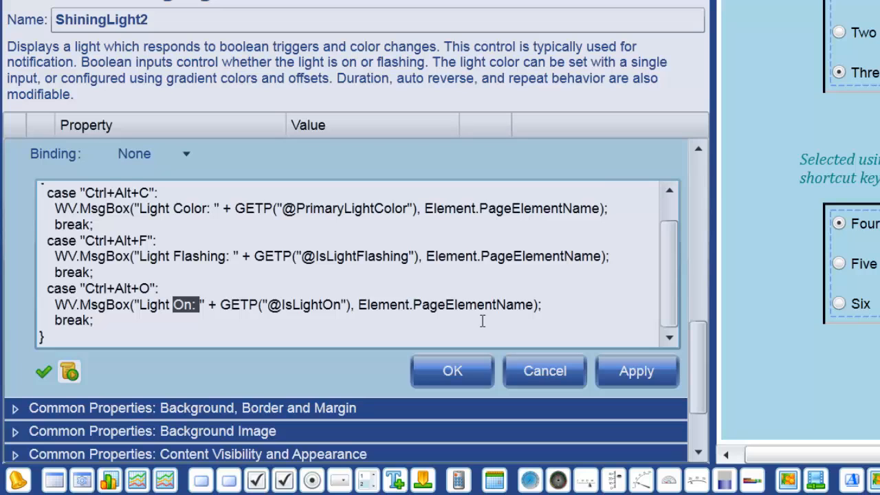
pyautogui.click(454, 375)
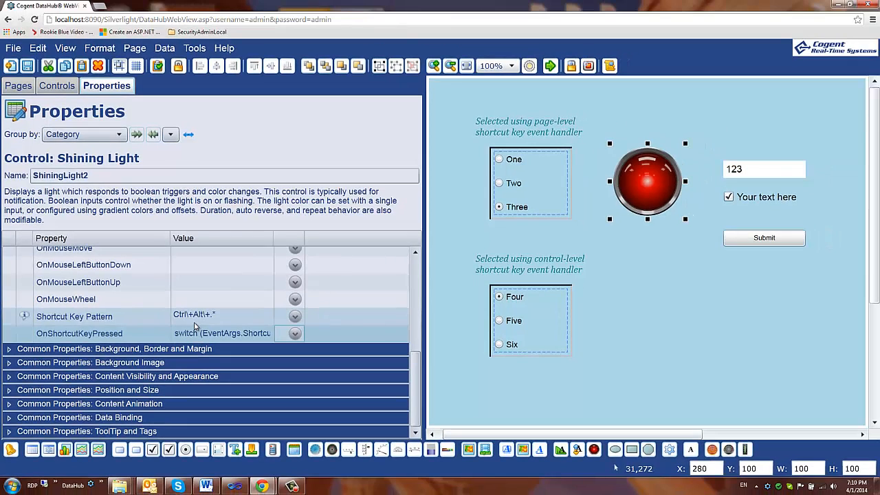
# Run the page to check the light's shortcuts, return to design mode and select the page.
pyautogui.click(550, 66)
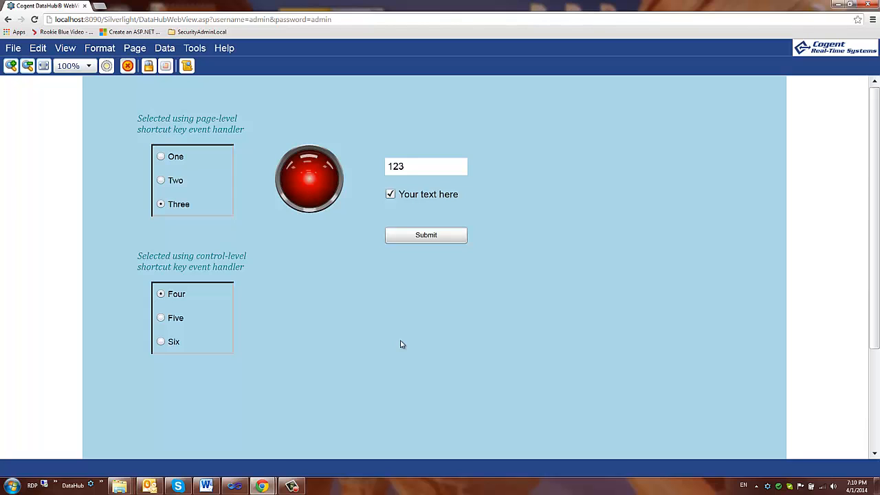
pyautogui.click(128, 67)
pyautogui.click(473, 322)
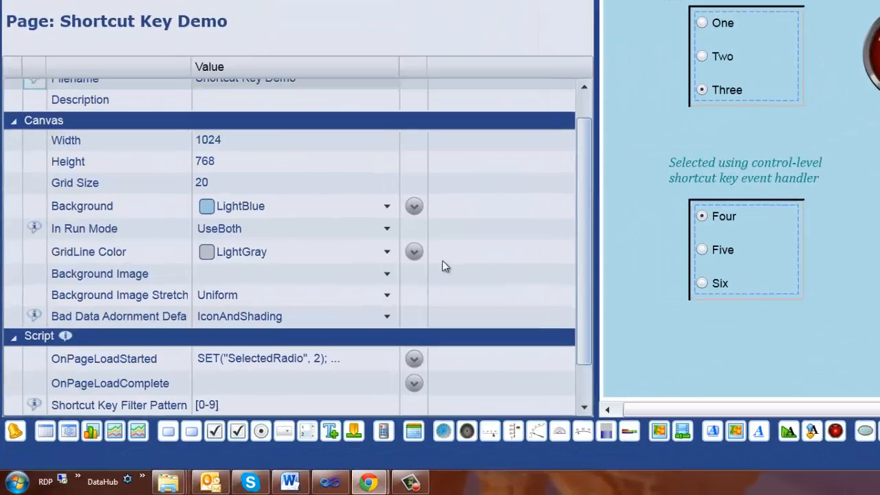
# Clear the page's Shortcut Key Filter Pattern.
pyautogui.scroll(-2, 330, 372)
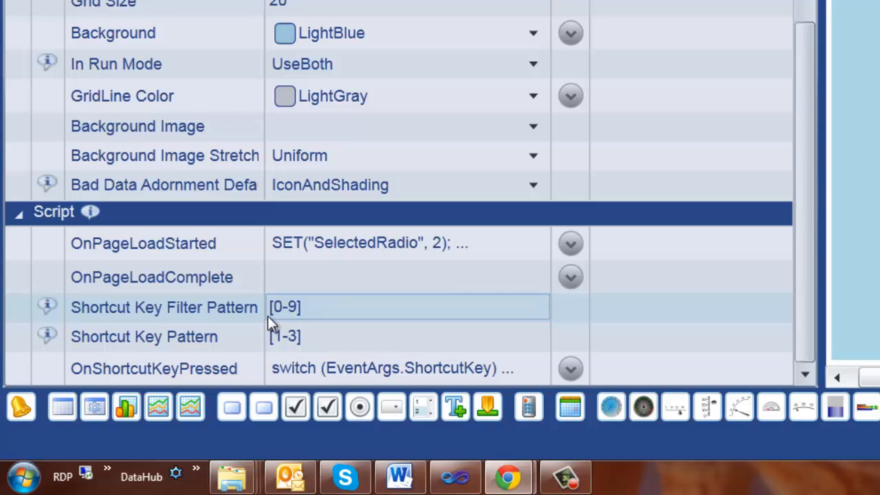
pyautogui.click(316, 316)
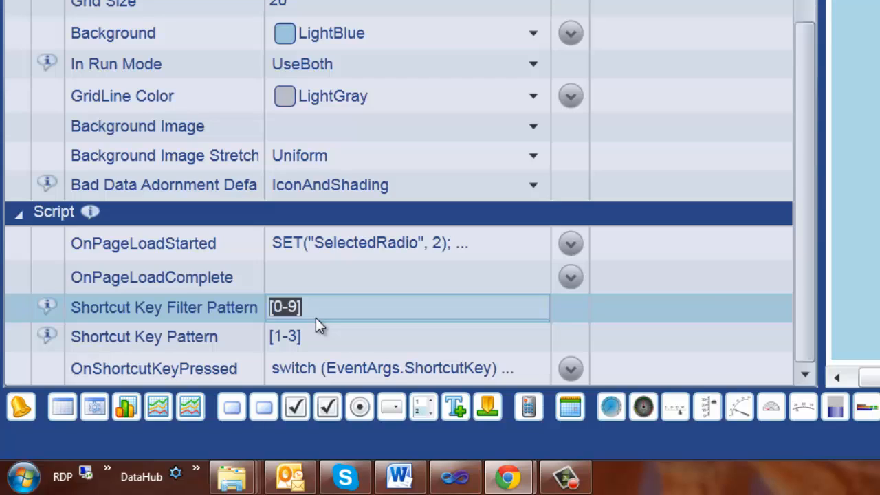
pyautogui.press('BackSpace')
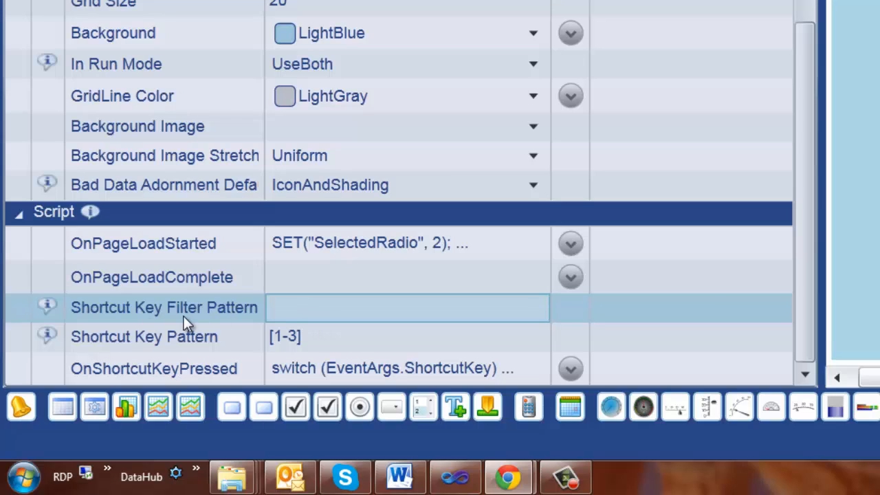
pyautogui.press('Tab')
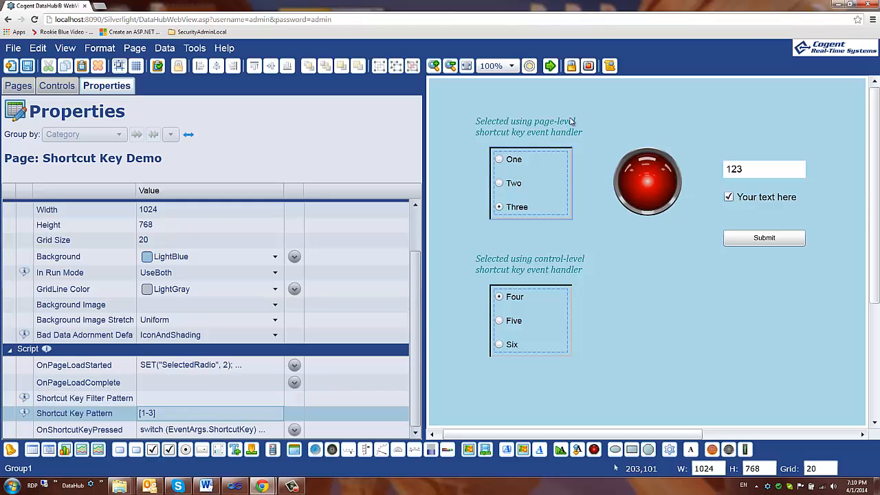
# Run the page, test the light's color shortcut, dismiss its message and return to design mode.
pyautogui.click(550, 65)
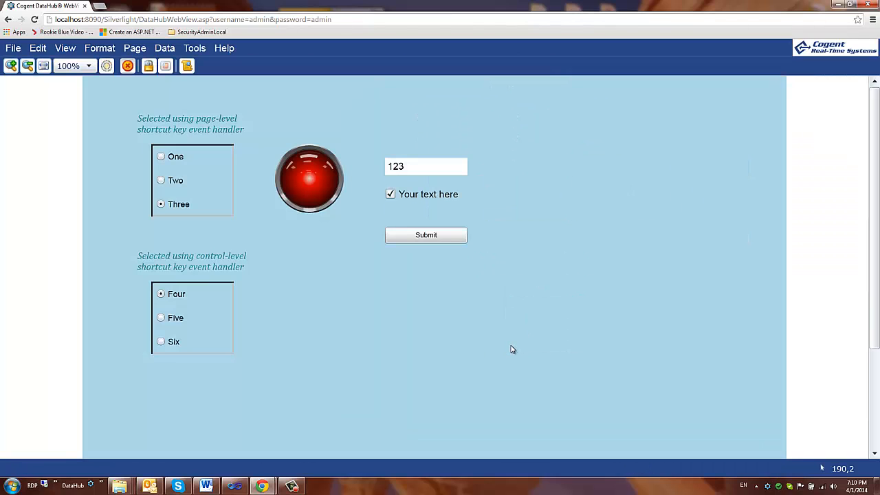
pyautogui.hotkey('ctrl', 'l')
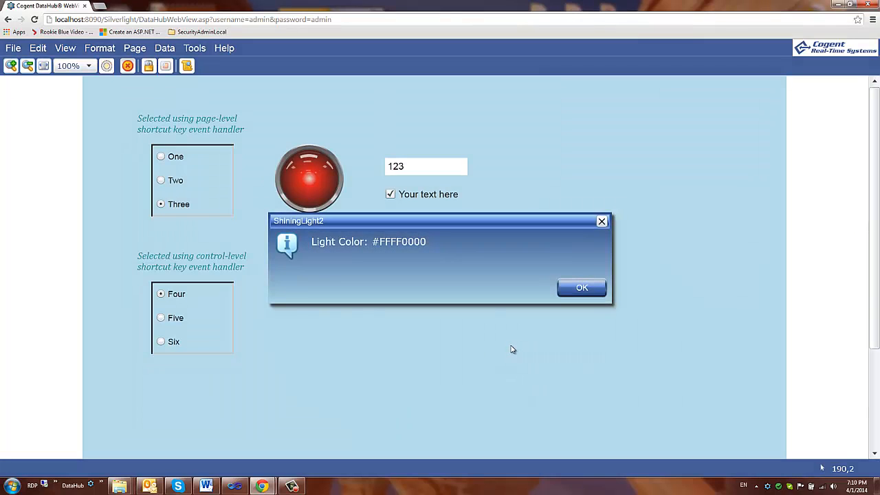
pyautogui.click(581, 289)
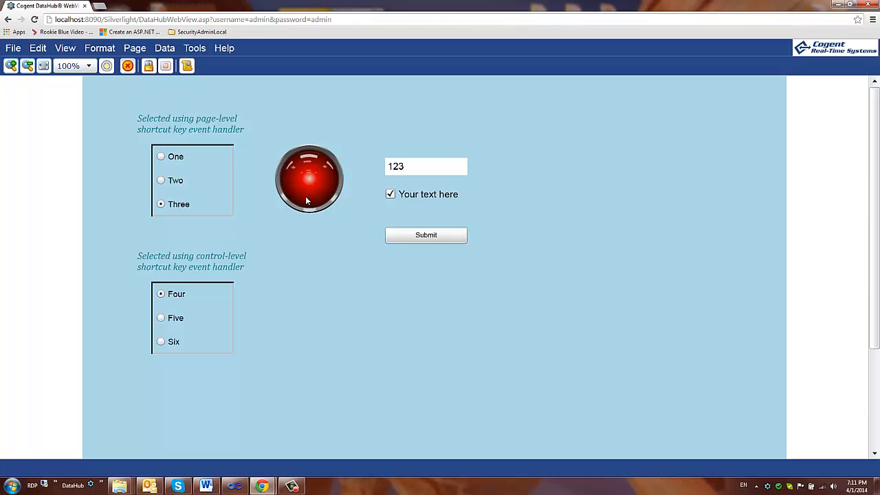
pyautogui.click(128, 66)
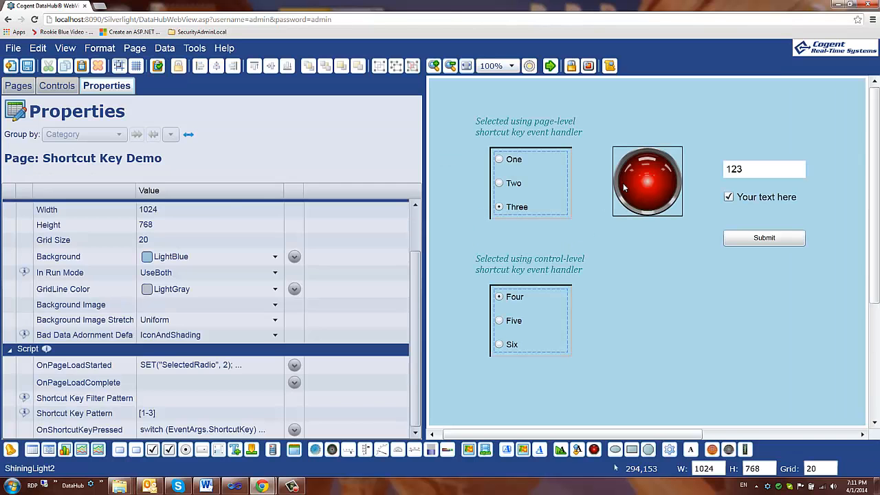
# Duplicate the Shining Light twice and stack the copies below it at X 280, with Y 220 and Y 340.
pyautogui.click(626, 188)
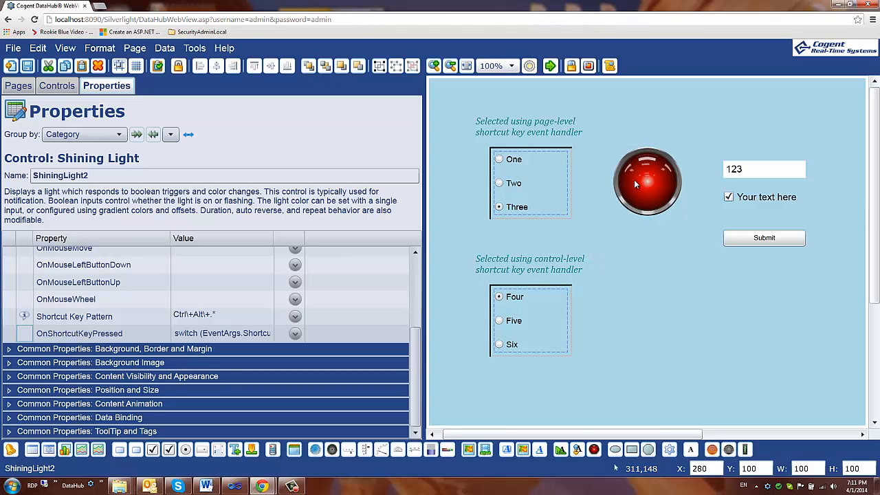
pyautogui.hotkey('ctrl', 'd')
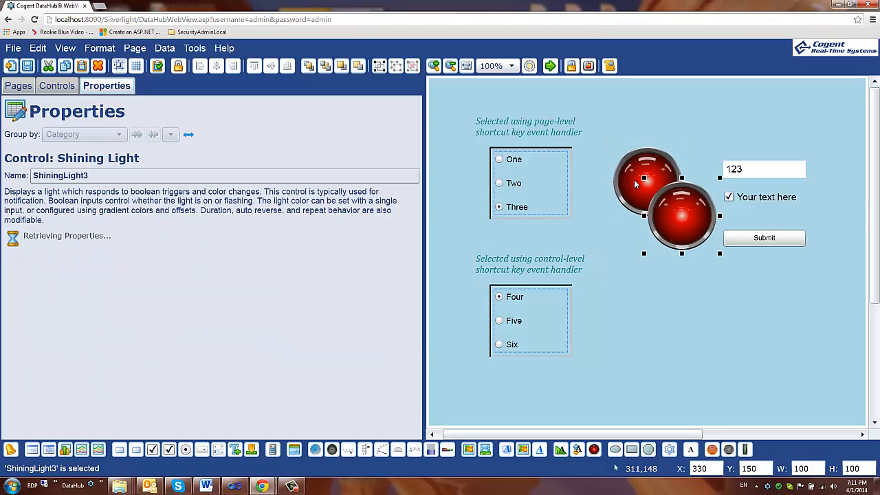
pyautogui.hotkey('ctrl', 'd')
pyautogui.moveTo(673, 296); pyautogui.dragTo(639, 303)
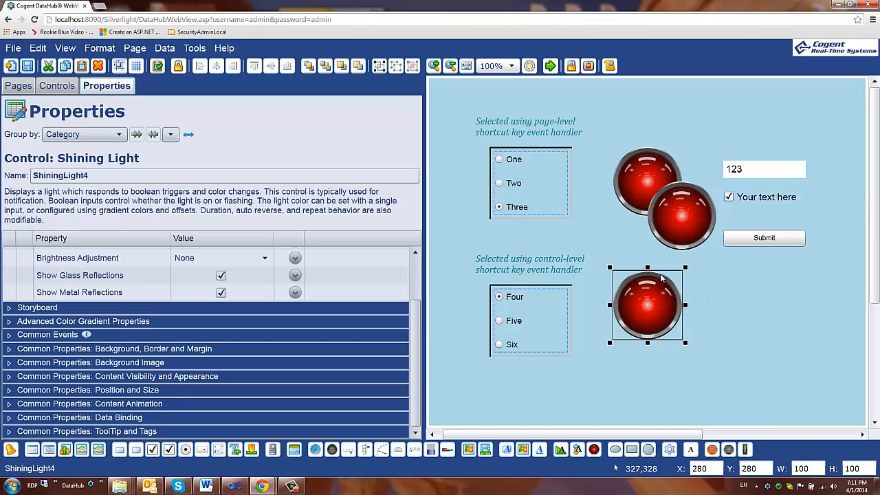
pyautogui.moveTo(677, 229); pyautogui.dragTo(645, 352)
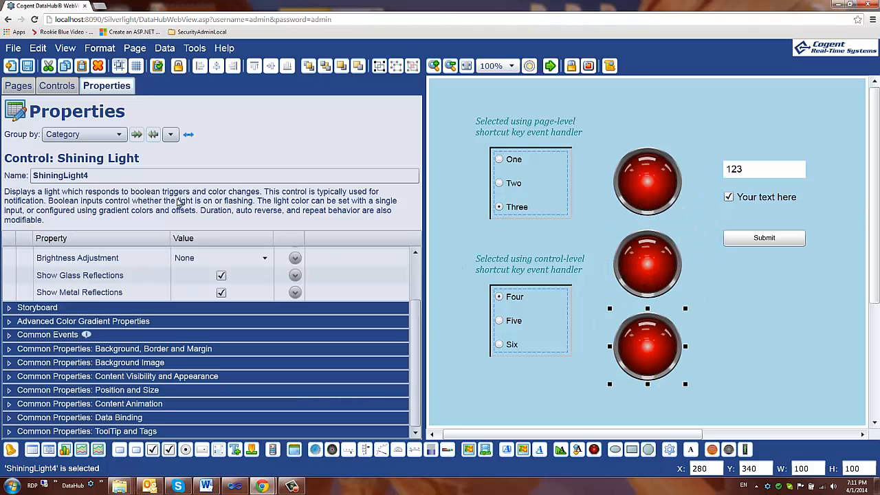
# Set the middle light's Primary Light Color to PowderBlue and enable Is Light Flashing.
pyautogui.click(658, 264)
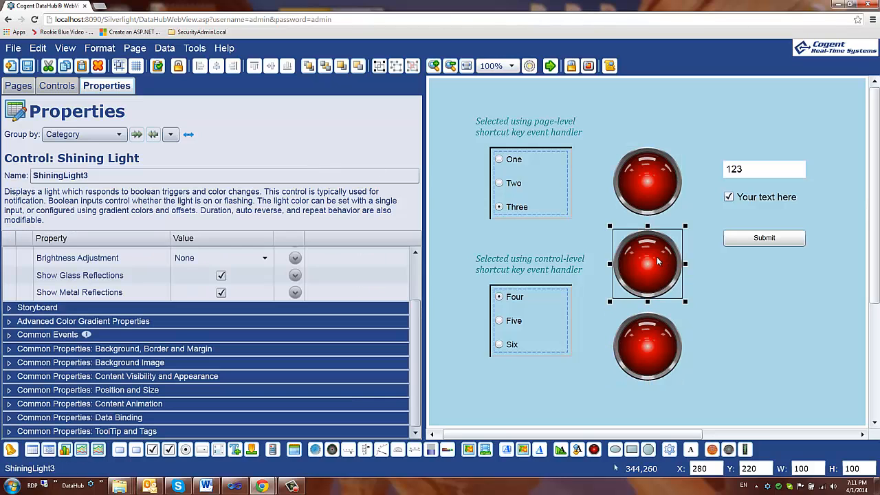
pyautogui.click(416, 271)
pyautogui.click(226, 307)
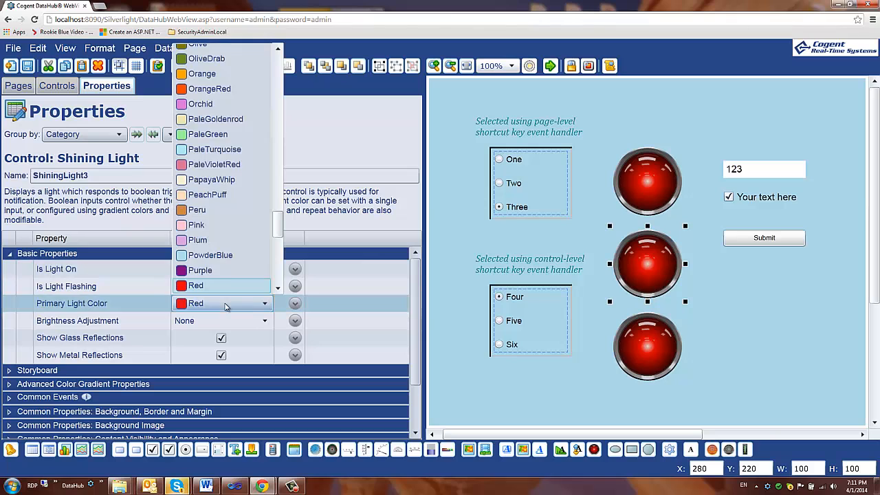
pyautogui.click(218, 255)
pyautogui.click(221, 287)
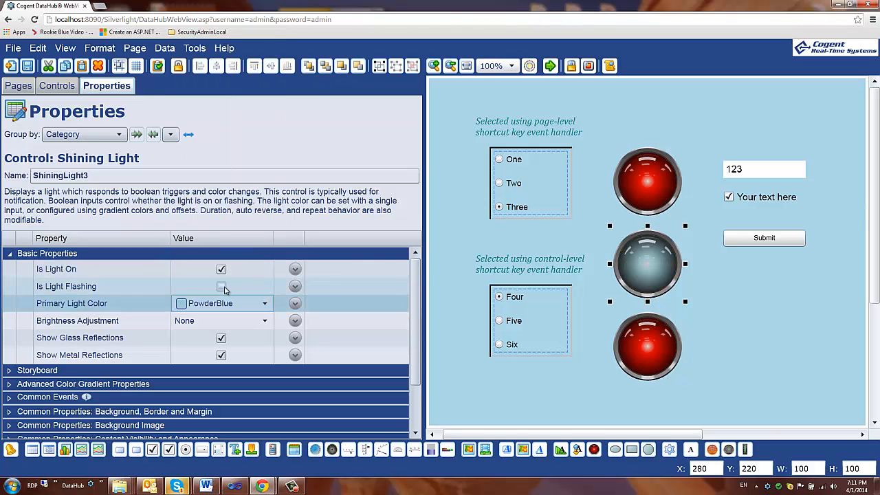
# Set the bottom light's Primary Light Color to OliveDrab and disable its Is Light On property.
pyautogui.click(646, 346)
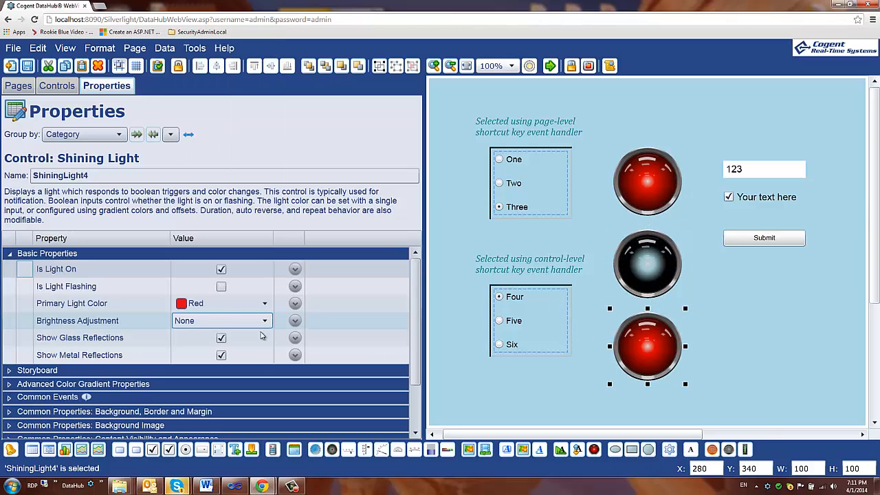
pyautogui.click(206, 311)
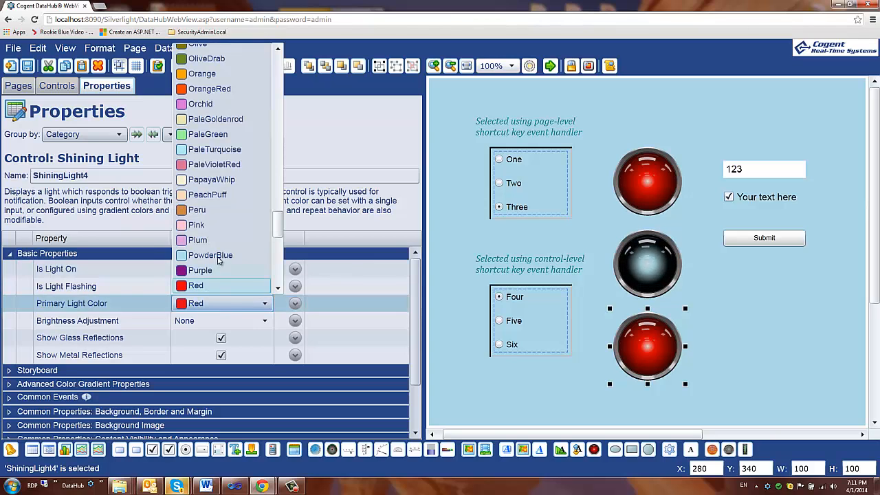
pyautogui.click(220, 58)
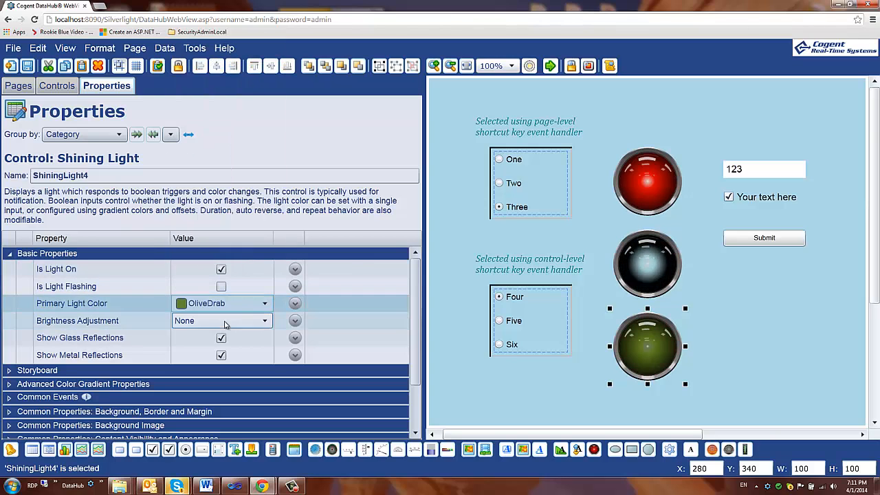
pyautogui.click(221, 272)
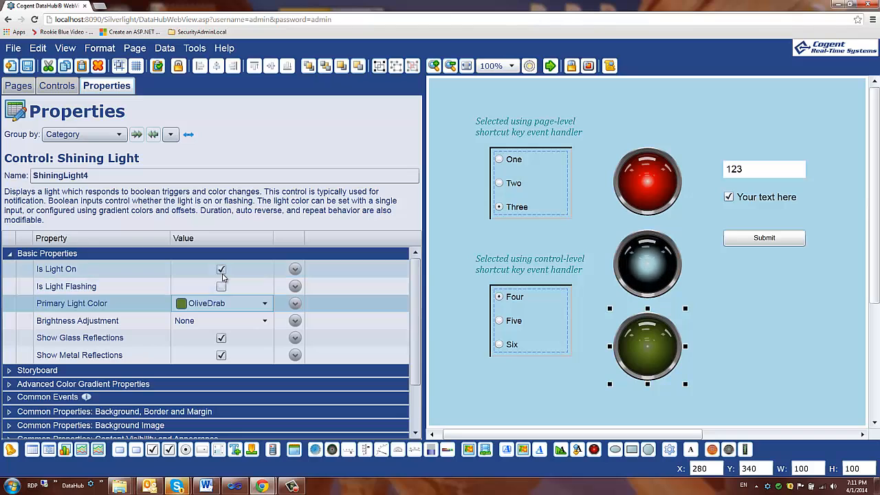
# Run the page, test the lights' shared color shortcut and dismiss each light's color message.
pyautogui.click(551, 66)
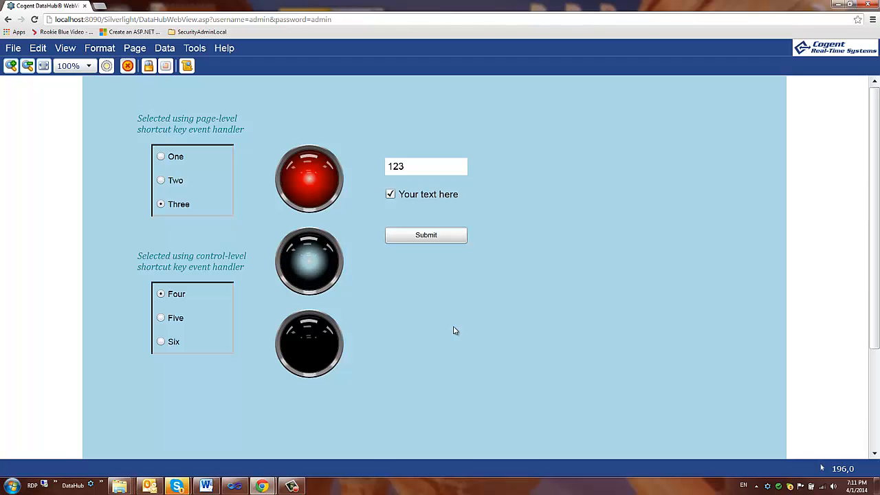
pyautogui.press('r')
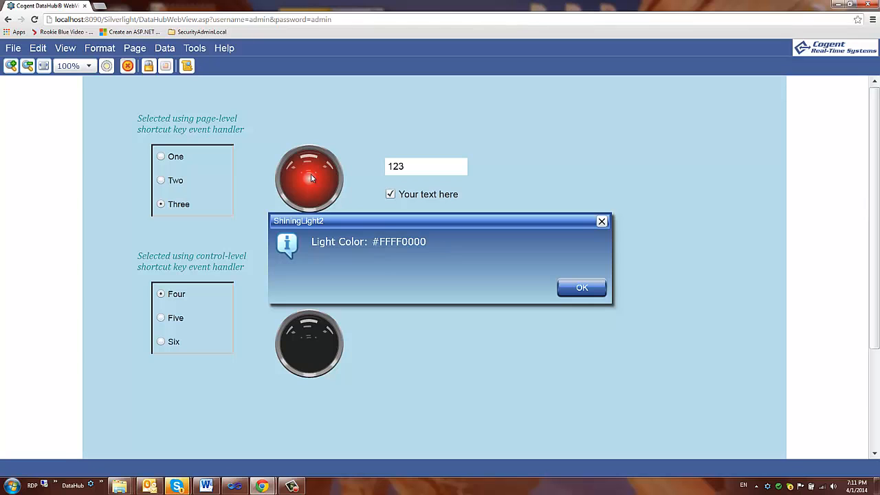
pyautogui.click(582, 289)
pyautogui.click(581, 291)
pyautogui.click(571, 294)
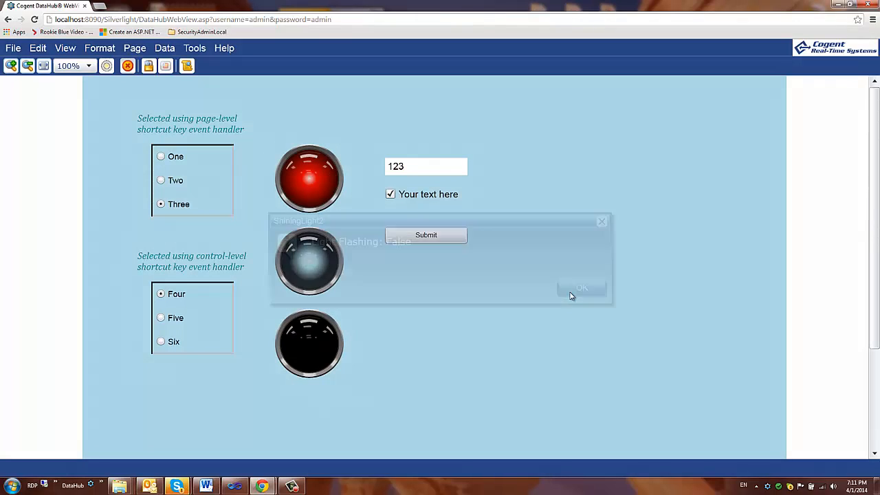
# Test the lights' shared flashing shortcut, moving the first message clear of the lights, dismiss each message and return to design mode.
pyautogui.moveTo(387, 222); pyautogui.dragTo(524, 181)
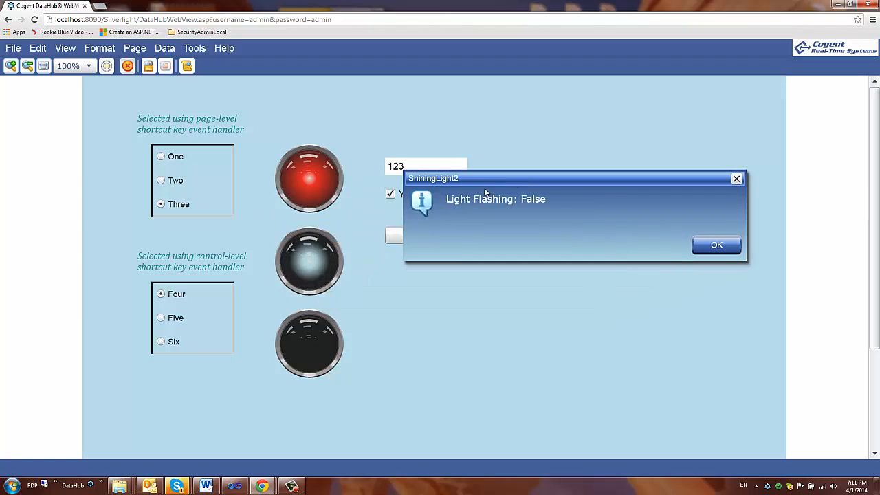
pyautogui.click(730, 250)
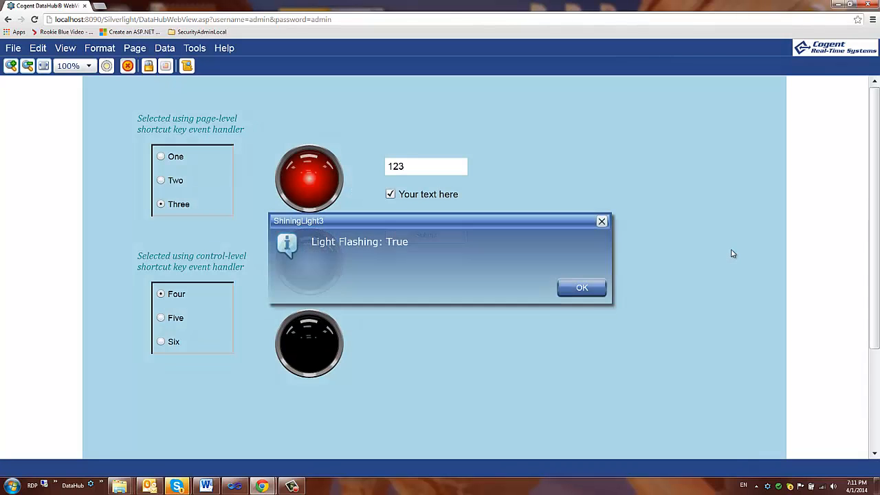
pyautogui.click(580, 288)
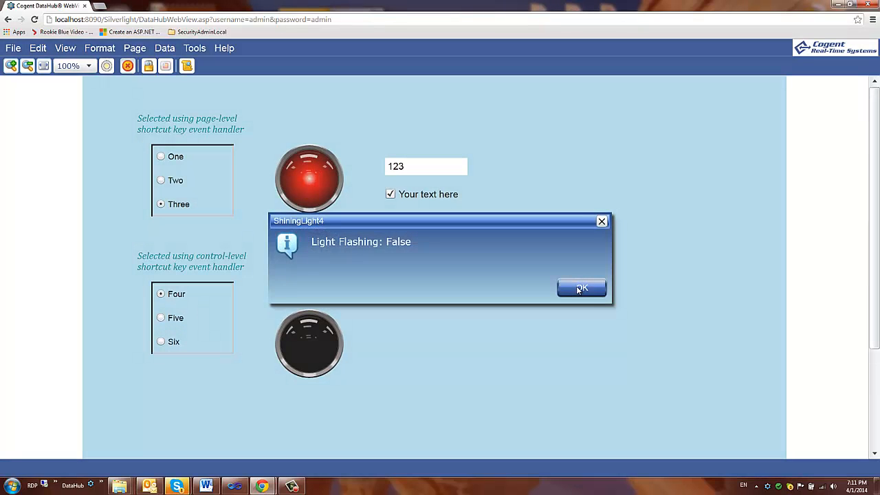
pyautogui.click(578, 290)
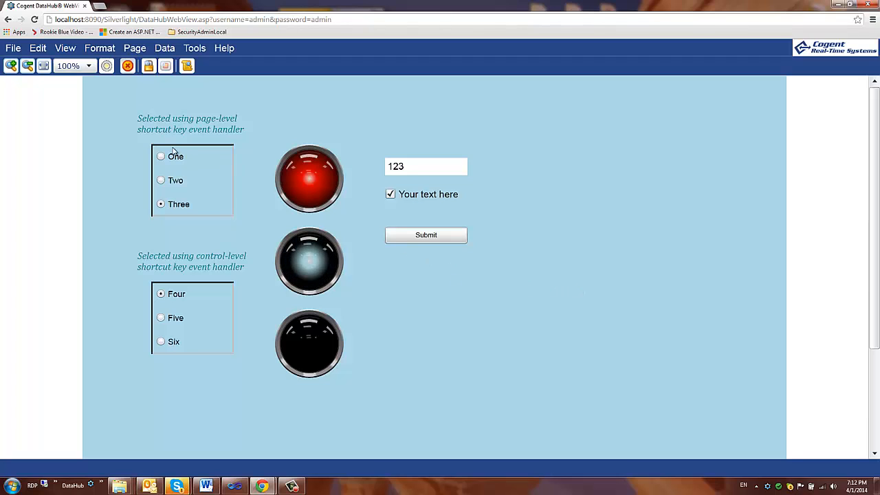
pyautogui.click(128, 68)
pyautogui.scroll(3, 788, 196)
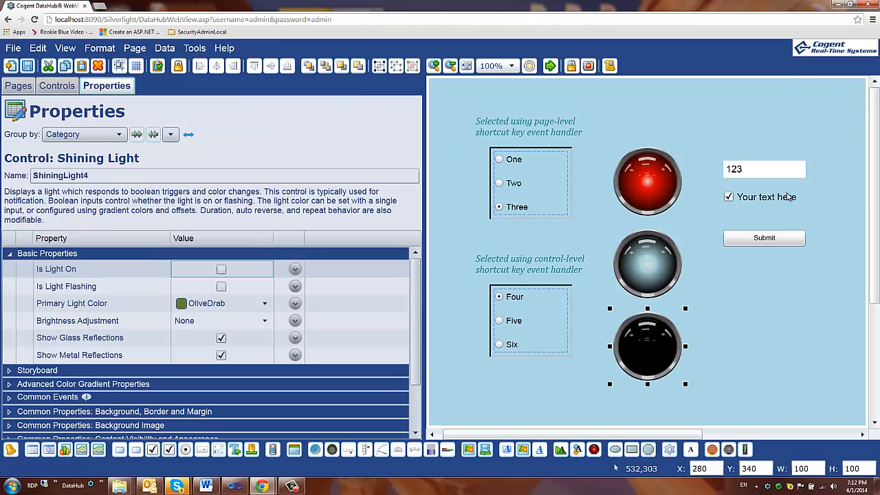
# Write the Submit button's OnClick script as WV.MsgBox("Submitting...");.
pyautogui.click(781, 239)
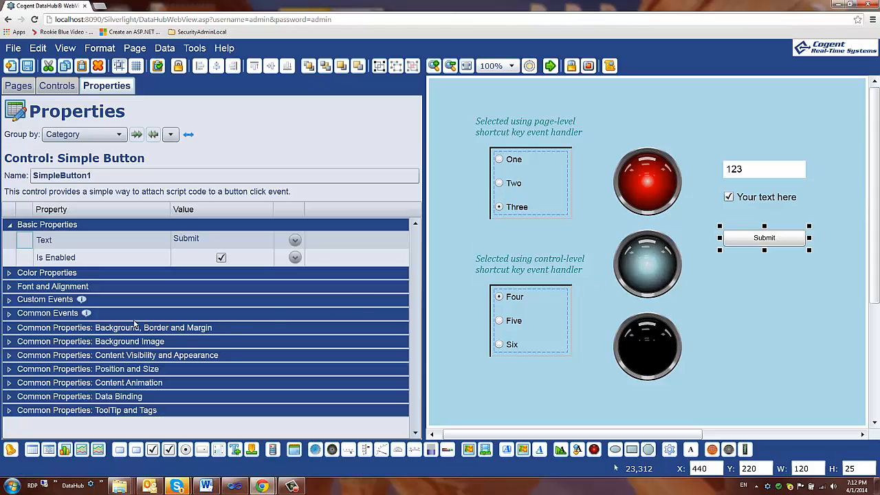
pyautogui.click(9, 300)
pyautogui.click(294, 316)
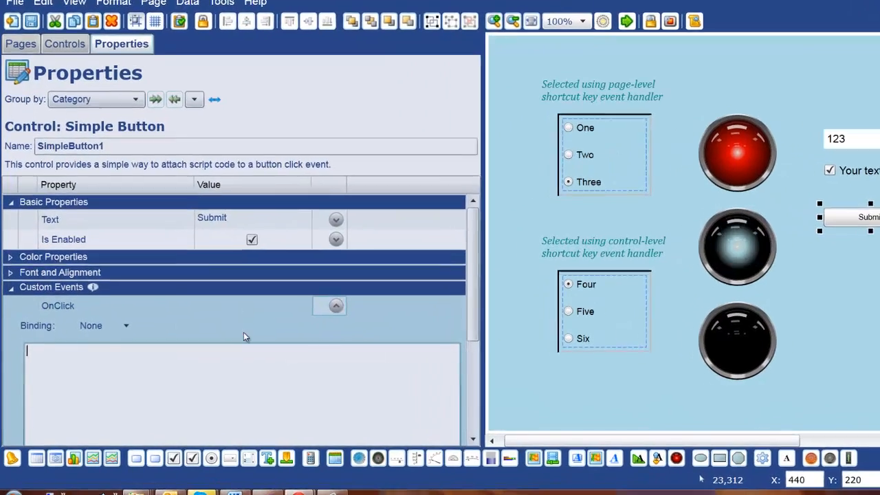
pyautogui.click(418, 389)
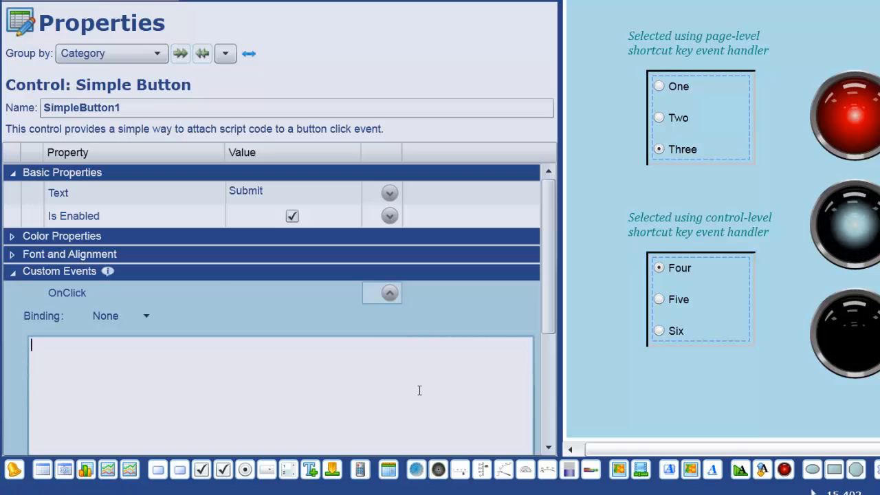
pyautogui.write('WV.MsgBox();')
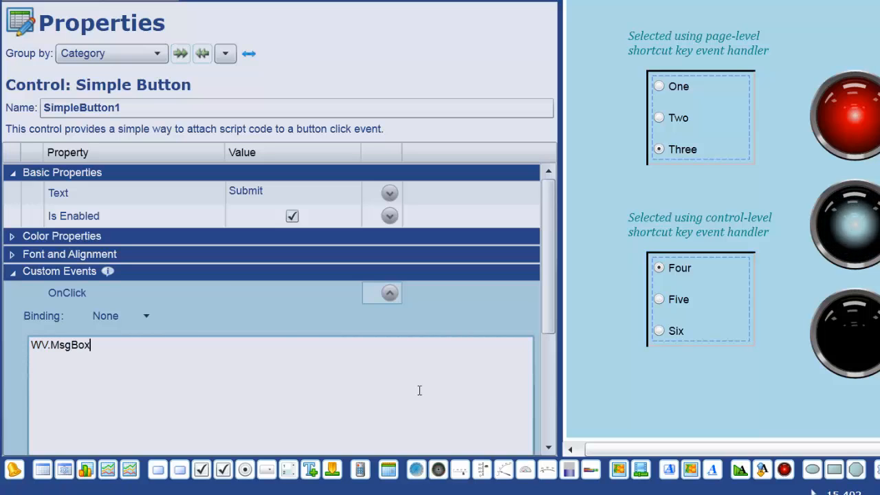
pyautogui.press('Left')
pyautogui.press('Left')
pyautogui.write('"Subm')
pyautogui.write('itting..')
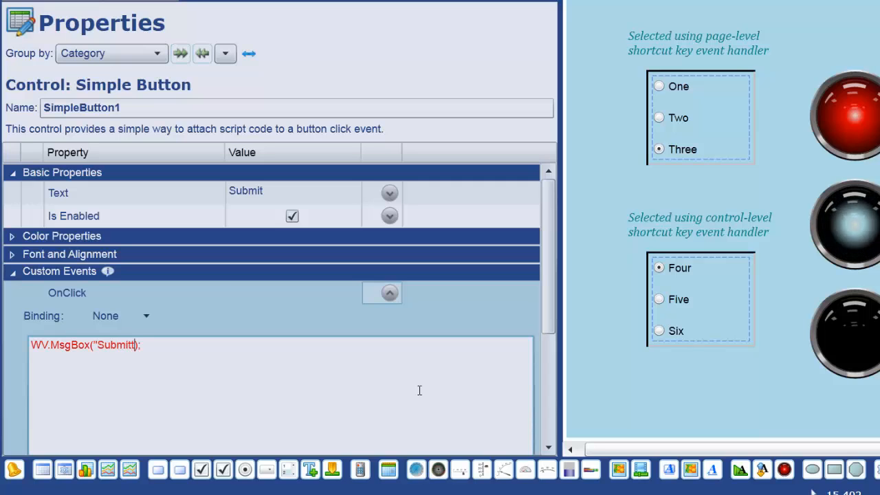
pyautogui.write('."')
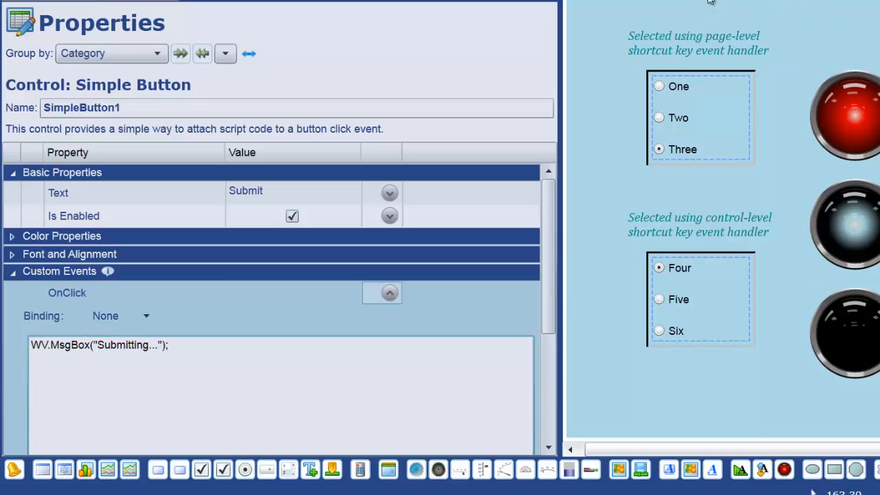
# Run the page, test the Submit button, dismiss its message and return to design mode.
pyautogui.click(879, 2)
pyautogui.click(584, 194)
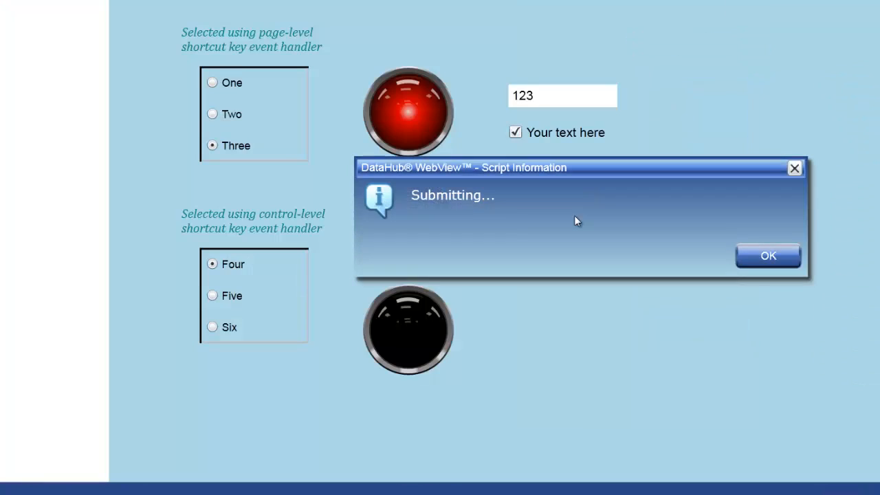
pyautogui.click(790, 249)
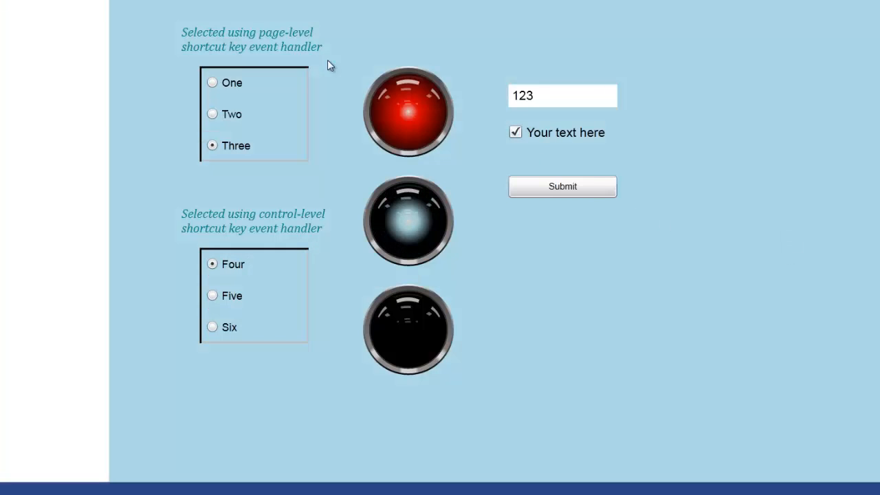
pyautogui.click(879, 2)
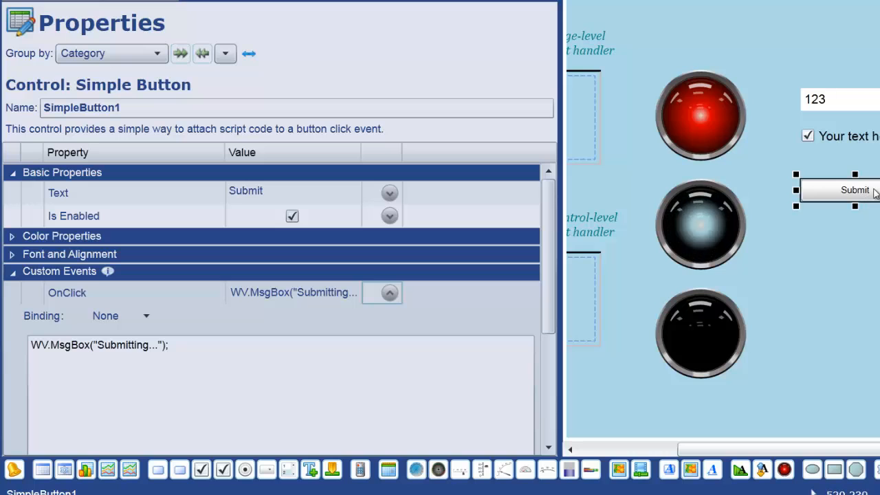
# Set the Submit button's Shortcut Key Pattern to Ctrl\+Alt\+S.
pyautogui.moveTo(563, 372); pyautogui.dragTo(428, 386)
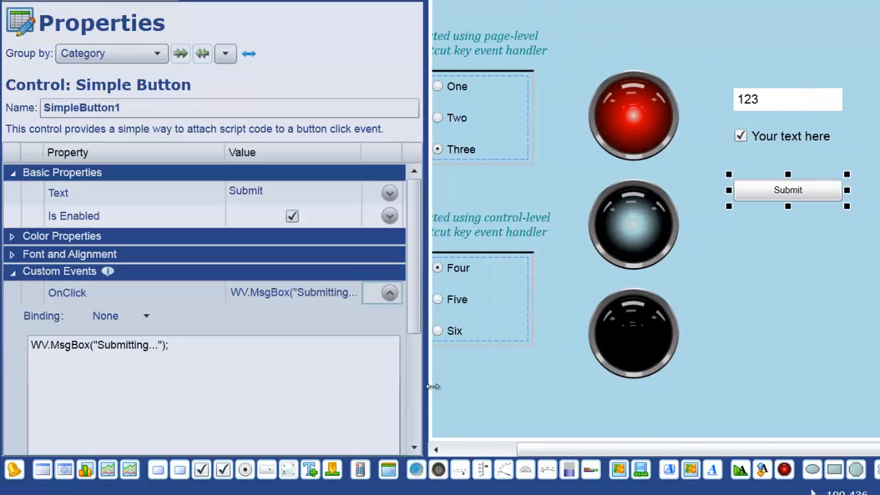
pyautogui.moveTo(409, 265); pyautogui.dragTo(409, 333)
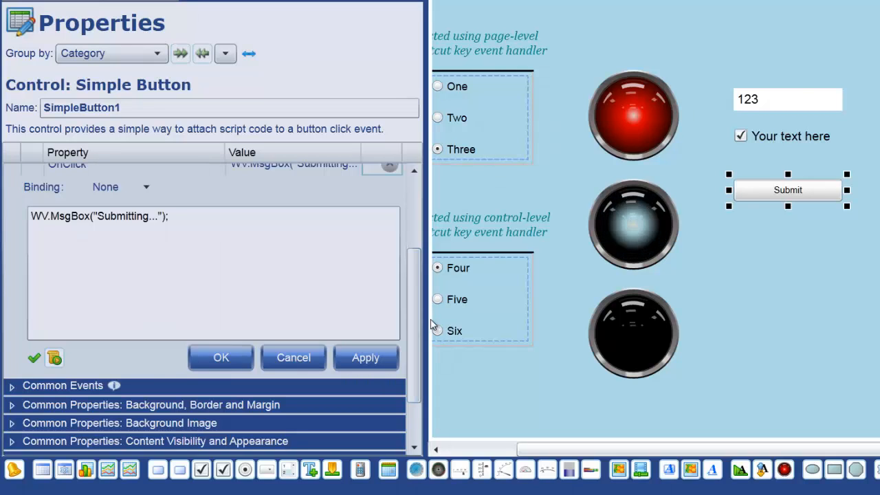
pyautogui.click(11, 388)
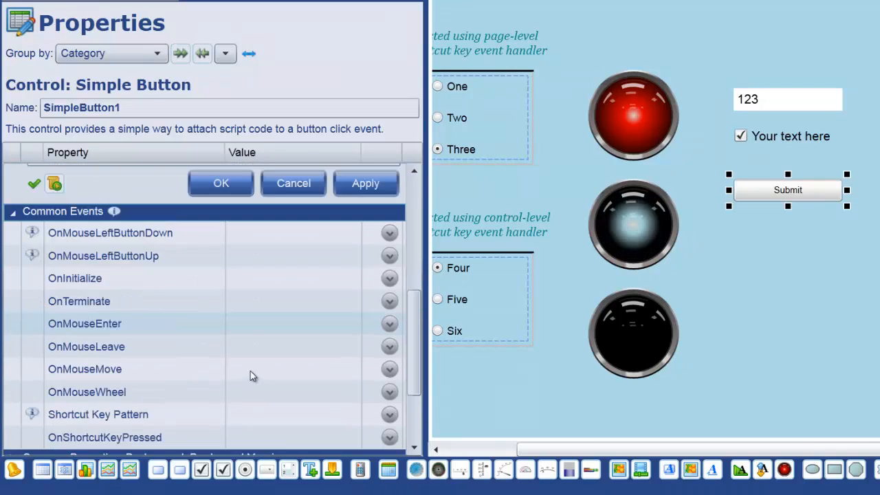
pyautogui.click(251, 370)
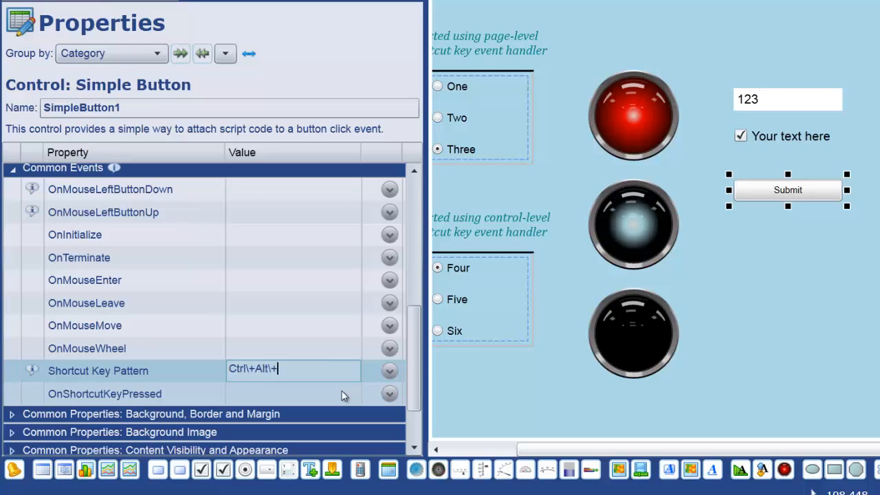
pyautogui.click(344, 395)
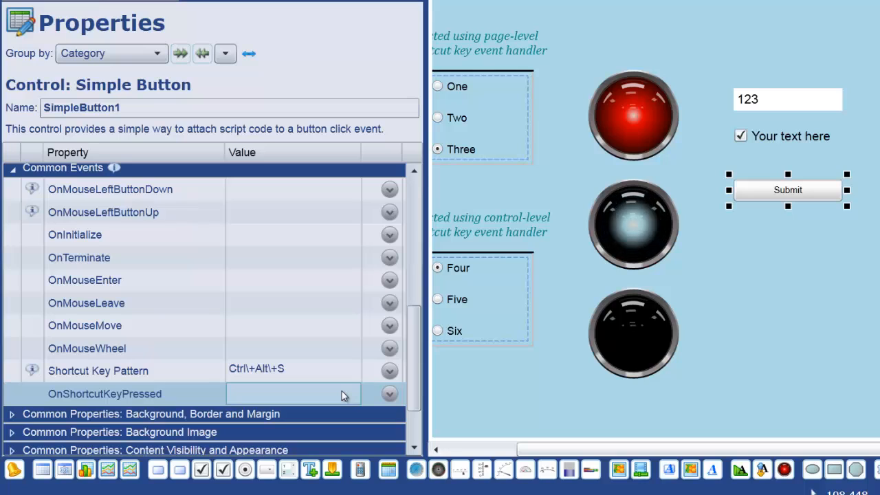
pyautogui.click(390, 393)
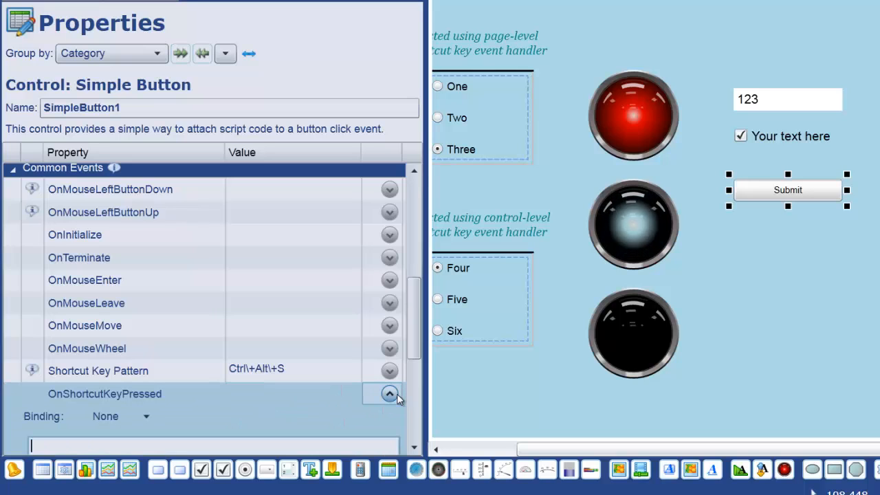
pyautogui.scroll(-3, 383, 398)
pyautogui.click(329, 337)
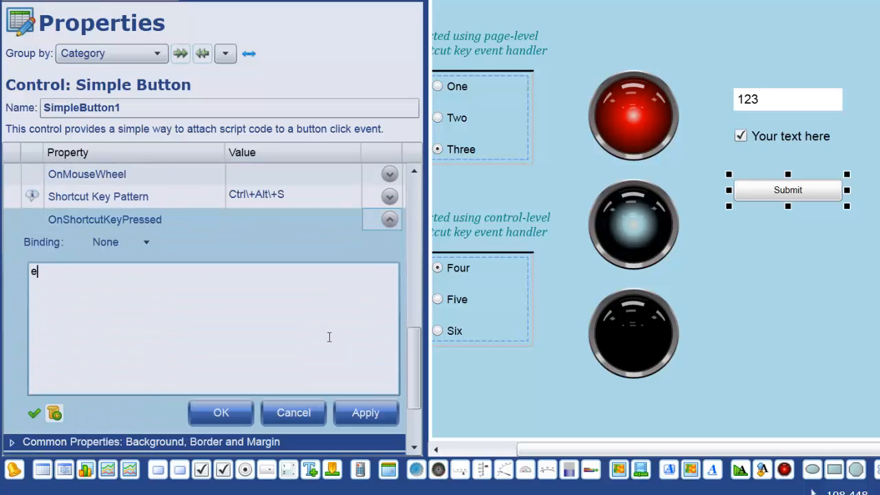
pyautogui.write('eval(")')
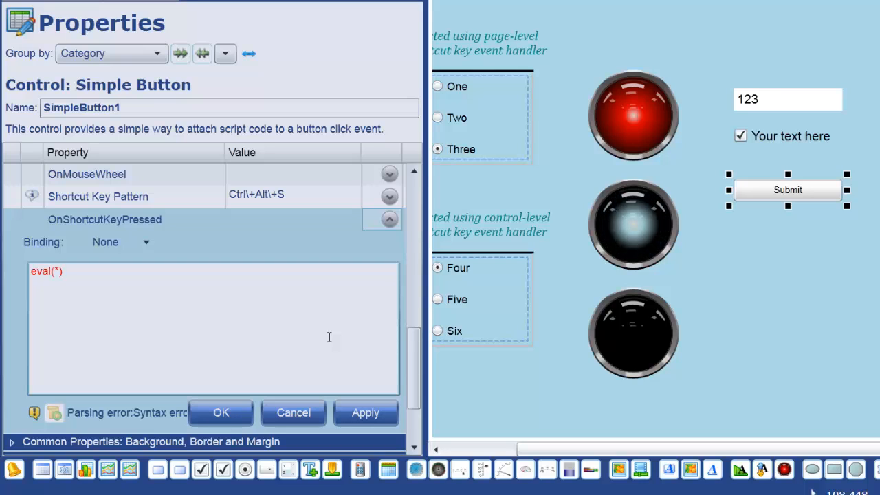
pyautogui.press('BackSpace')
pyautogui.press('BackSpace')
pyautogui.write(');')
pyautogui.press('Left')
pyautogui.press('Left')
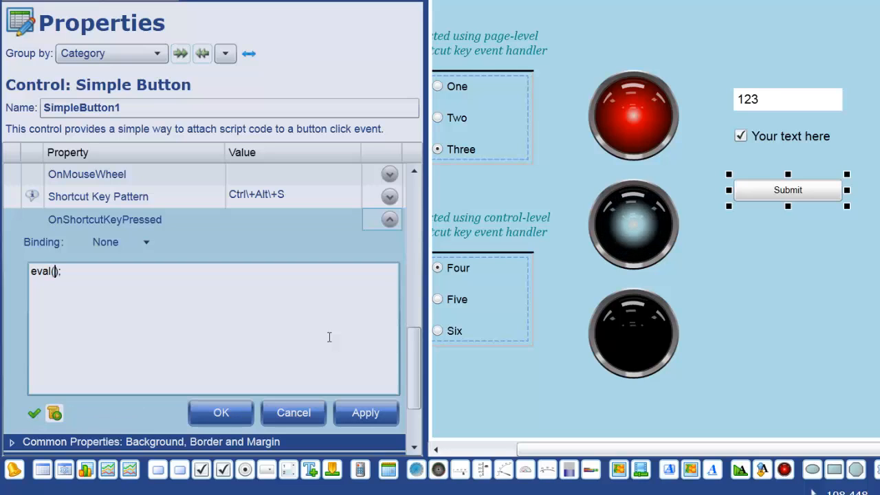
pyautogui.write('GETP')
pyautogui.write('()')
pyautogui.write('"@C')
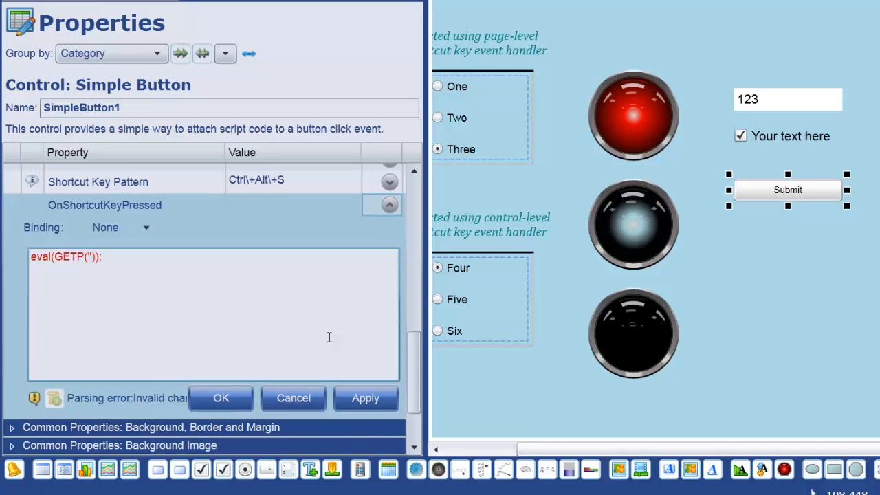
pyautogui.write('lick"')
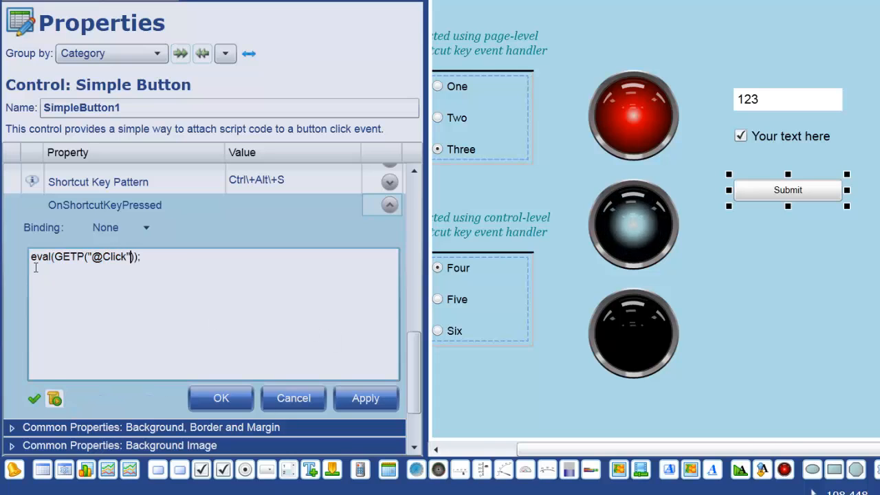
pyautogui.click(220, 399)
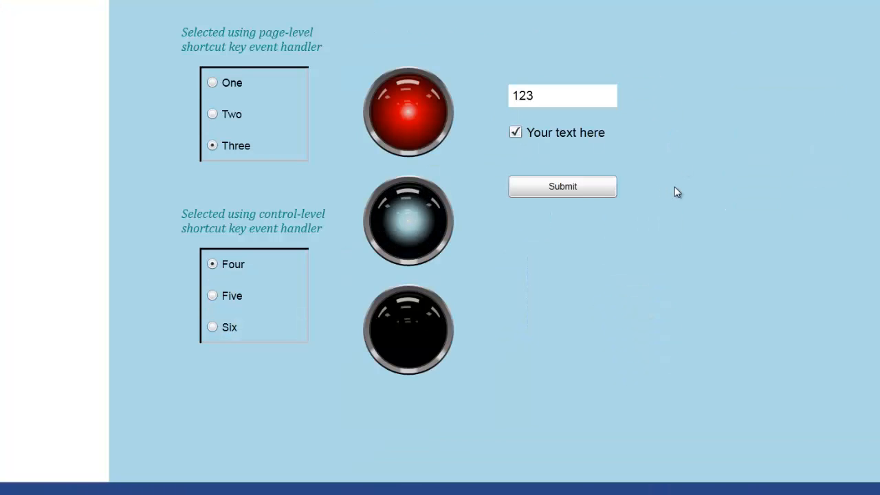
# Test the Submit button's shortcut on the running page, move its message clear of the button and dismiss it.
pyautogui.press('Return')
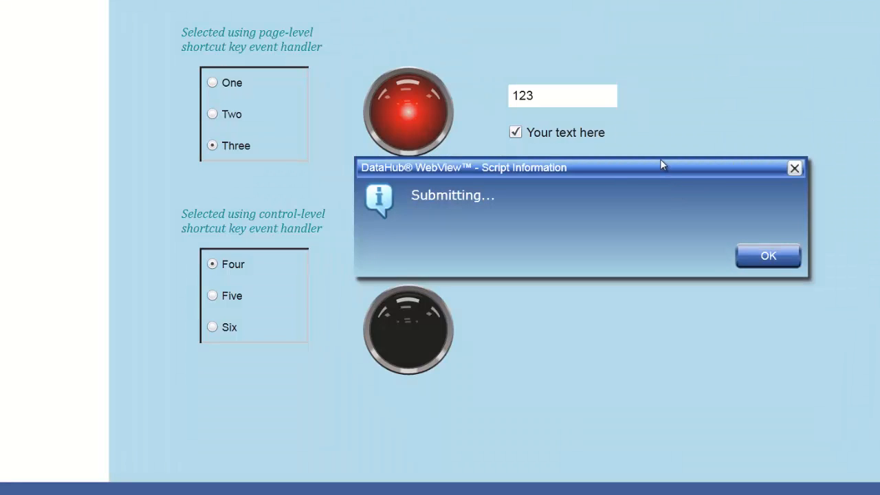
pyautogui.moveTo(660, 165); pyautogui.dragTo(674, 257)
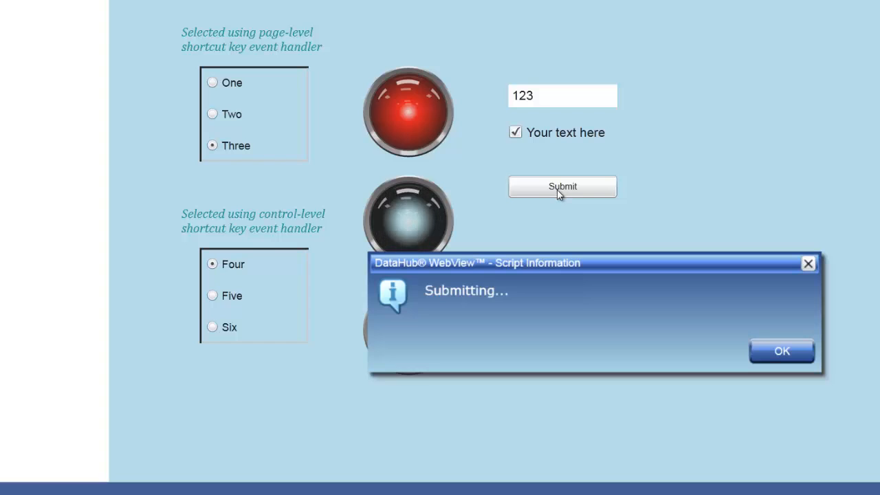
pyautogui.click(795, 355)
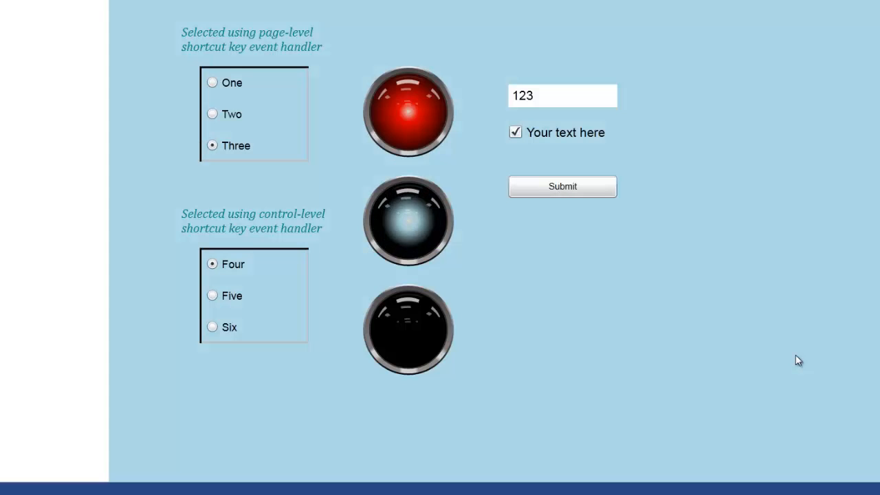